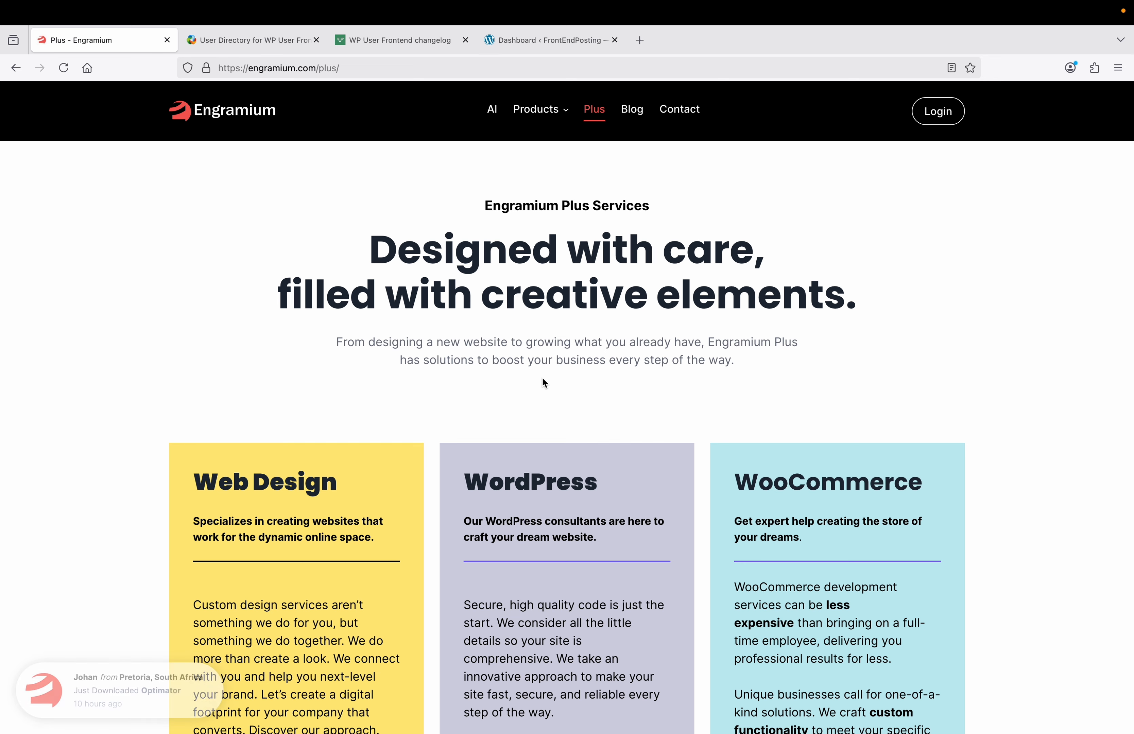
Step: Switch to the 'User Directory for WP User Frontend' page and scroll through its layouts and features
left_click(273, 46)
scroll(327, 272, "up", 5)
scroll(328, 278, "up", 15)
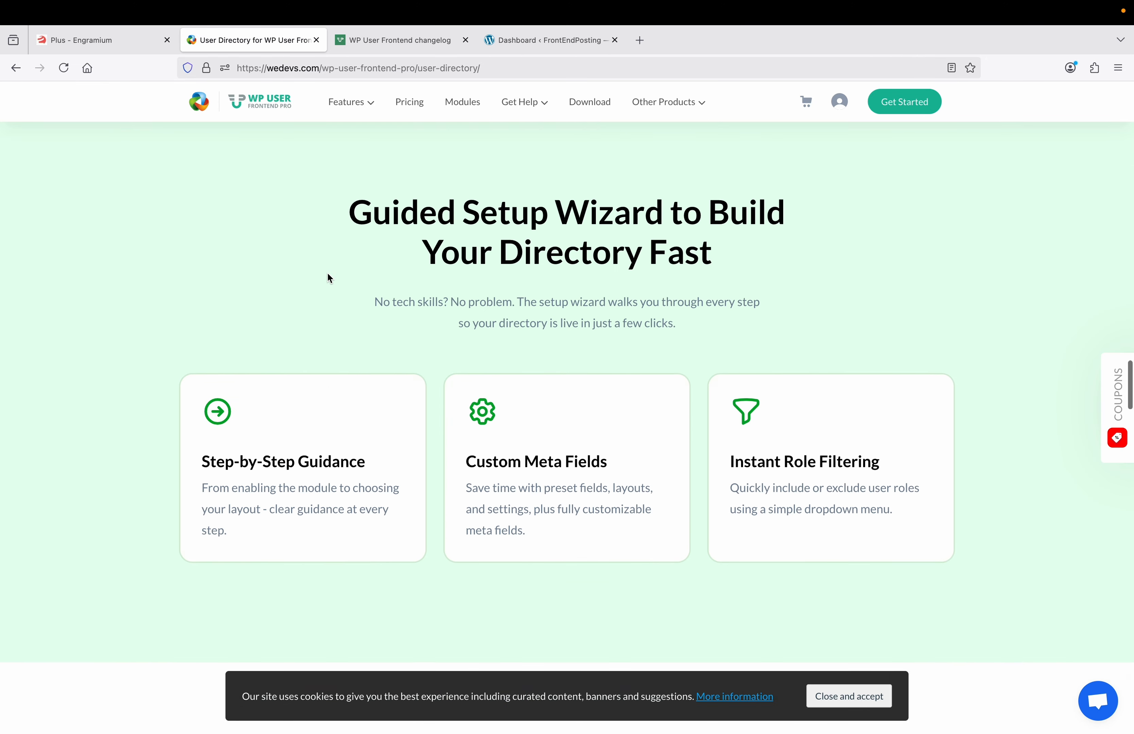
scroll(328, 278, "up", 10)
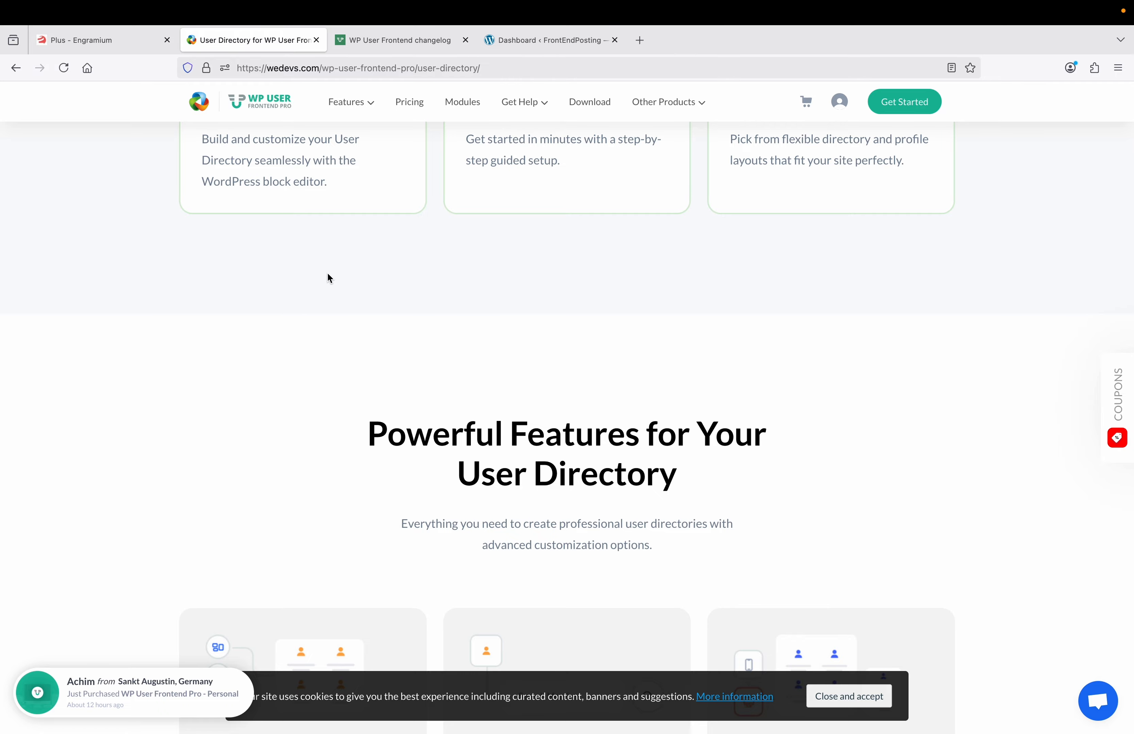
scroll(327, 274, "up", 10)
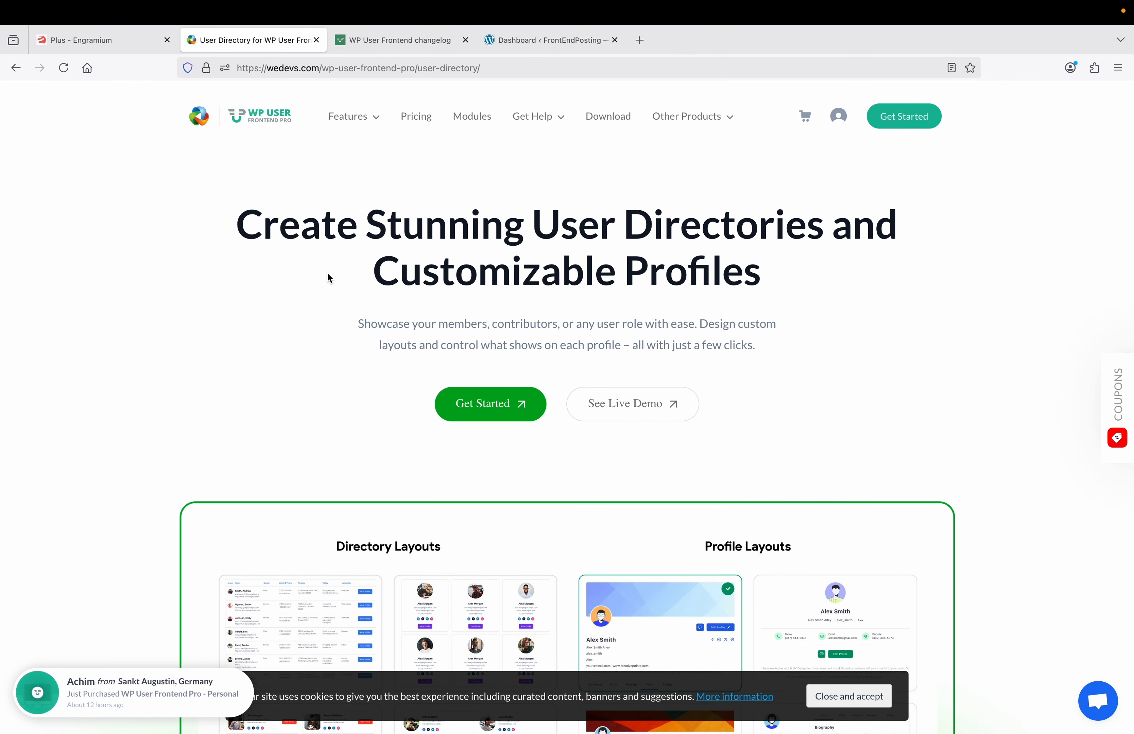
scroll(328, 276, "down", 7)
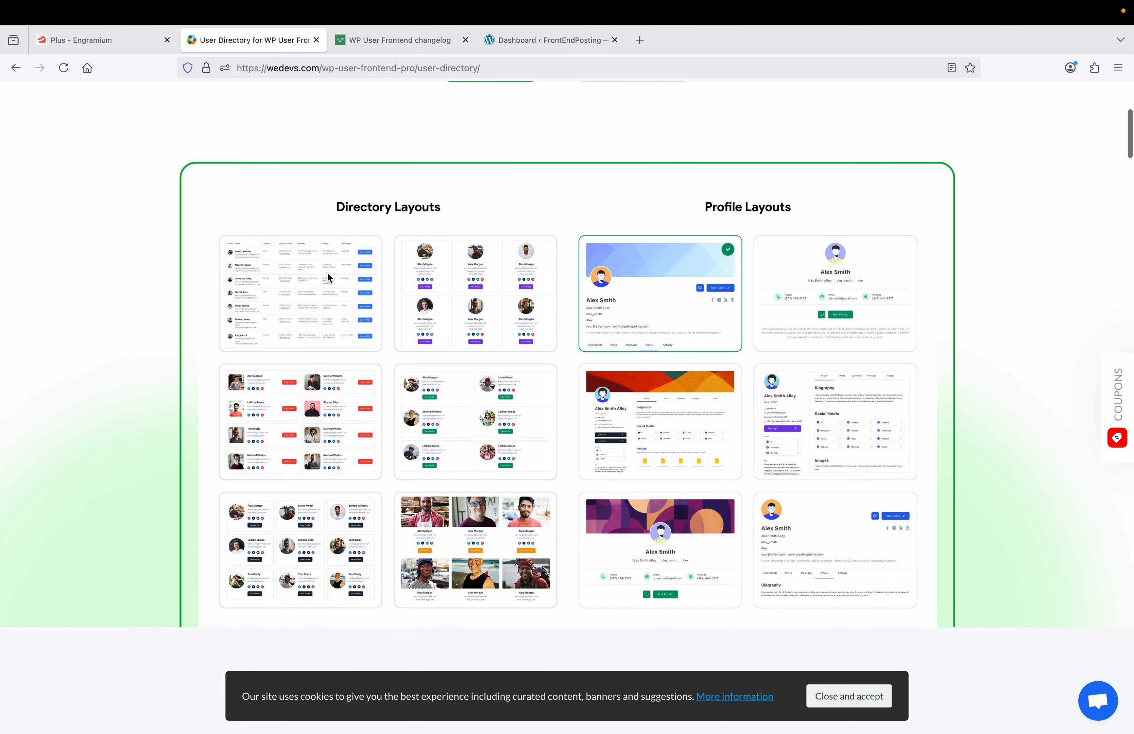
scroll(328, 277, "down", 3)
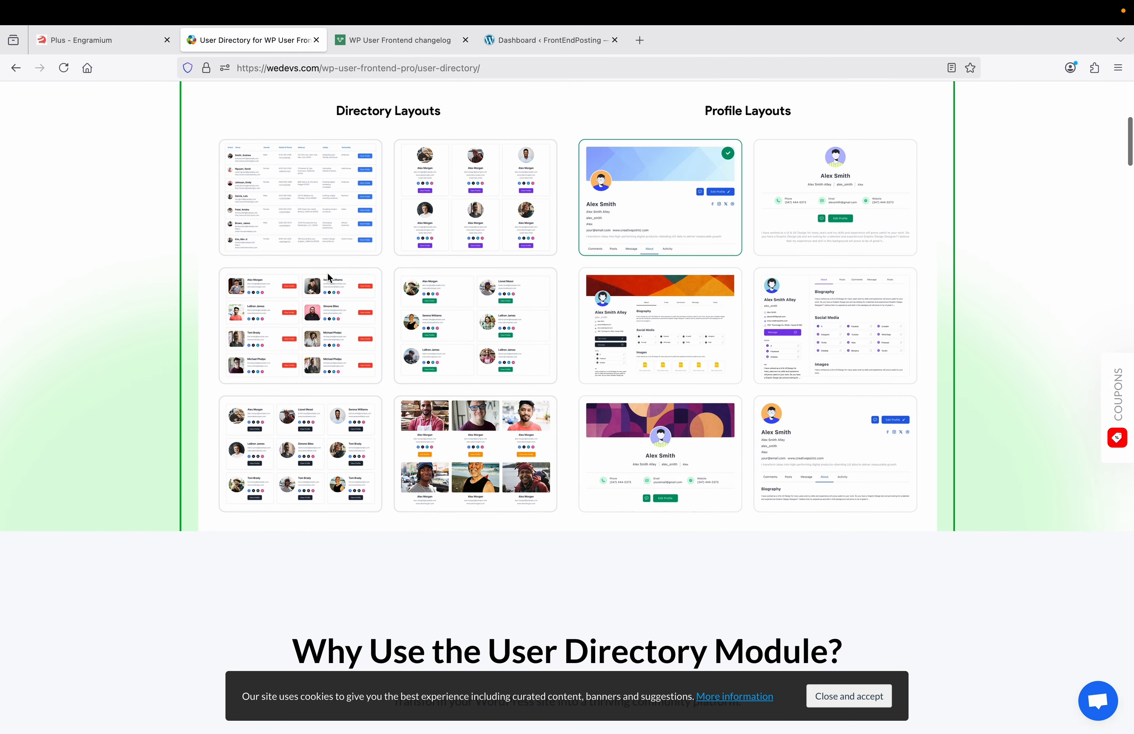
scroll(328, 276, "down", 1)
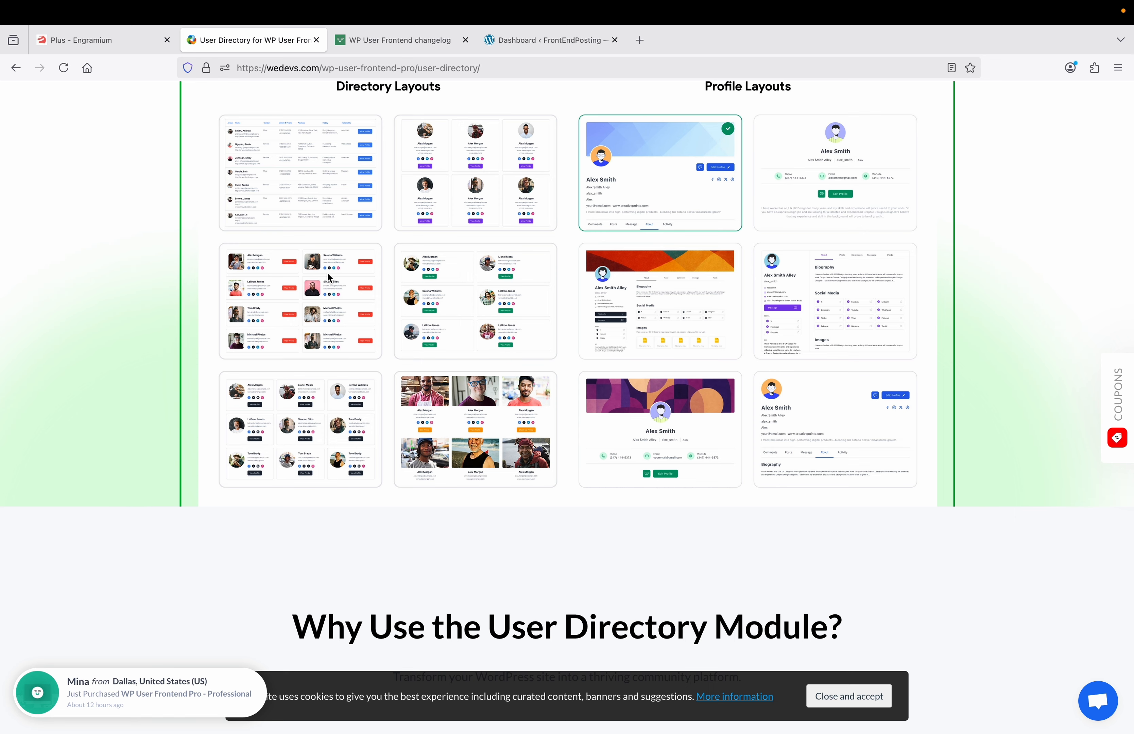
scroll(328, 276, "down", 10)
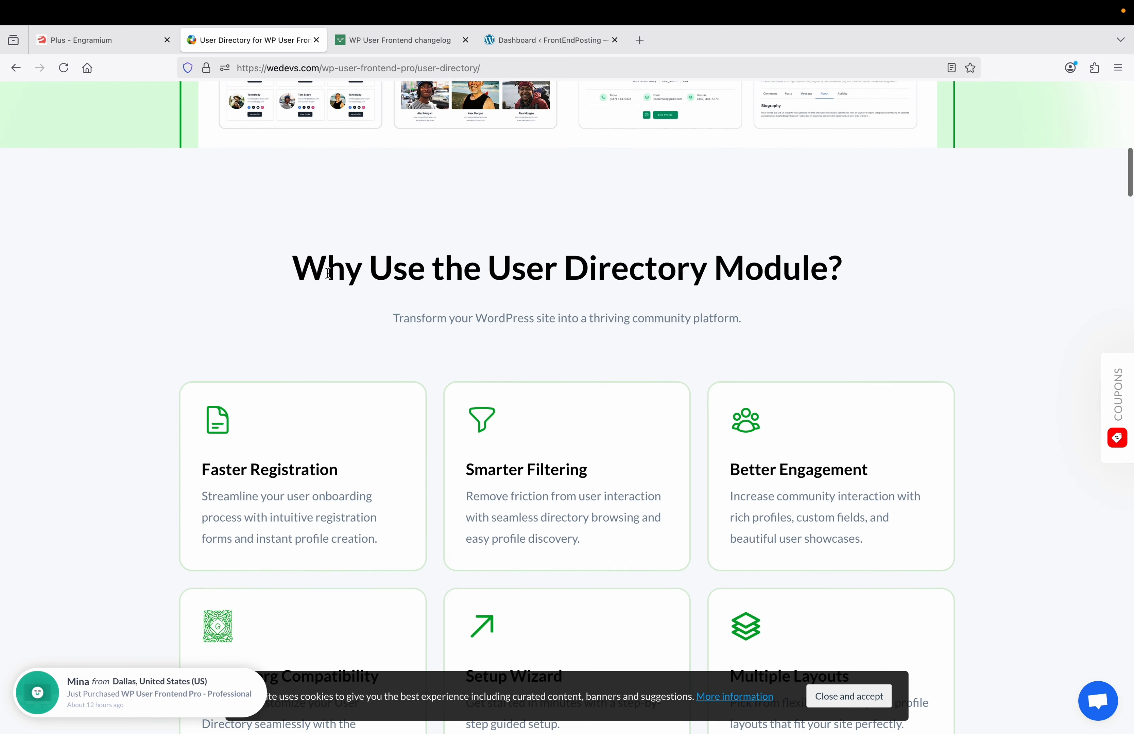
scroll(328, 273, "down", 7)
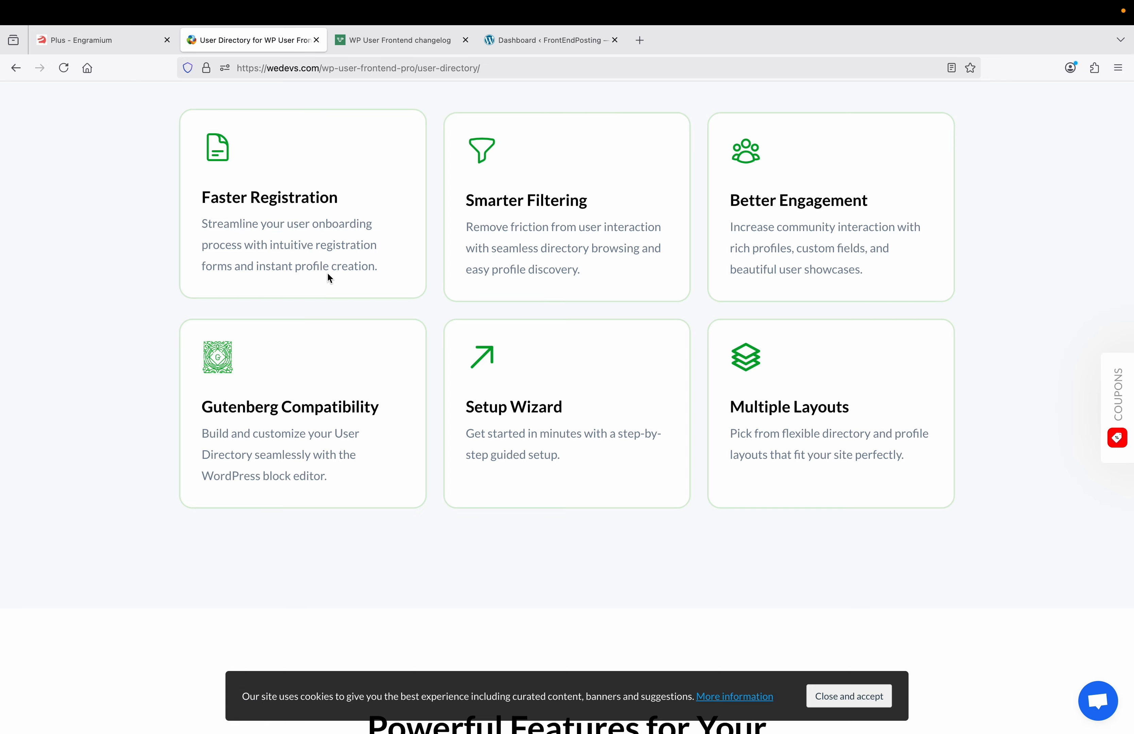
scroll(328, 277, "down", 20)
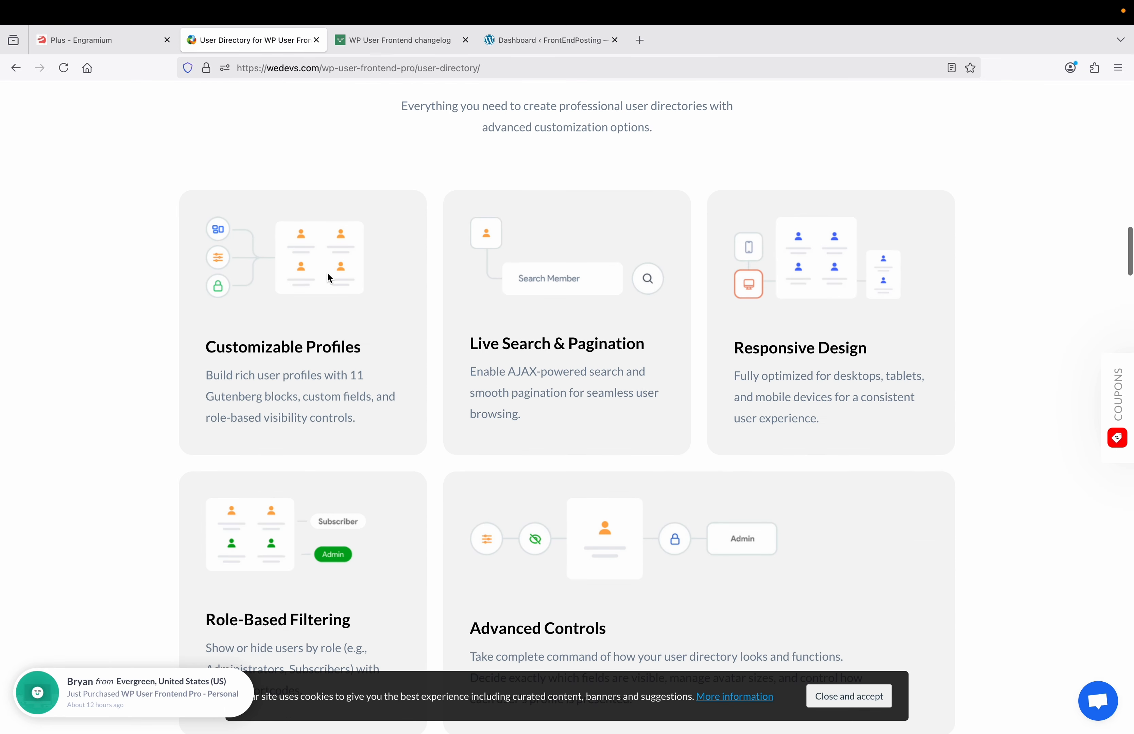
scroll(329, 277, "down", 12)
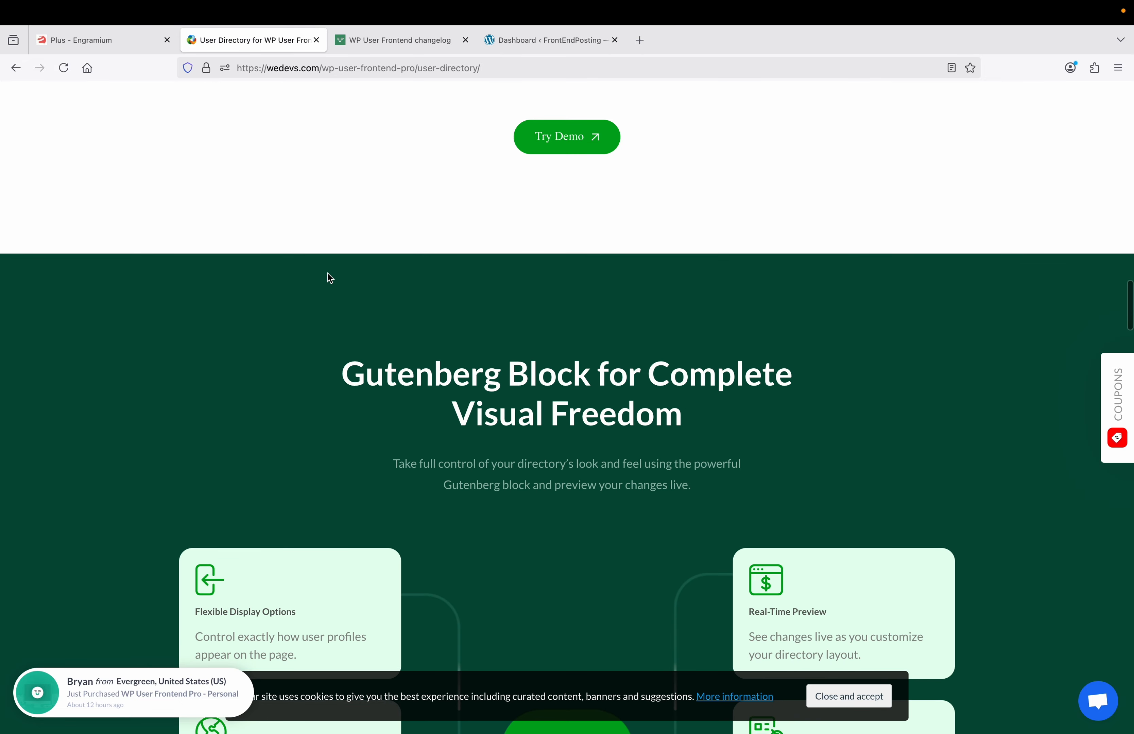
scroll(327, 277, "down", 8)
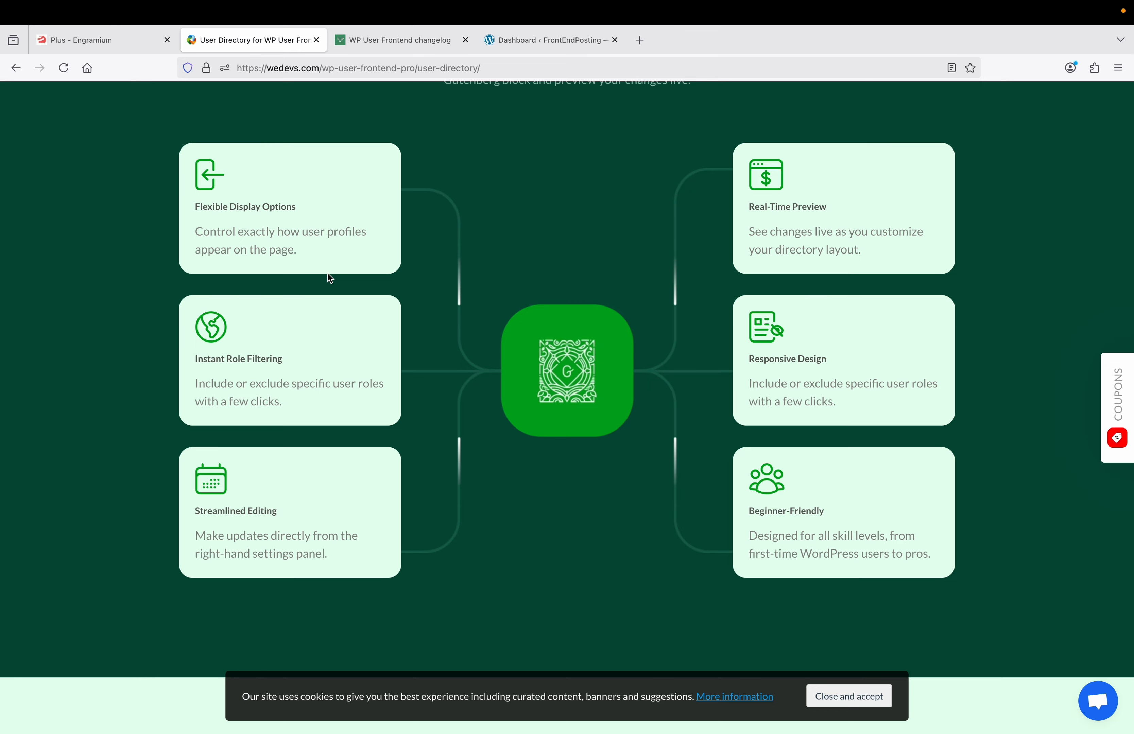
scroll(328, 274, "down", 10)
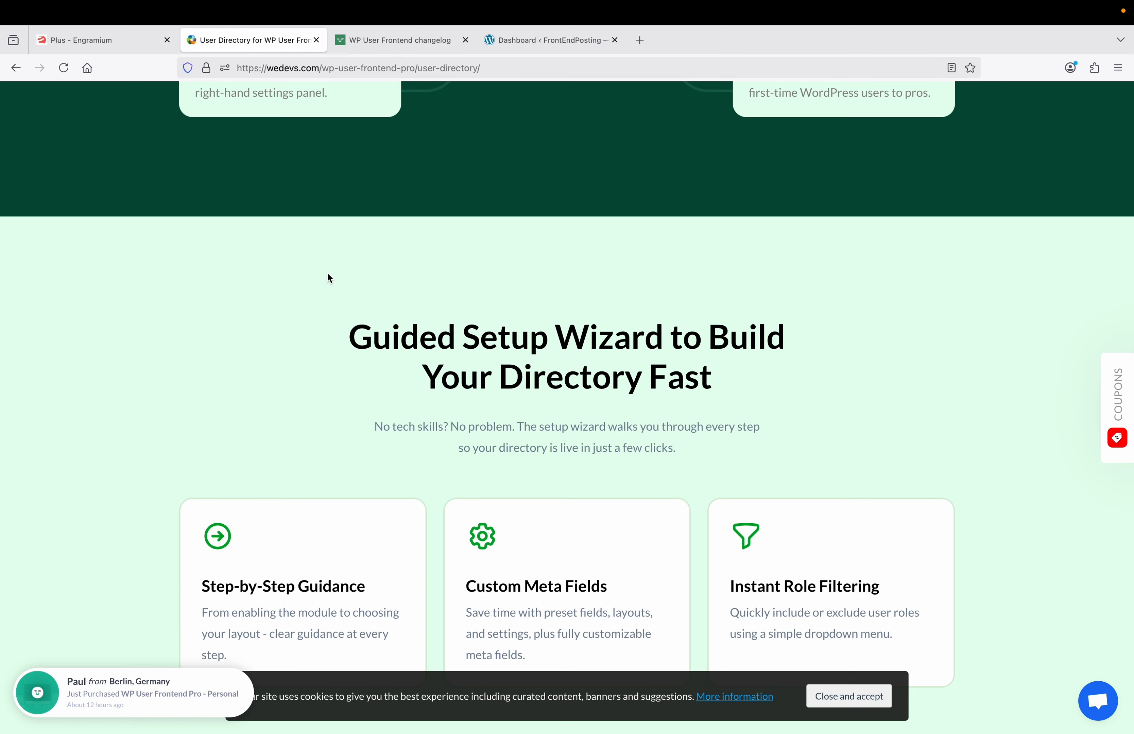
scroll(328, 274, "down", 2)
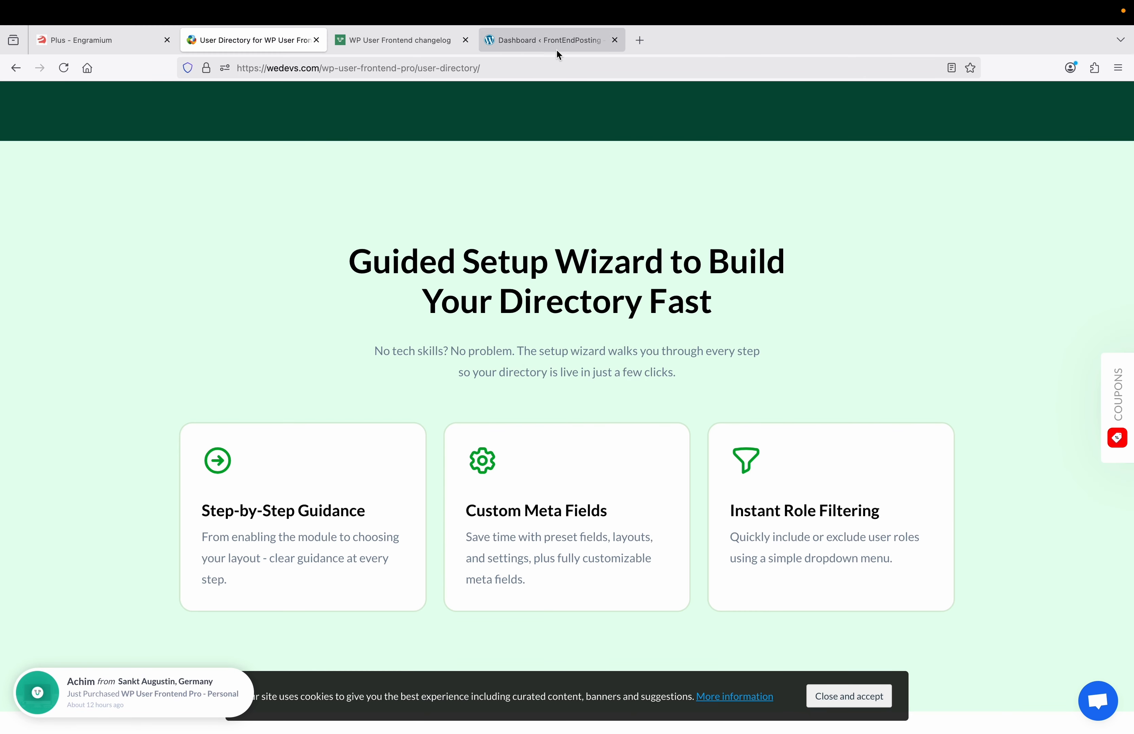
Step: On the local site's User Frontend > Modules page, switch on the User Directory module
left_click(557, 49)
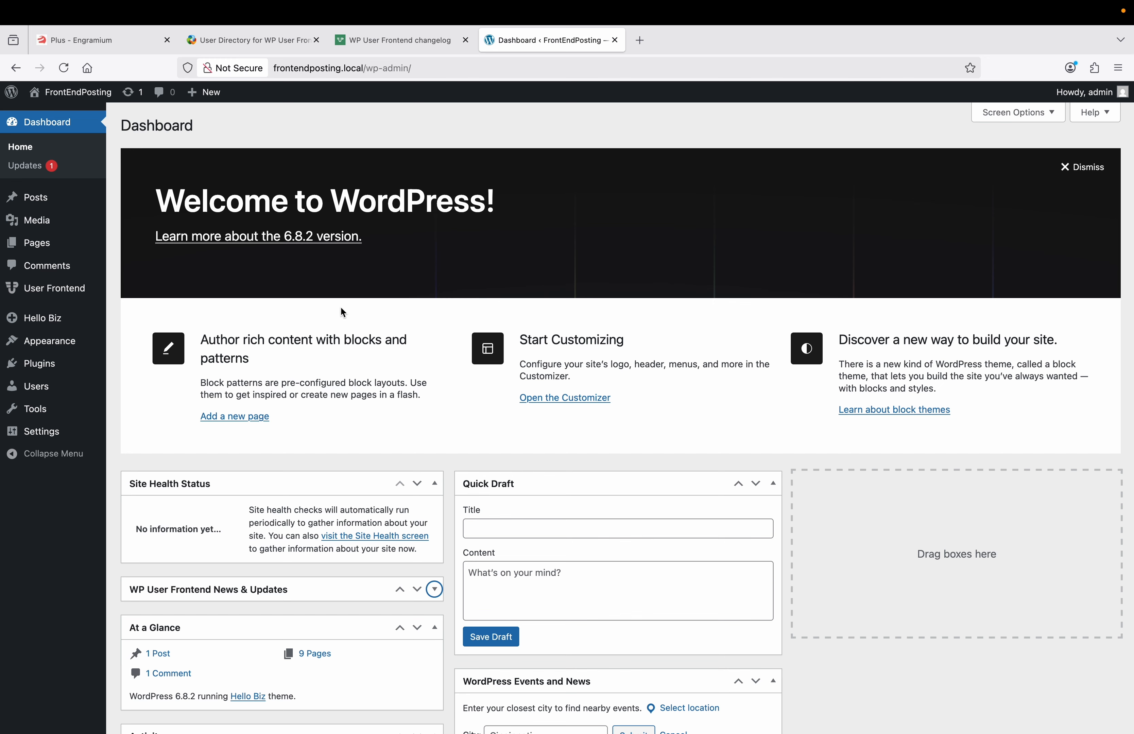
left_click(86, 289)
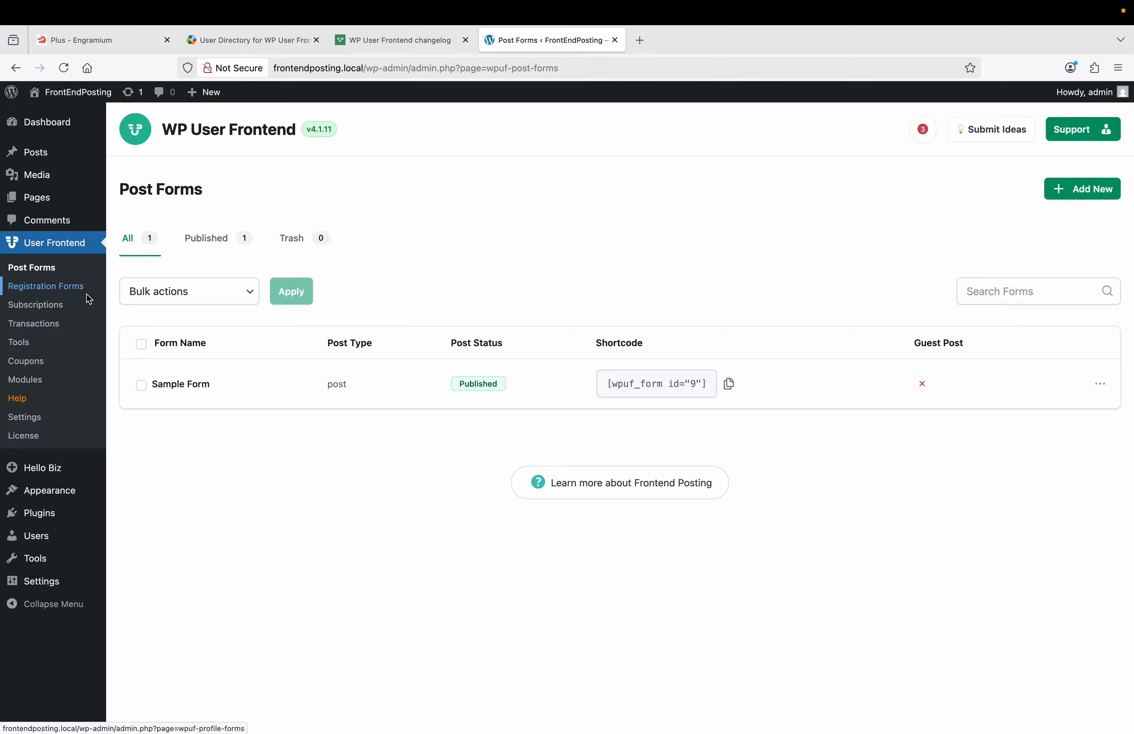
left_click(34, 380)
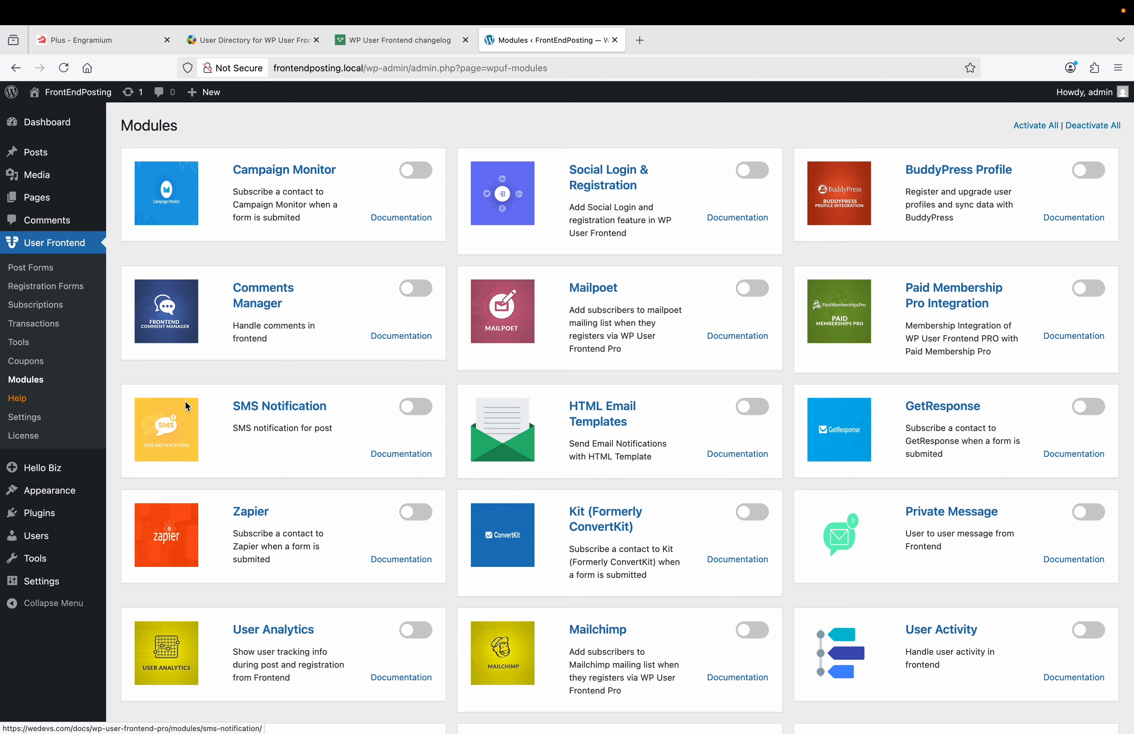
scroll(245, 416, "down", 3)
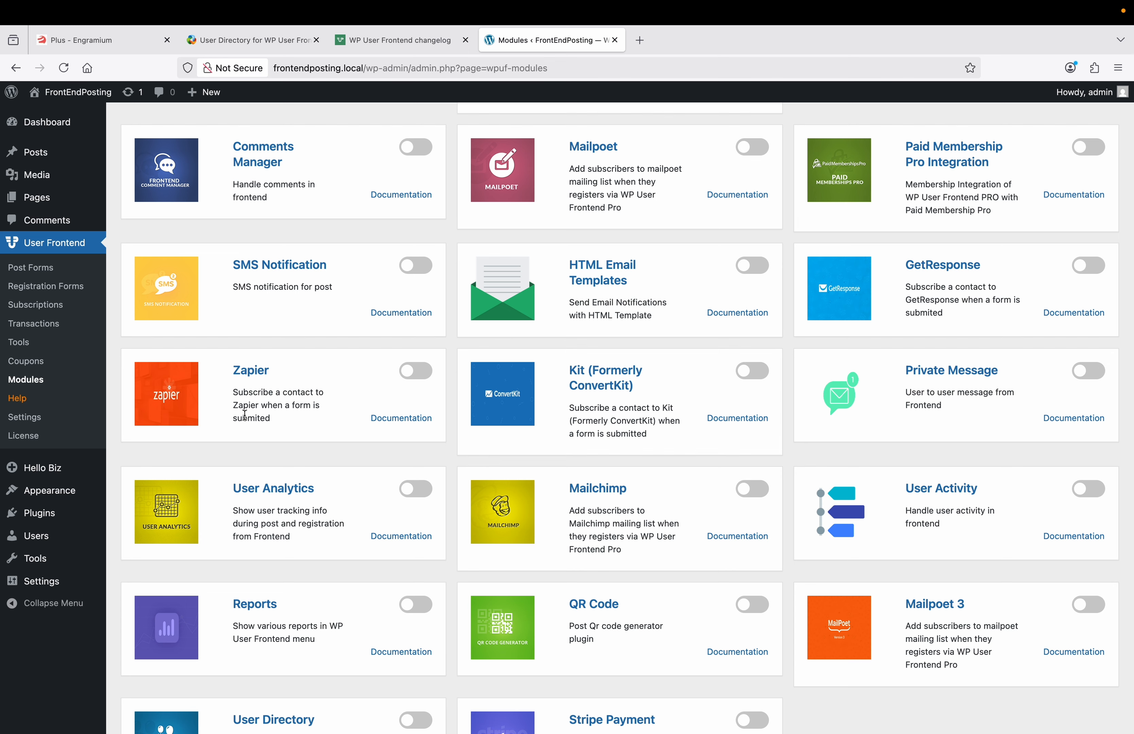
scroll(245, 414, "down", 3)
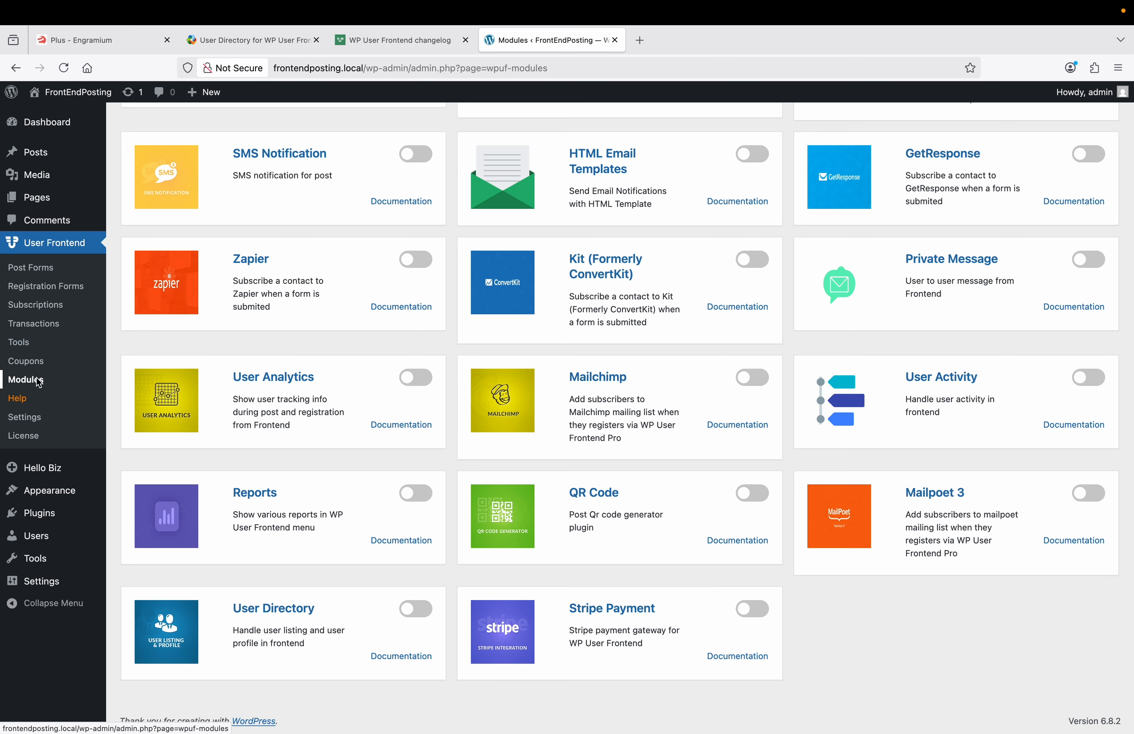
scroll(242, 446, "up", 7)
scroll(242, 445, "down", 7)
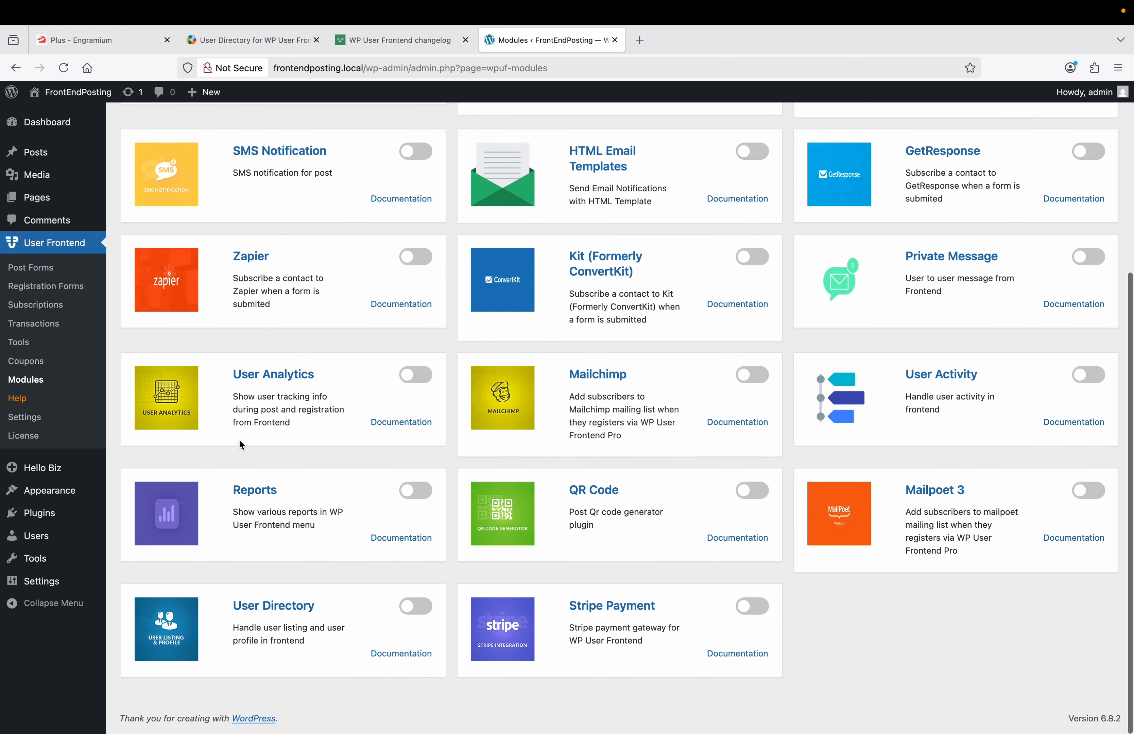
left_click(416, 610)
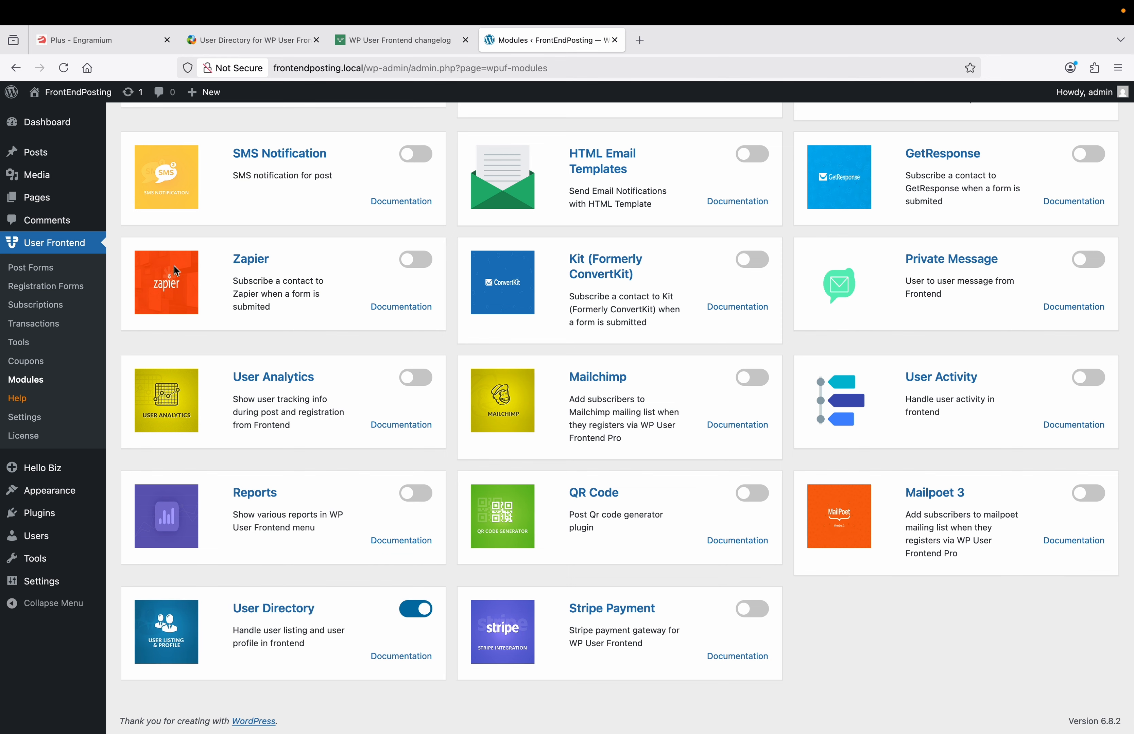
Step: Go to User Frontend > User Directories and start a New Directory
left_click(67, 269)
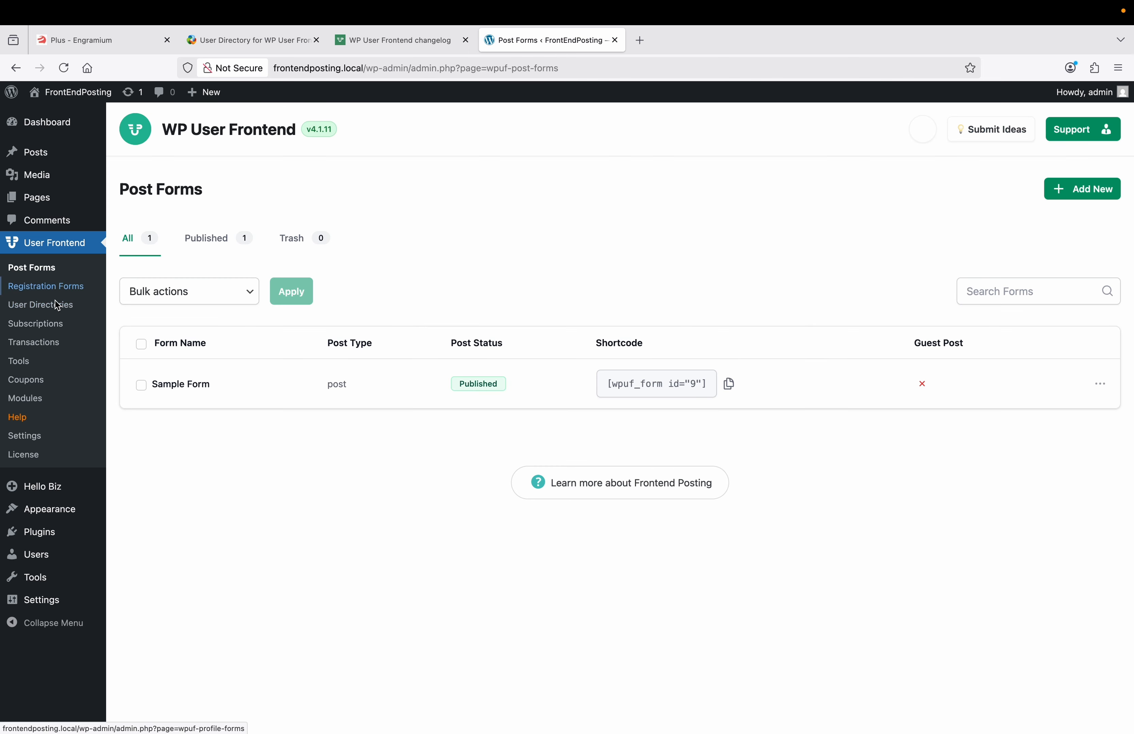
left_click(33, 309)
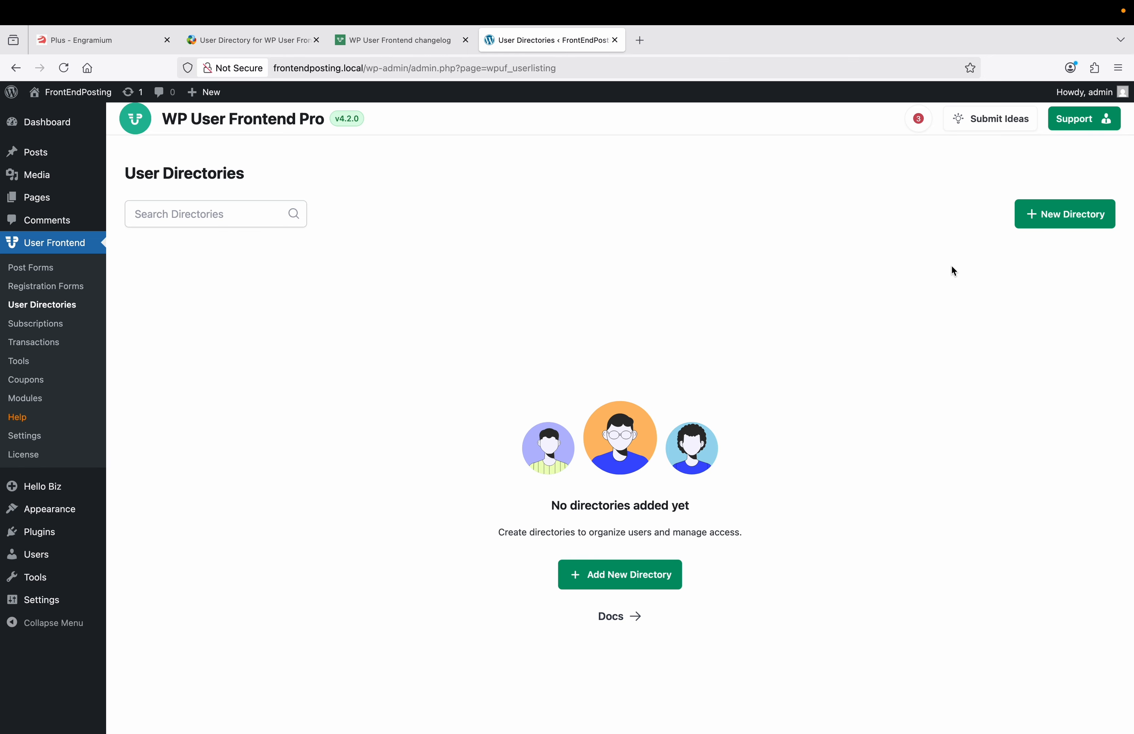
left_click(1041, 221)
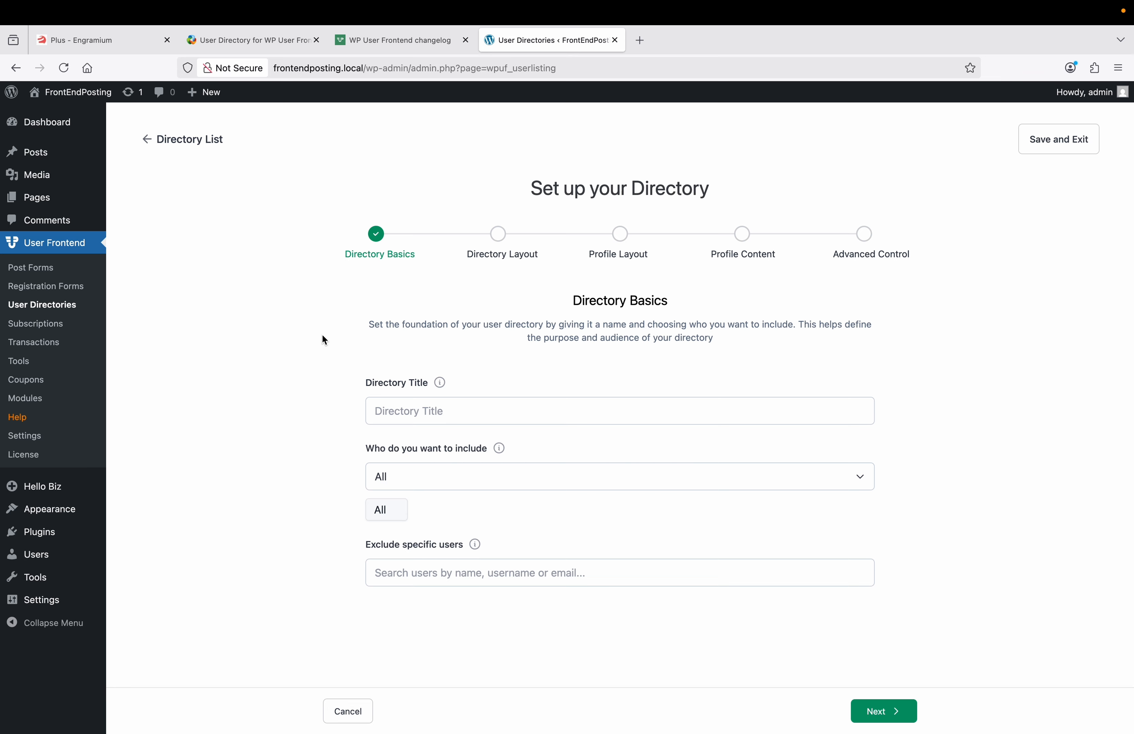
Step: Title the directory 'TestDirectory', leave the included roles at All, and continue
left_click(398, 408)
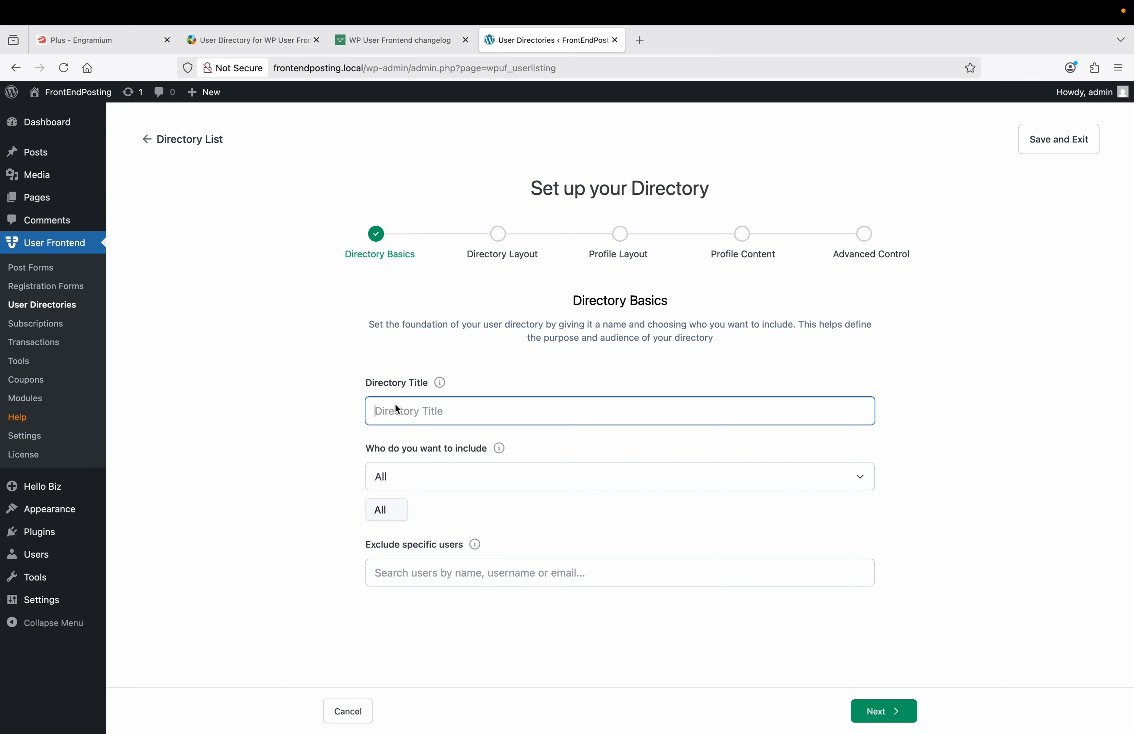
type("TestDirectory")
left_click(435, 477)
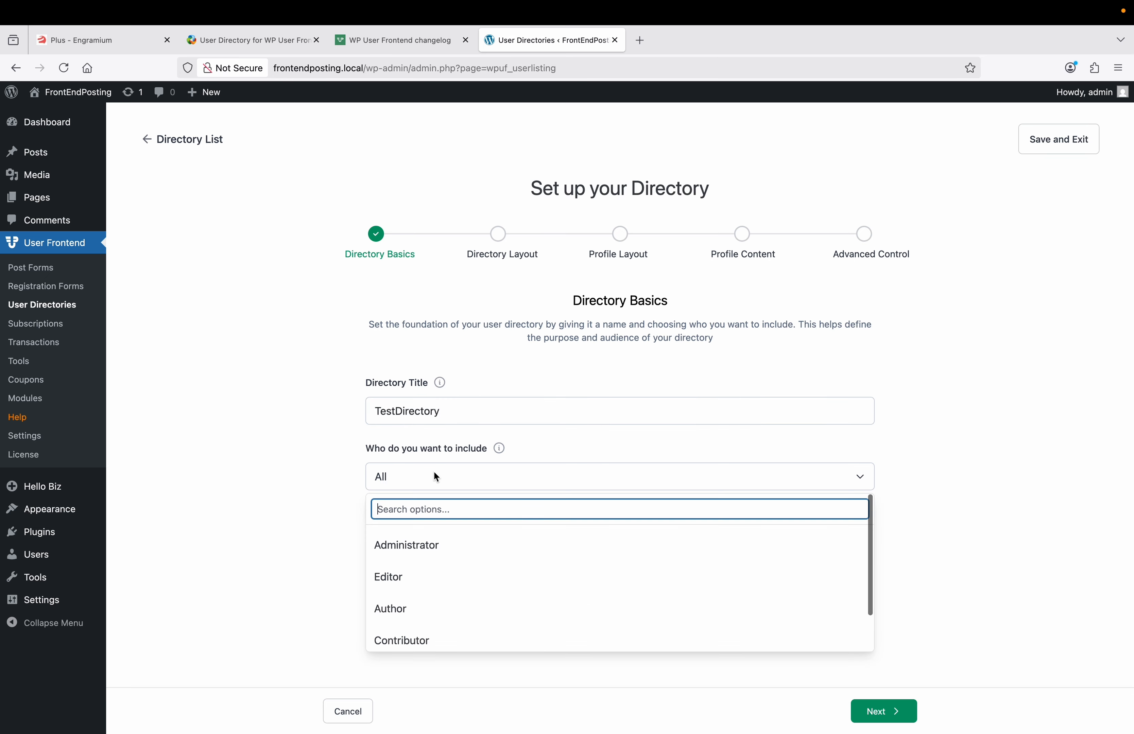
left_click(311, 479)
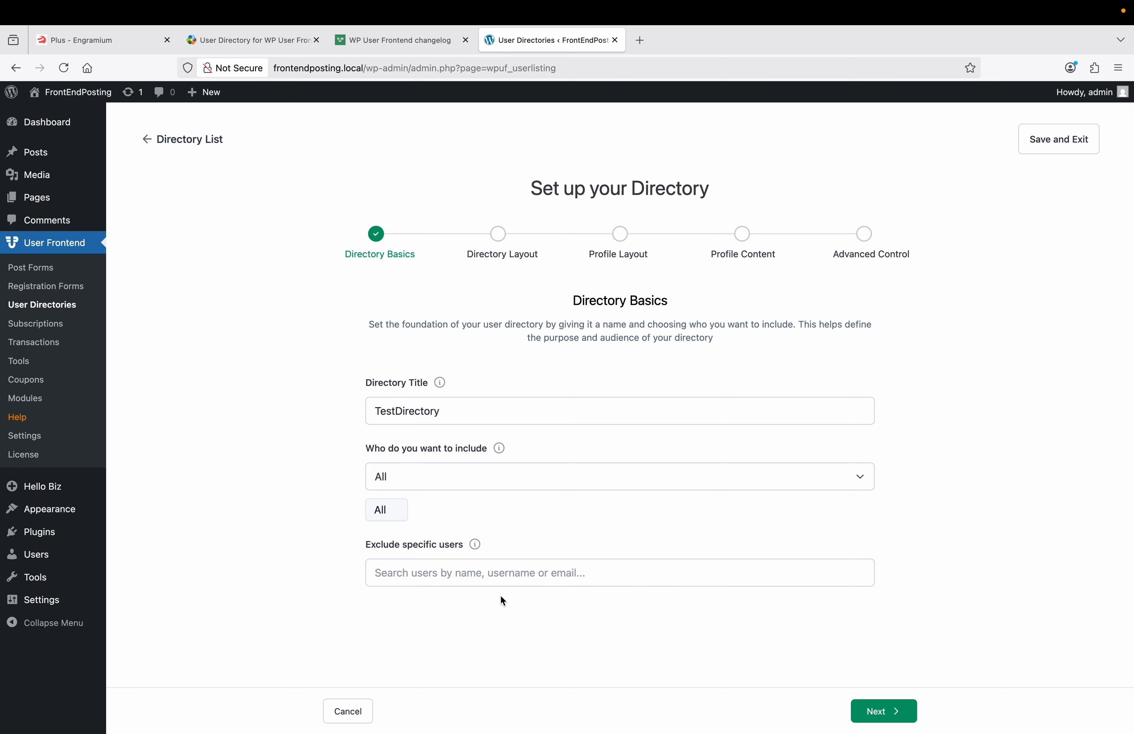
left_click(882, 715)
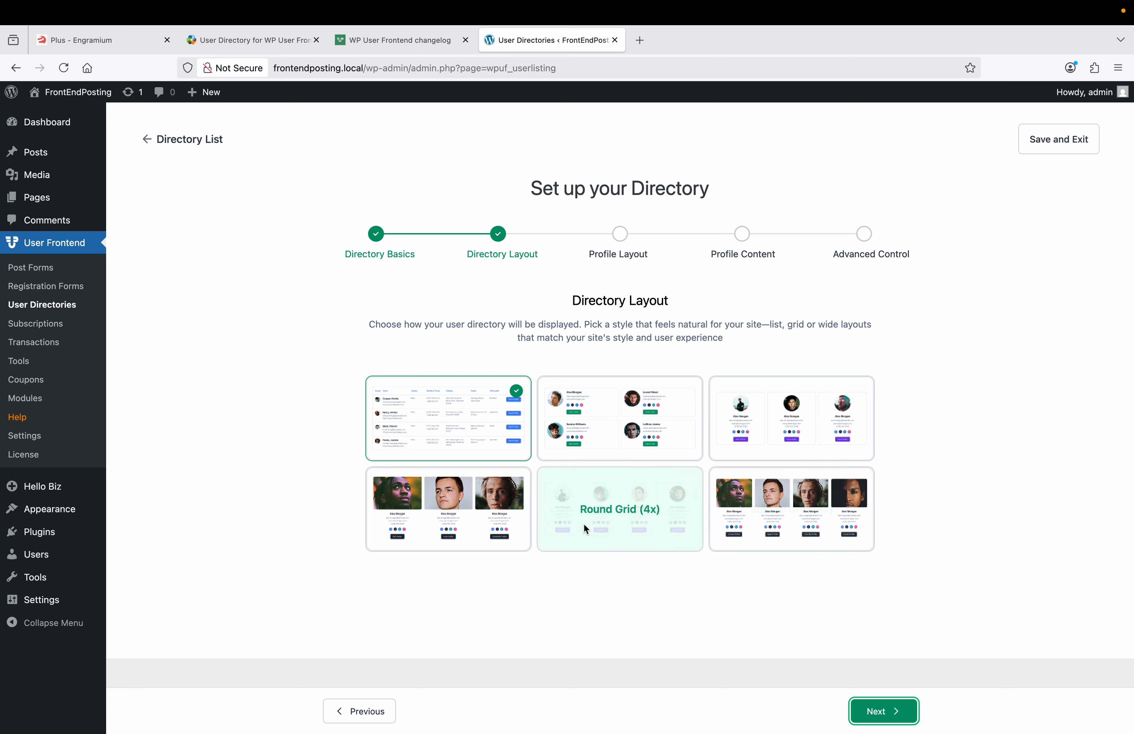
Step: Pick the Square Grid (4x) card as the directory layout and go to Profile Layout
left_click(773, 518)
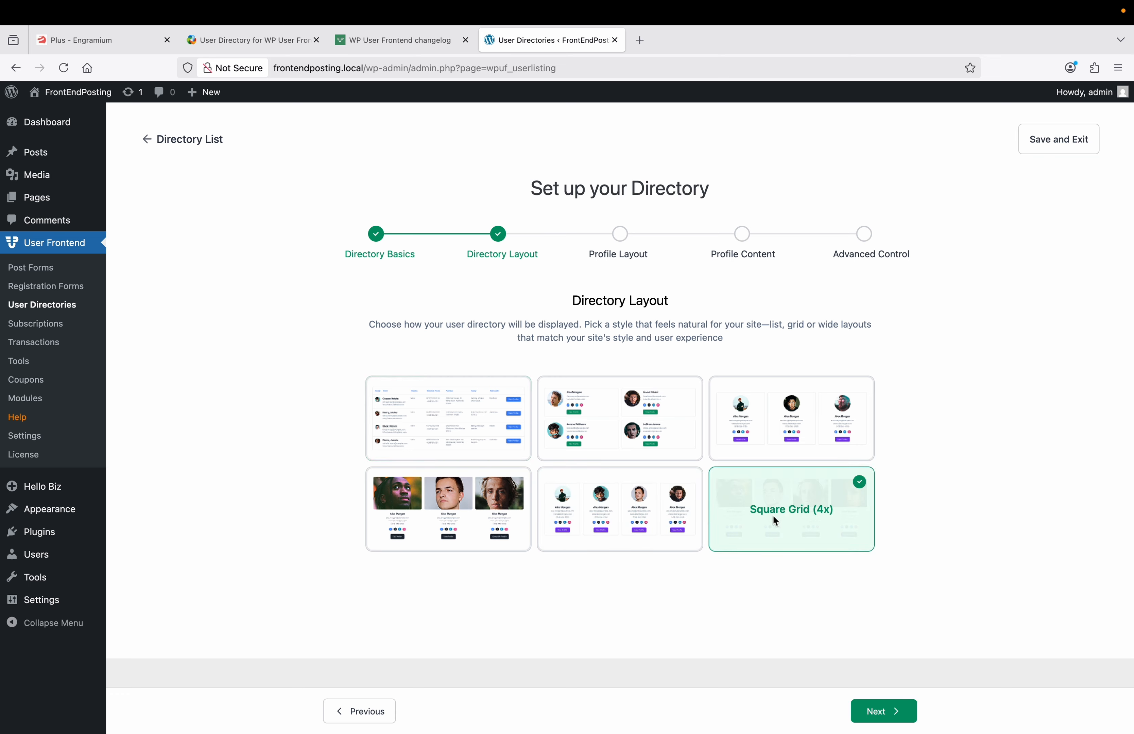
left_click(892, 715)
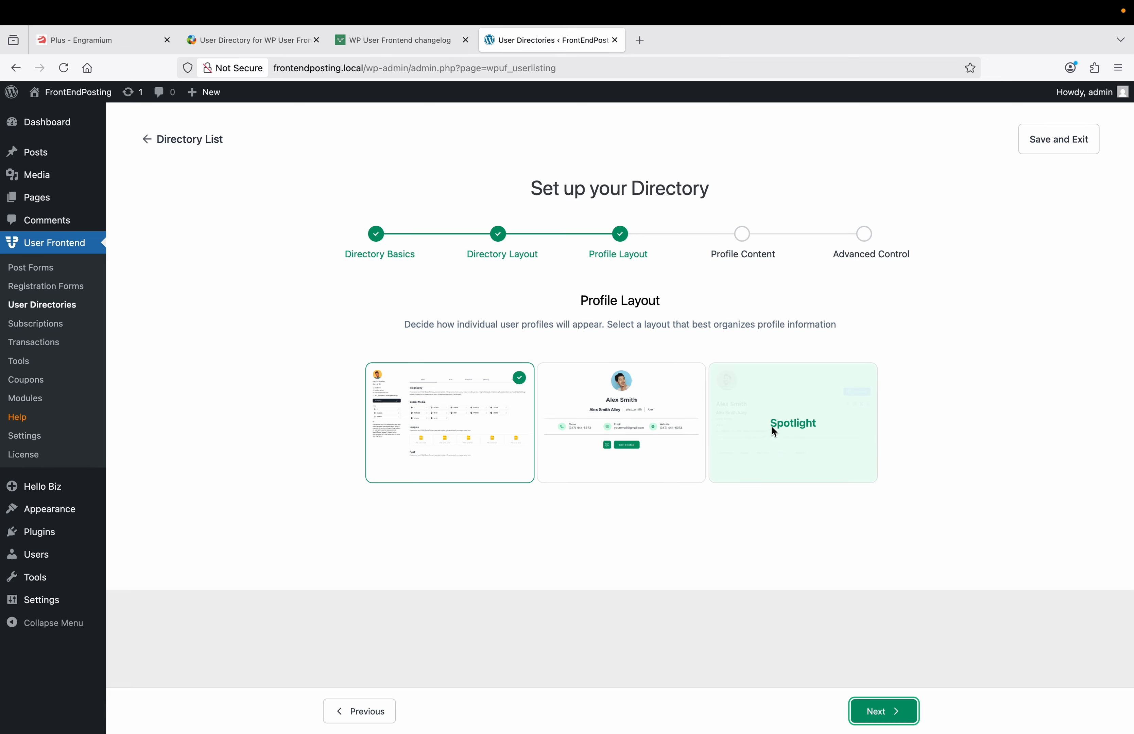
Step: Select the Centered profile layout and proceed to the Profile Content step
left_click(605, 431)
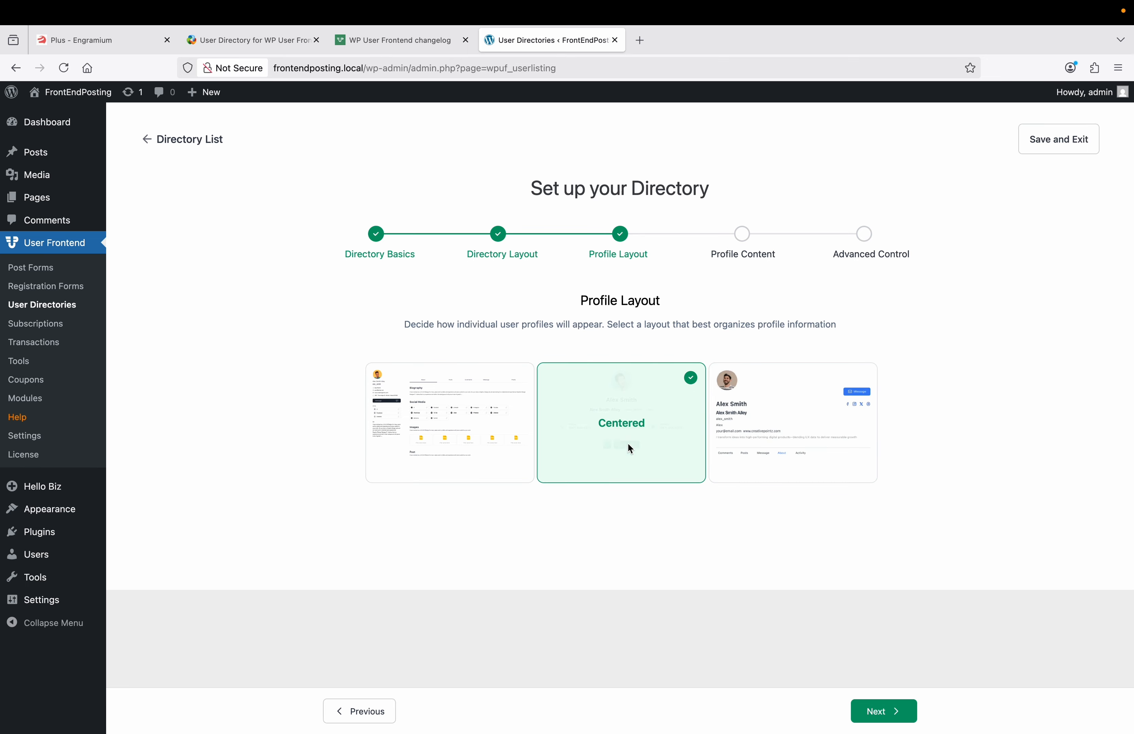
left_click(876, 711)
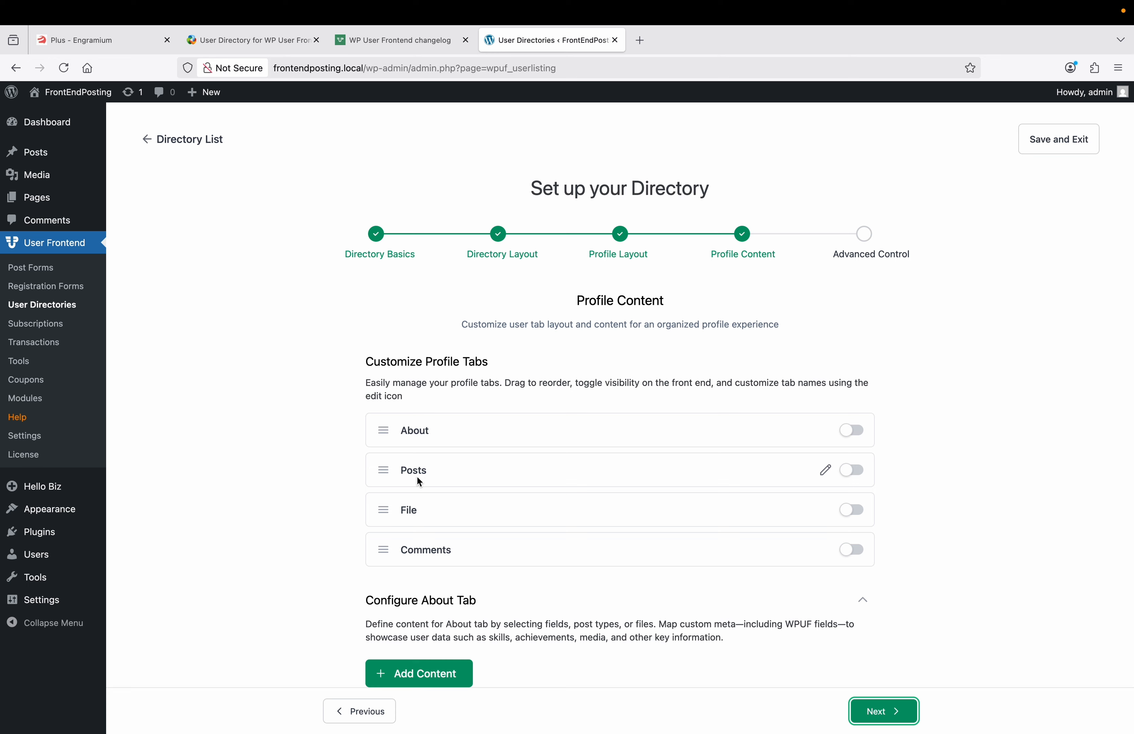
Step: Enable the About and Posts profile tabs
scroll(451, 552, "down", 2)
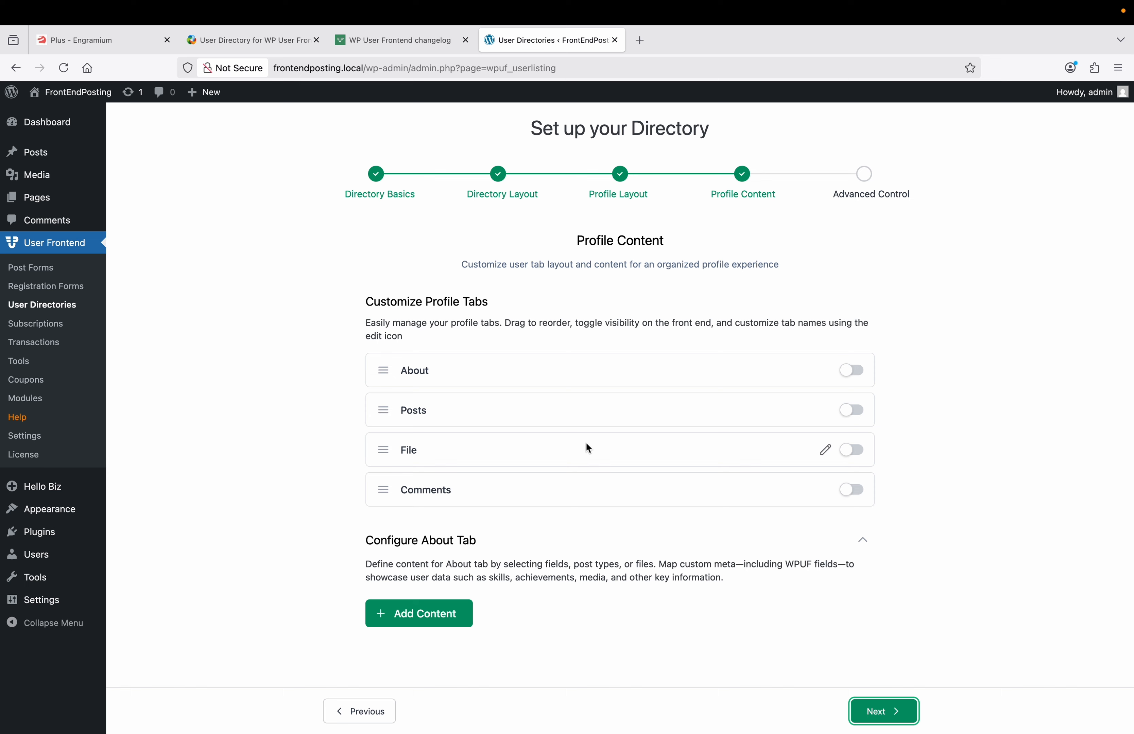
left_click(856, 373)
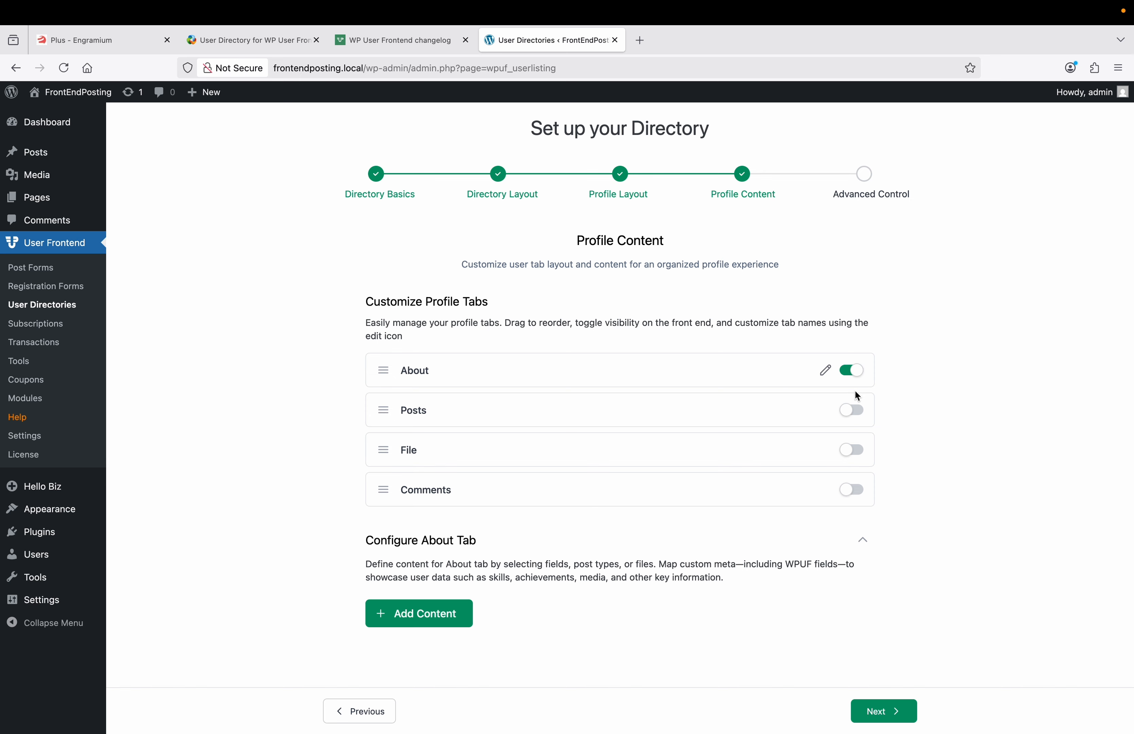
left_click(858, 412)
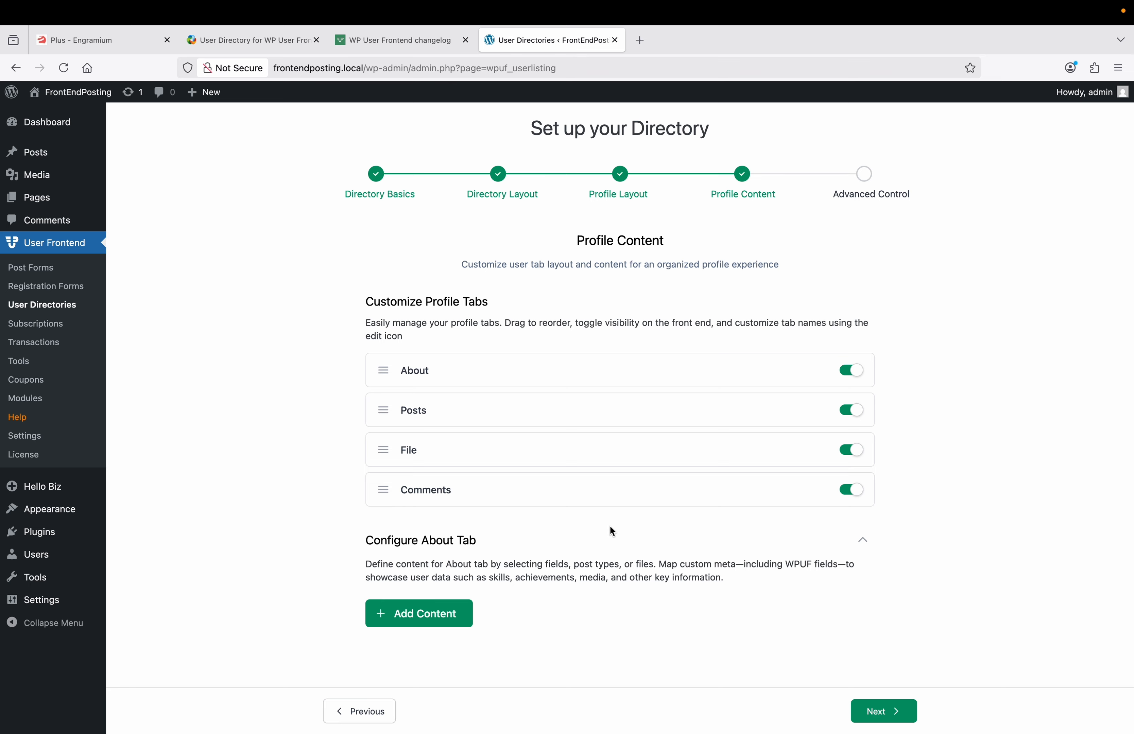
Step: Add a 'Test' meta field to About using the Website meta key, shown in user listings
left_click(427, 620)
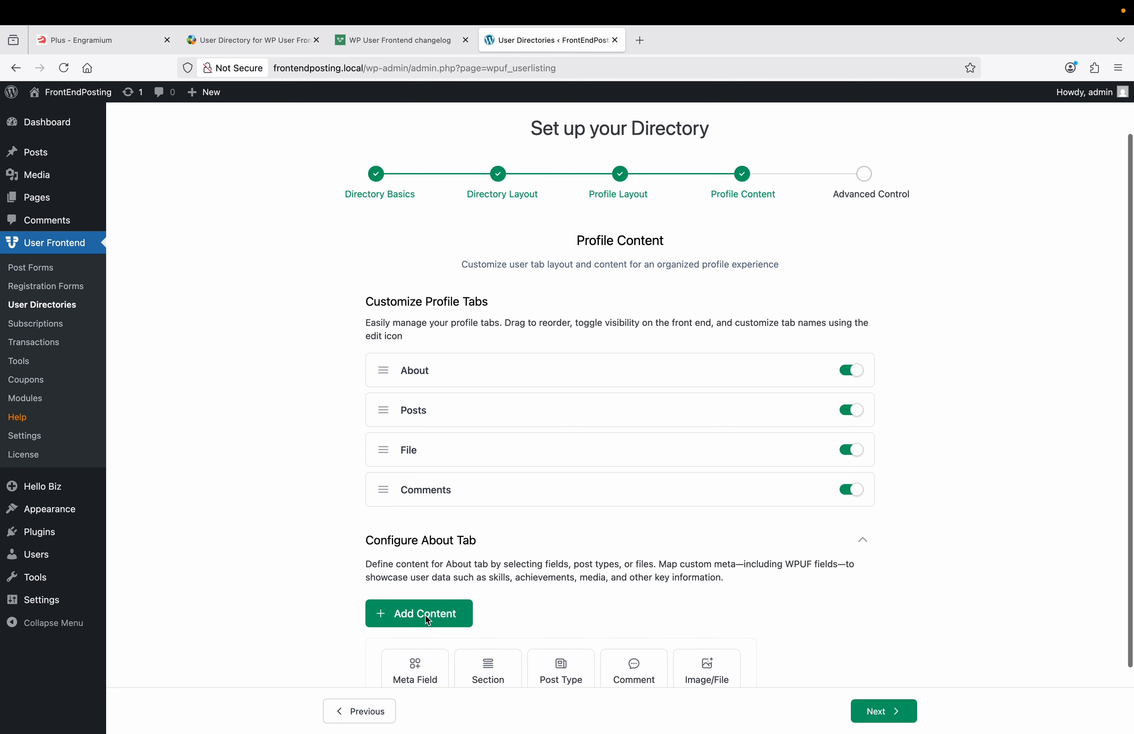
scroll(425, 614, "down", 2)
left_click(420, 598)
scroll(420, 595, "down", 5)
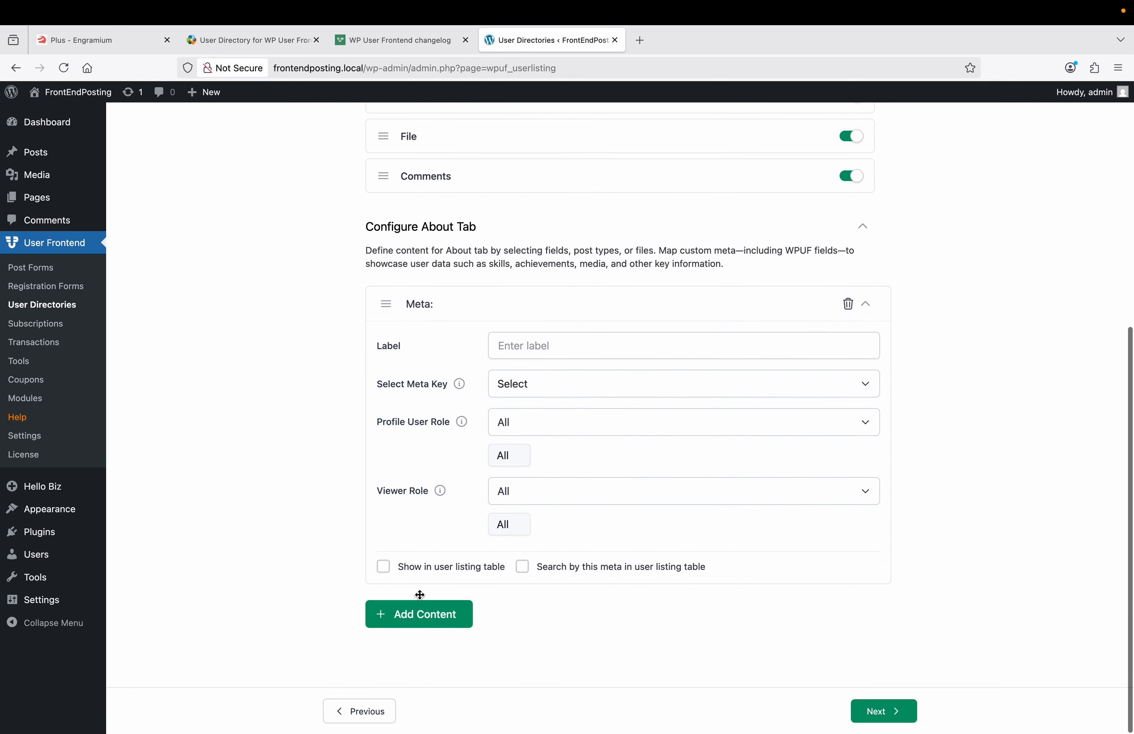
left_click(553, 350)
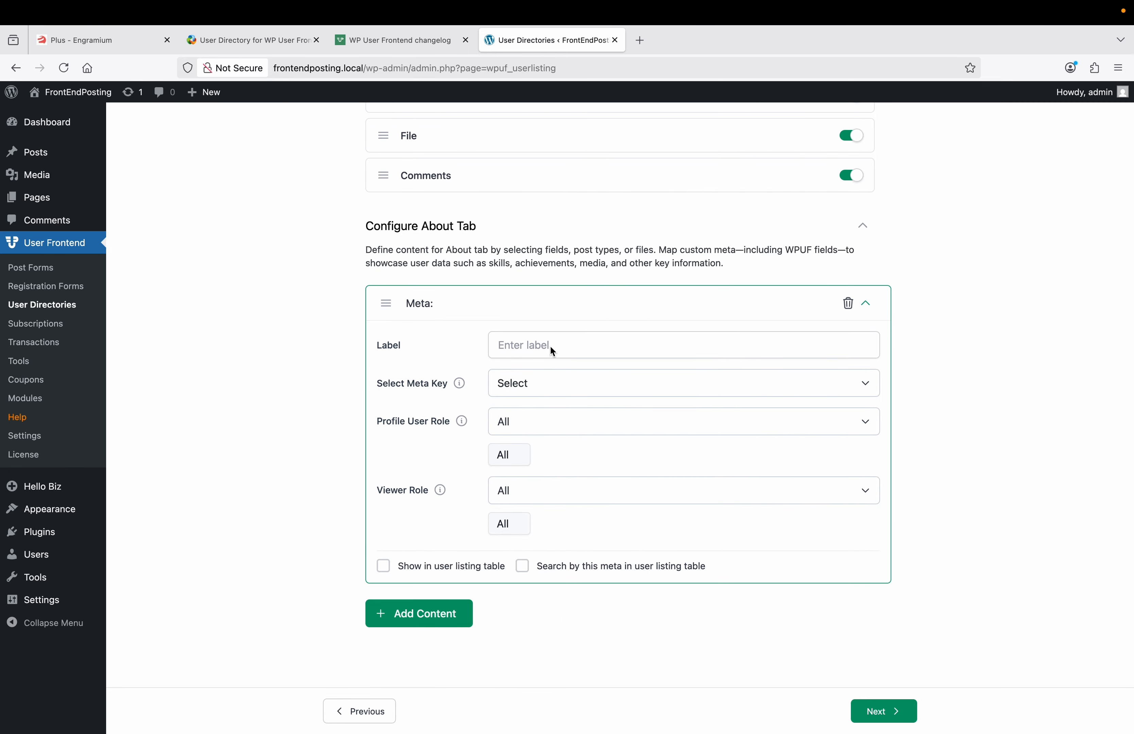
type("Test")
left_click(523, 390)
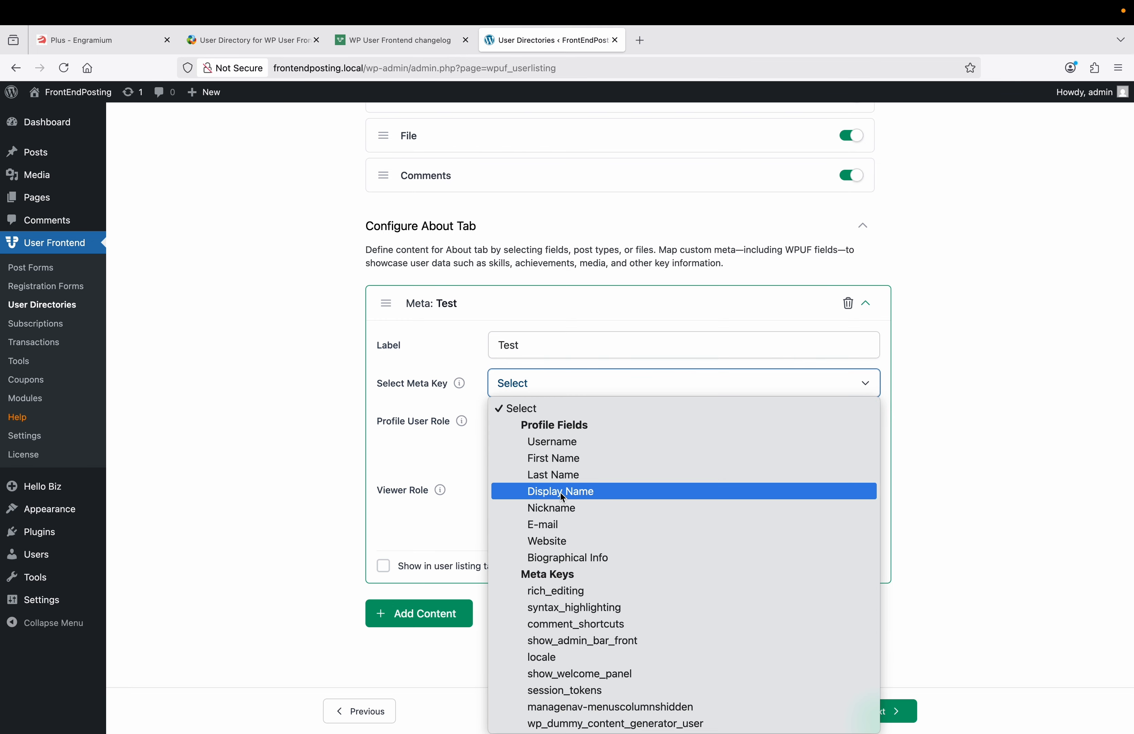
left_click(562, 545)
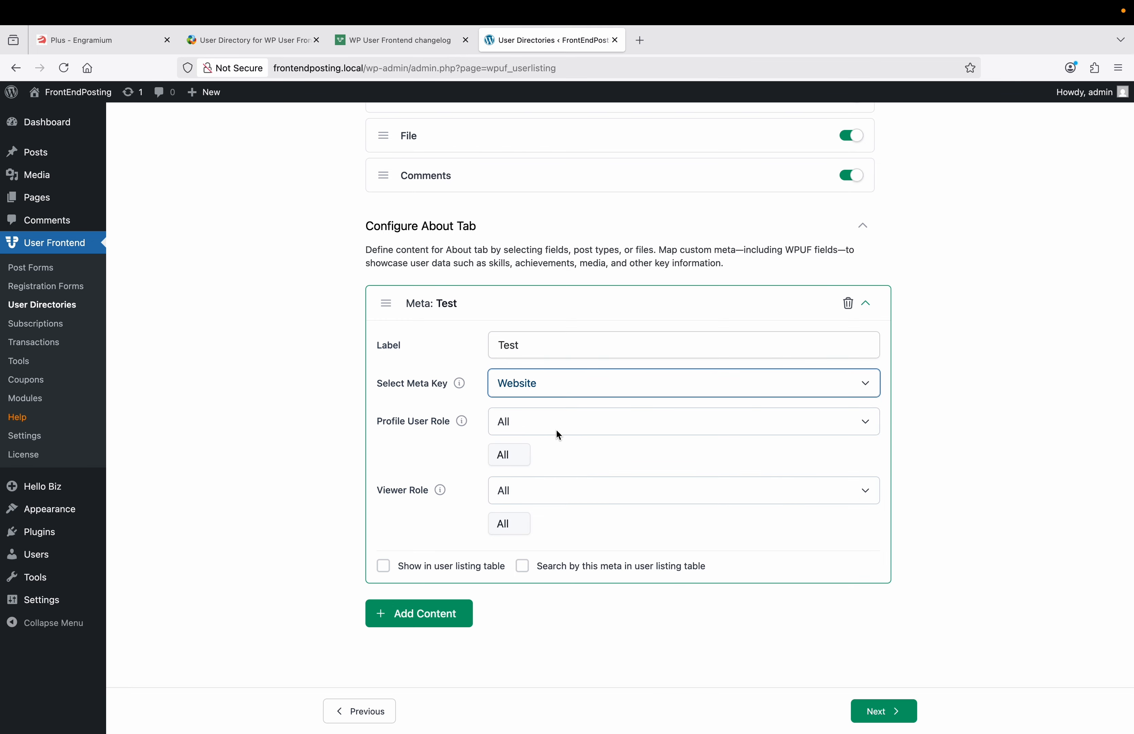
left_click(384, 566)
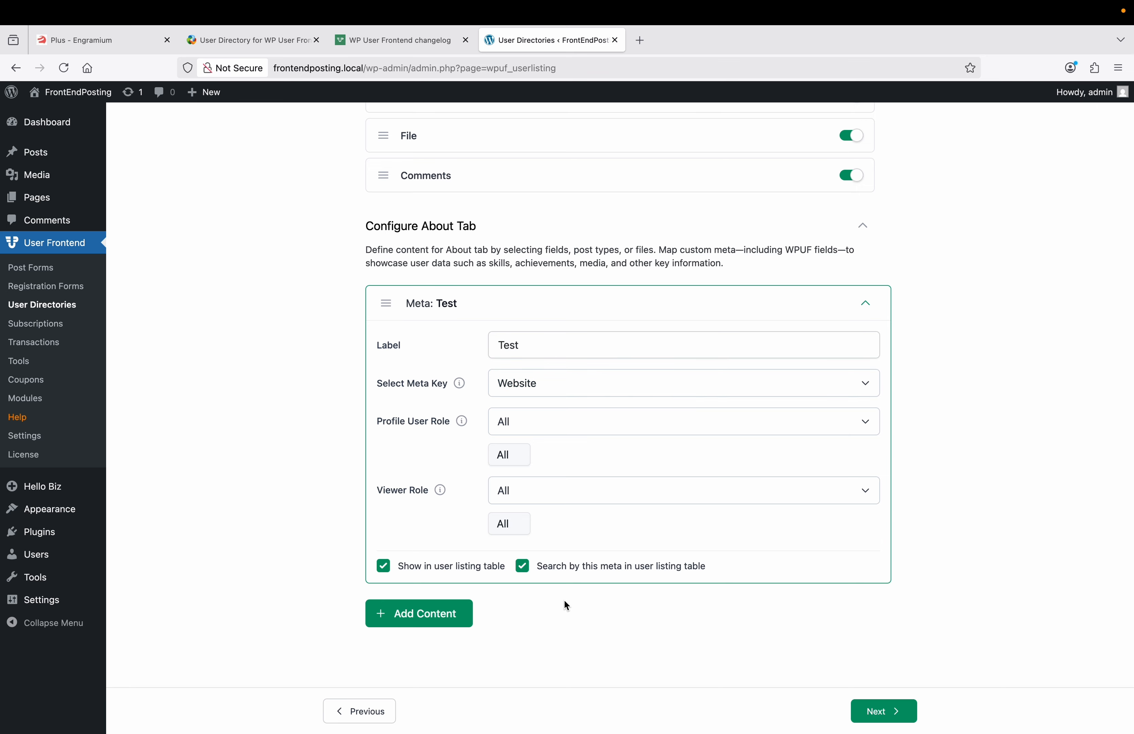
scroll(565, 601, "up", 1)
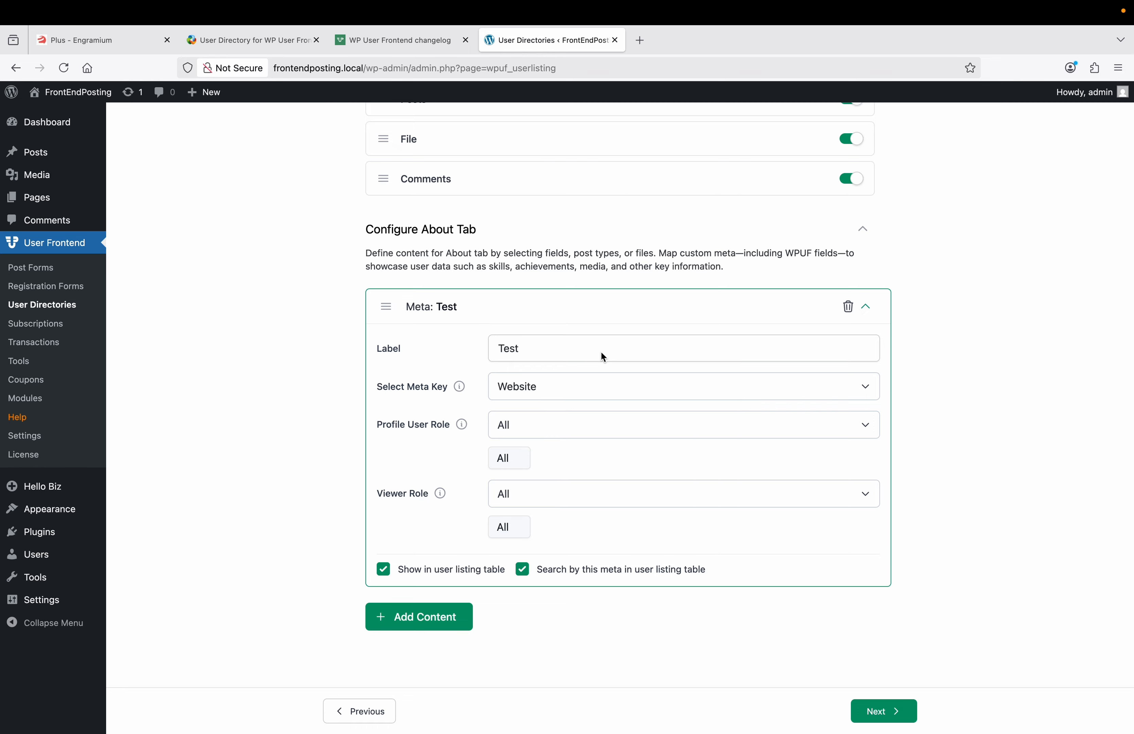
scroll(636, 384, "up", 2)
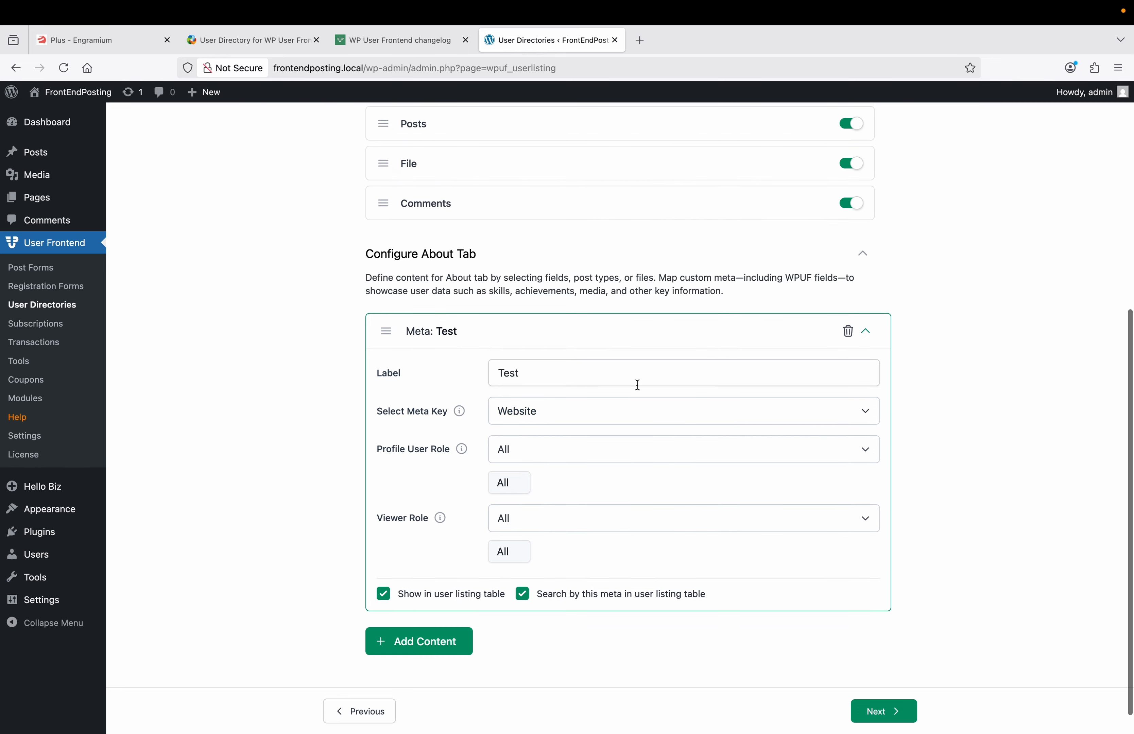
Step: On the Advanced Control step, keep thumbnail as the gallery image size
left_click(883, 711)
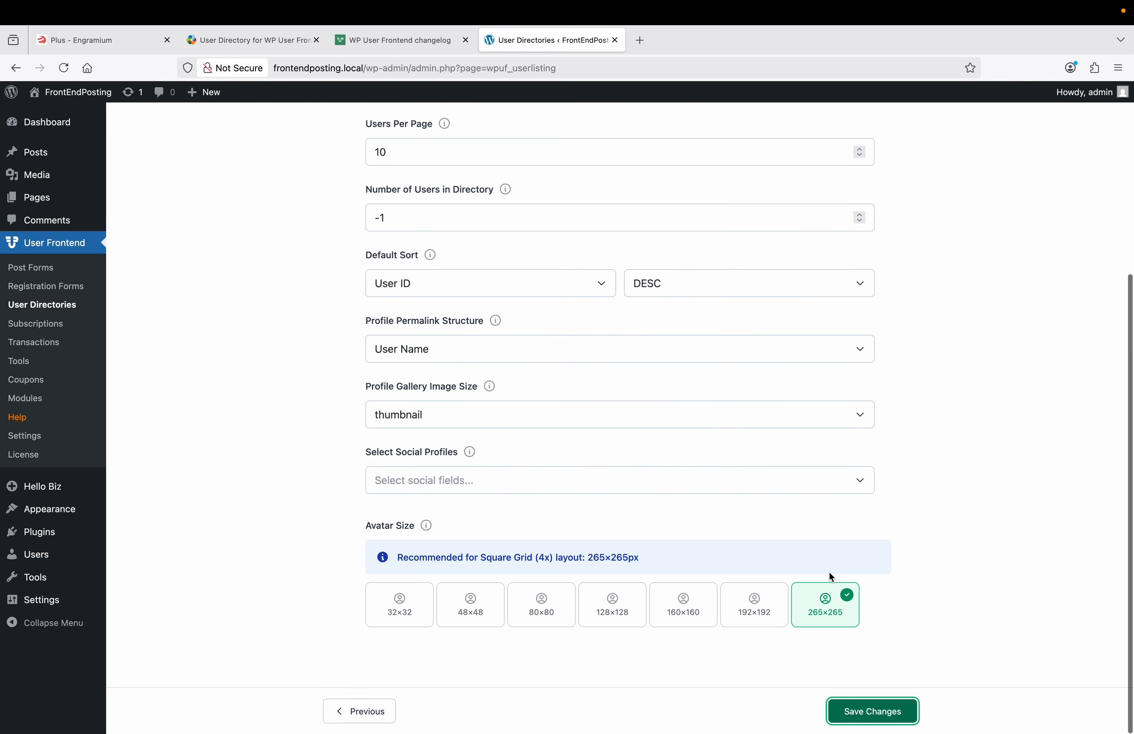
scroll(794, 444, "up", 6)
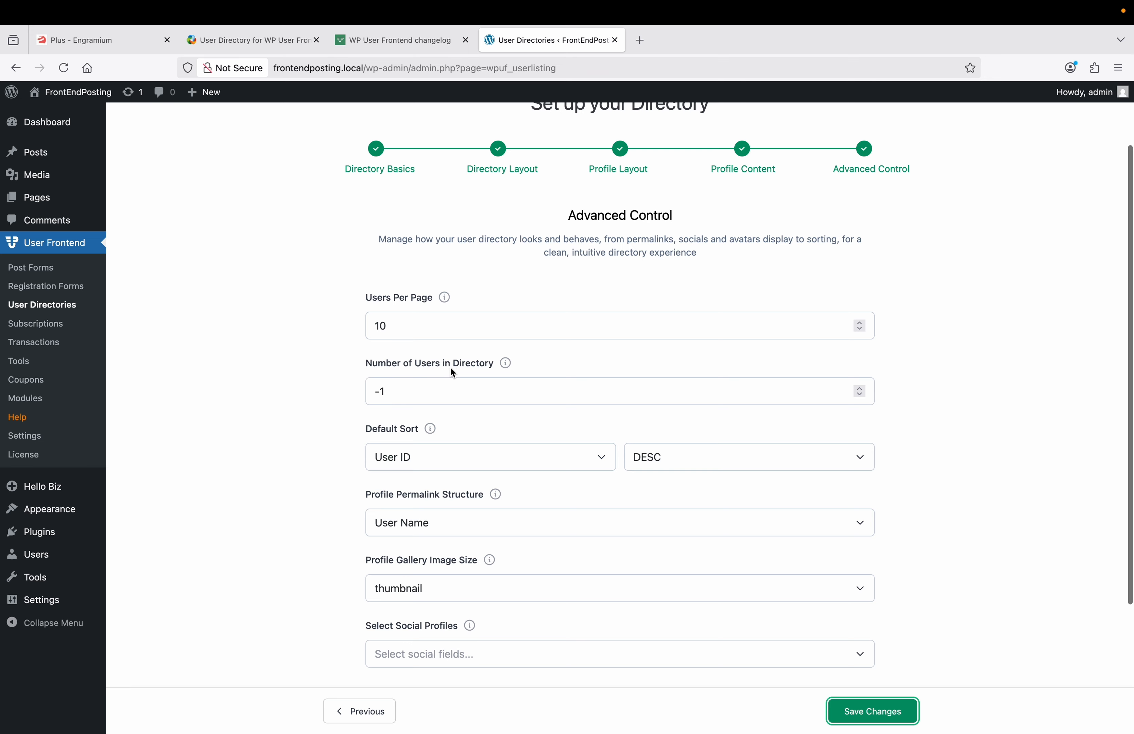
scroll(464, 370, "down", 1)
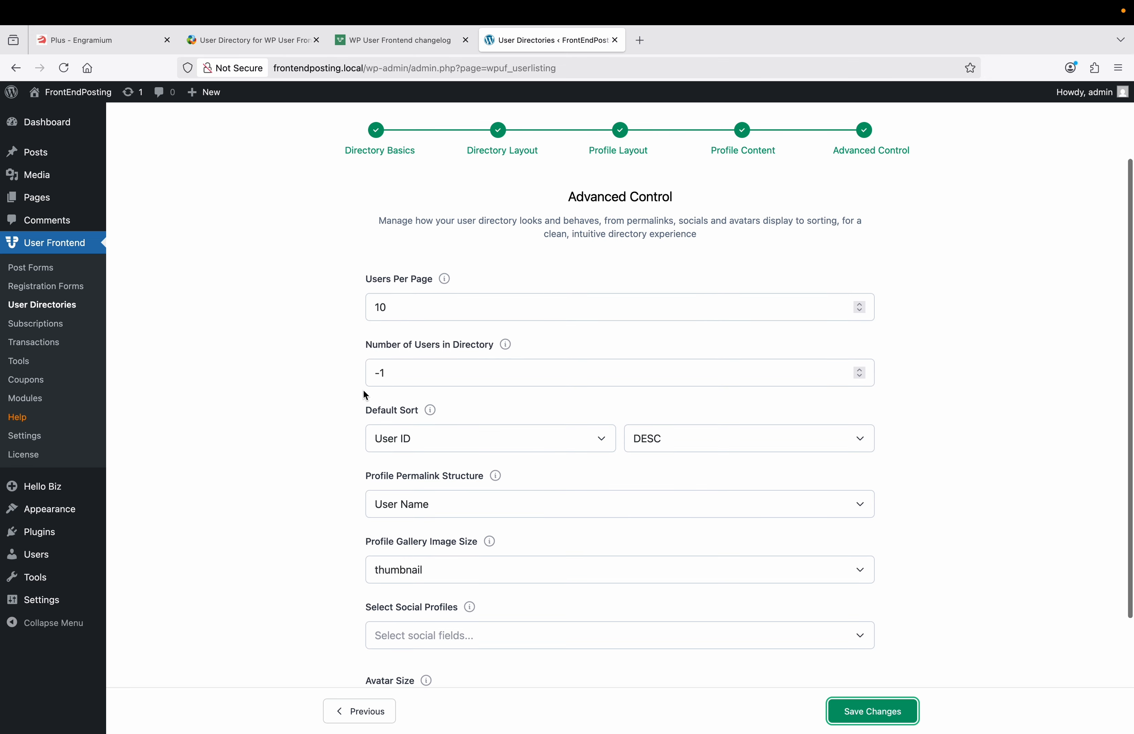
scroll(358, 404, "down", 2)
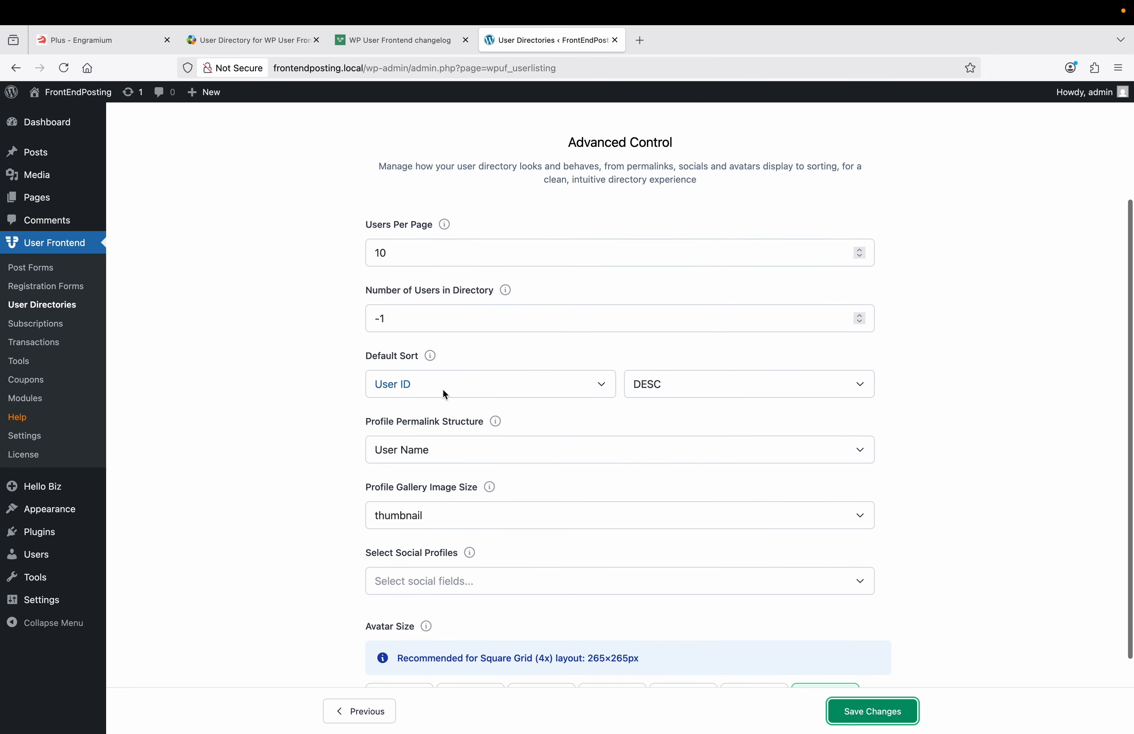
scroll(292, 427, "down", 2)
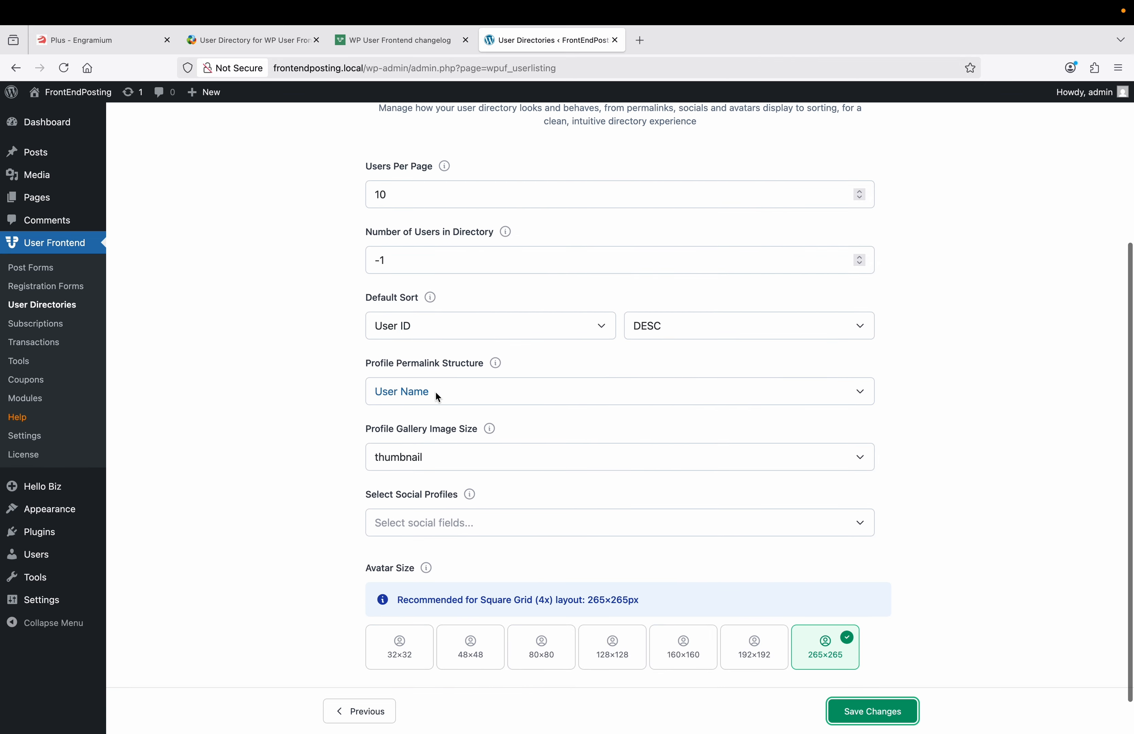
scroll(355, 430, "down", 2)
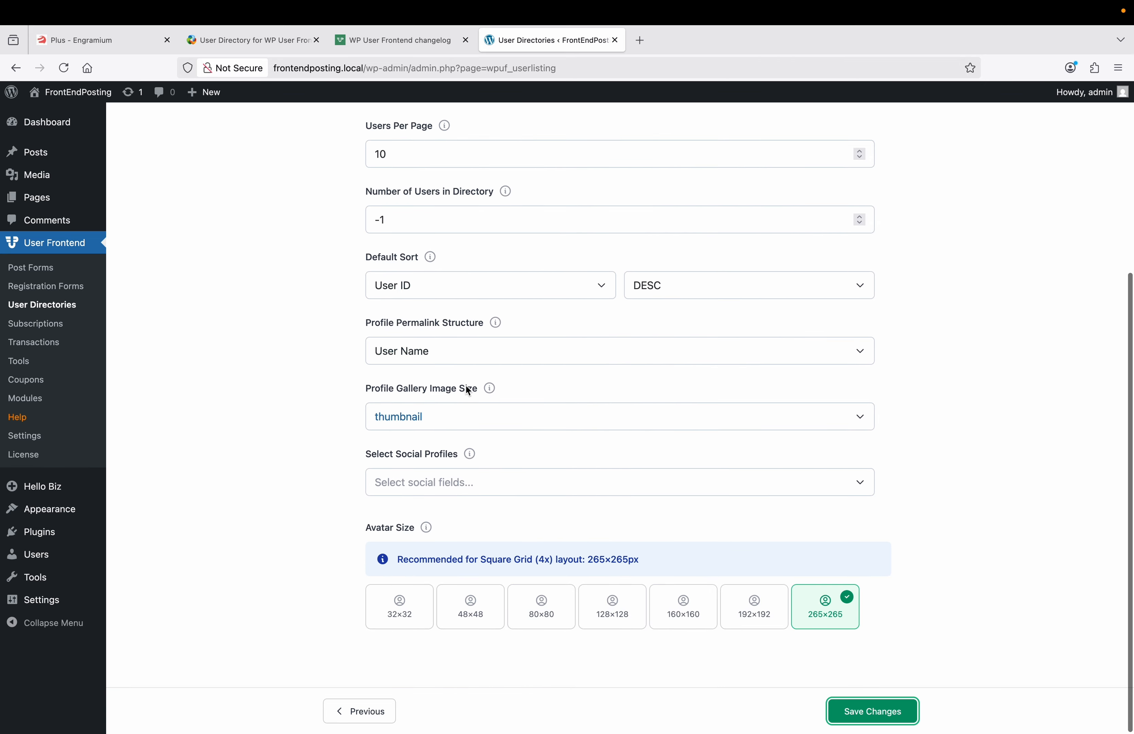
left_click(446, 417)
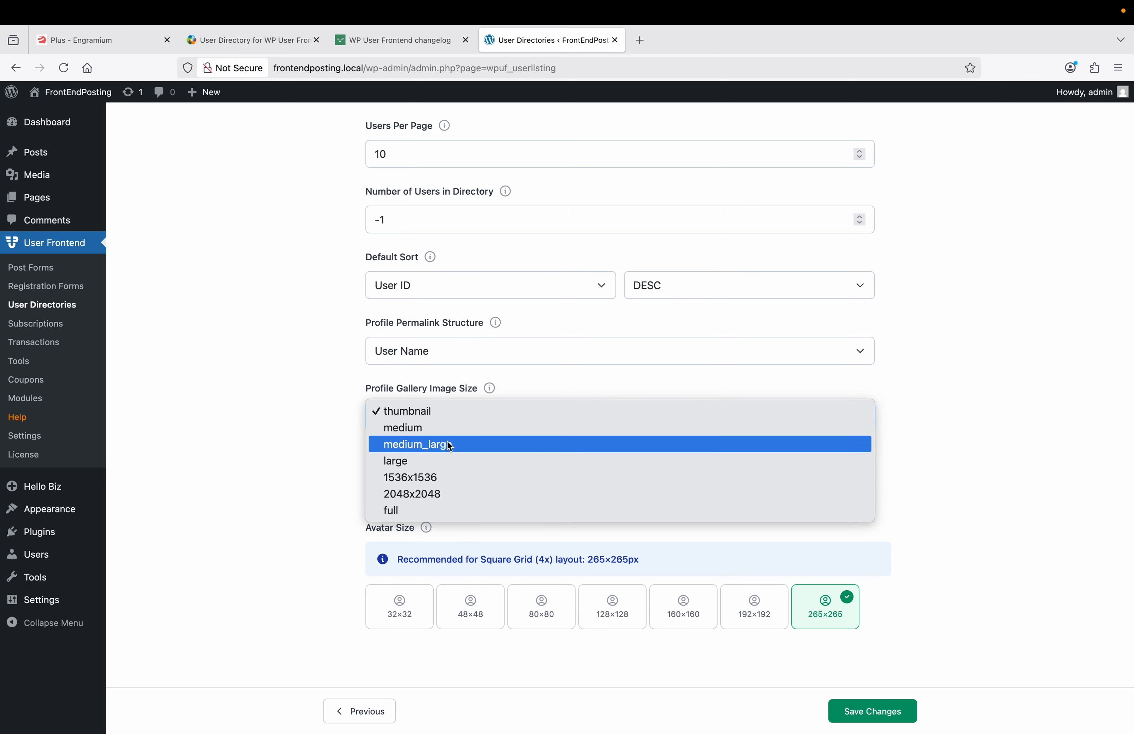
left_click(399, 412)
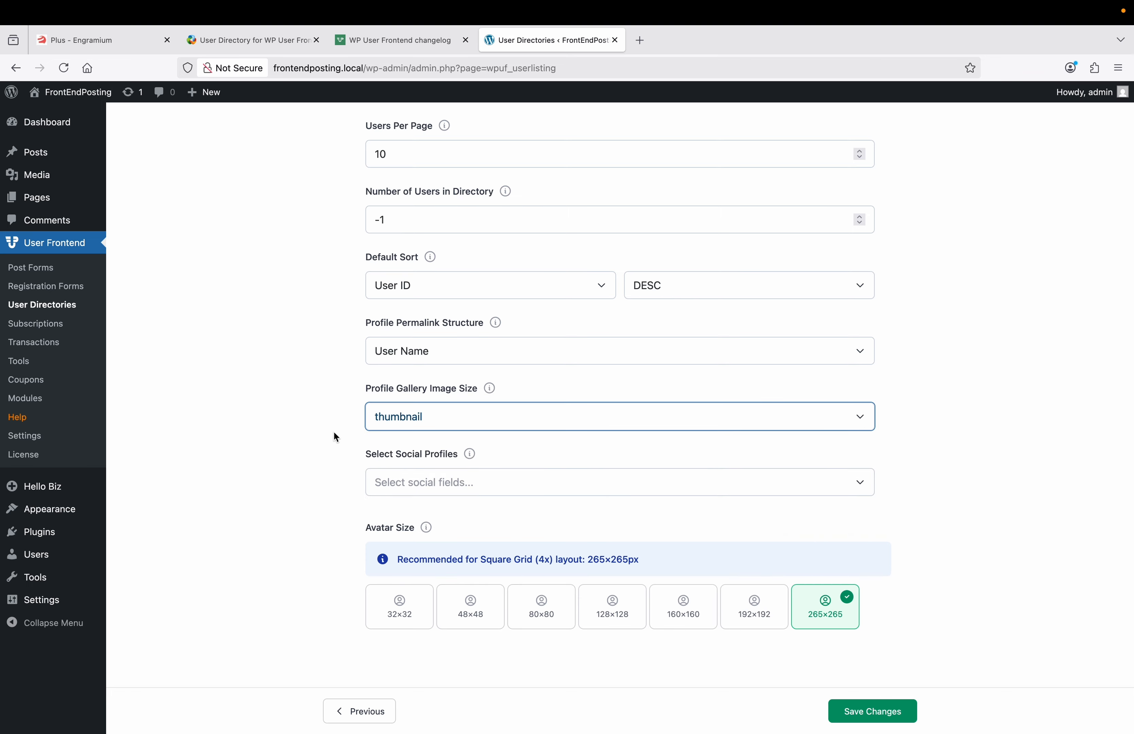
Step: Add Facebook as a social profile, set avatar size to 265×265, and save the directory
scroll(333, 432, "down", 1)
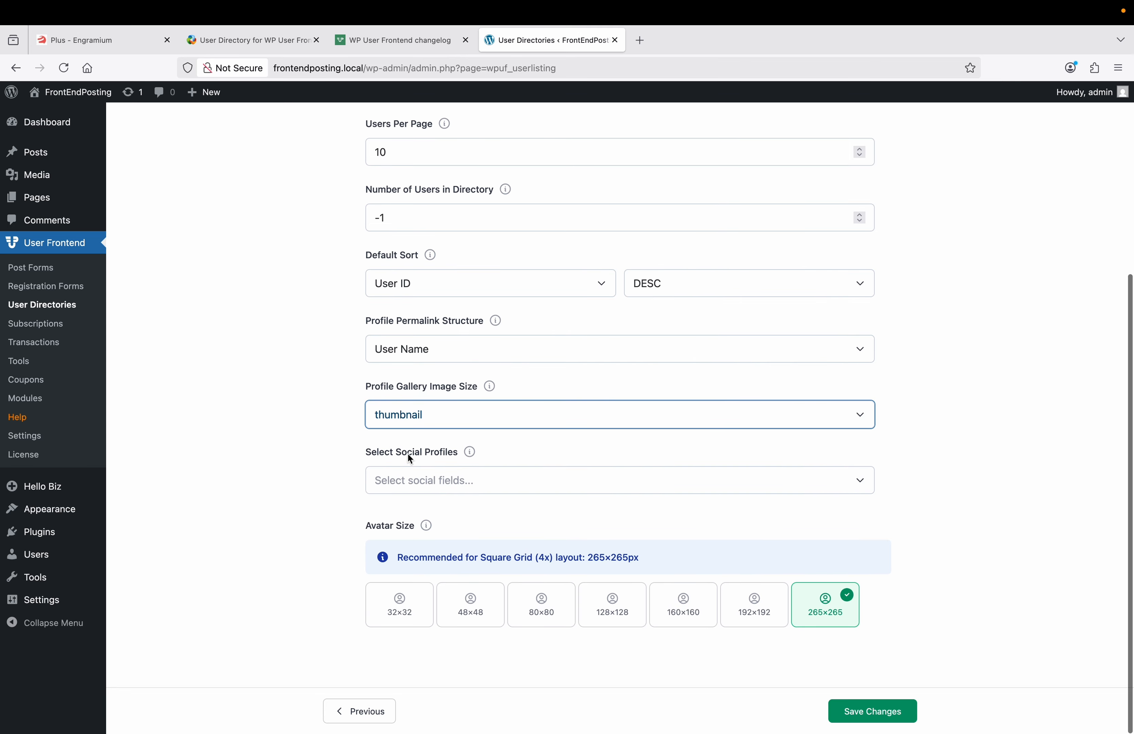
left_click(446, 482)
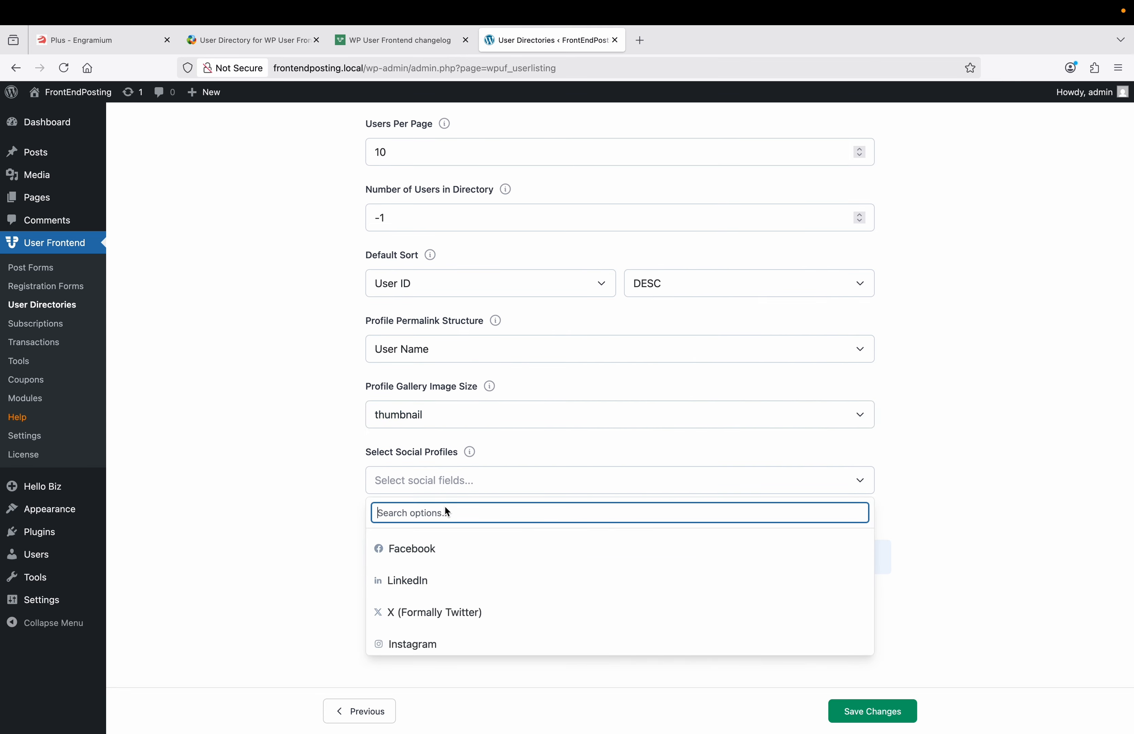
left_click(438, 546)
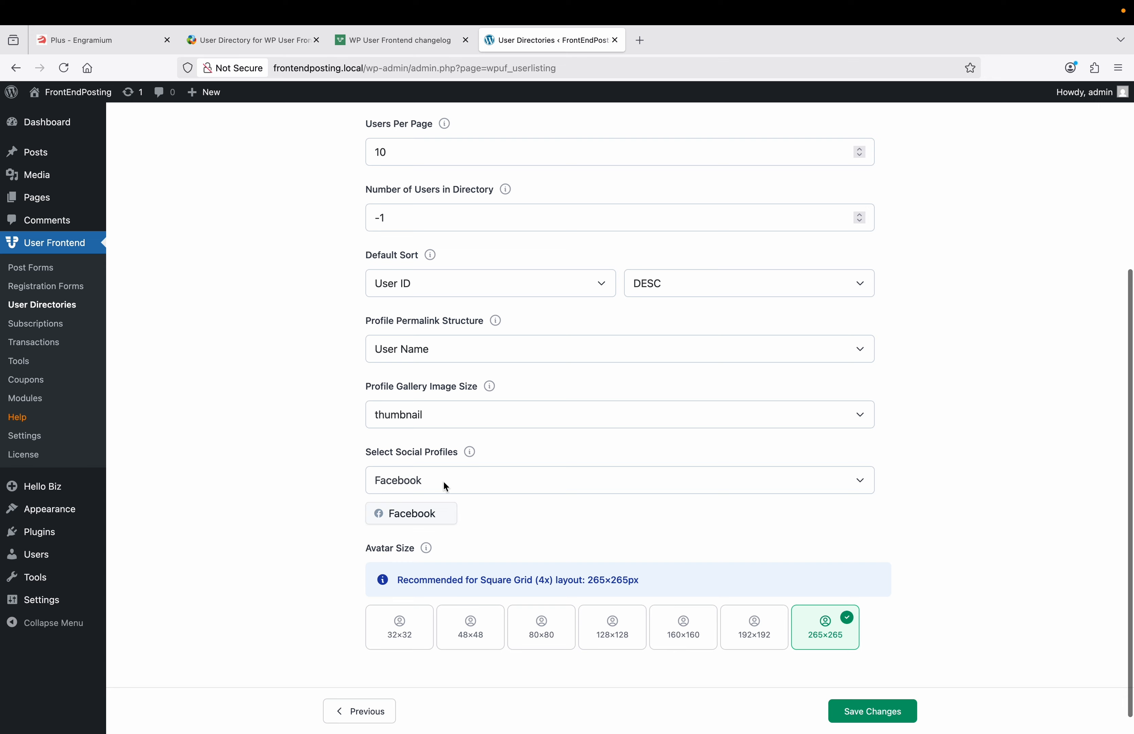
scroll(328, 506, "down", 1)
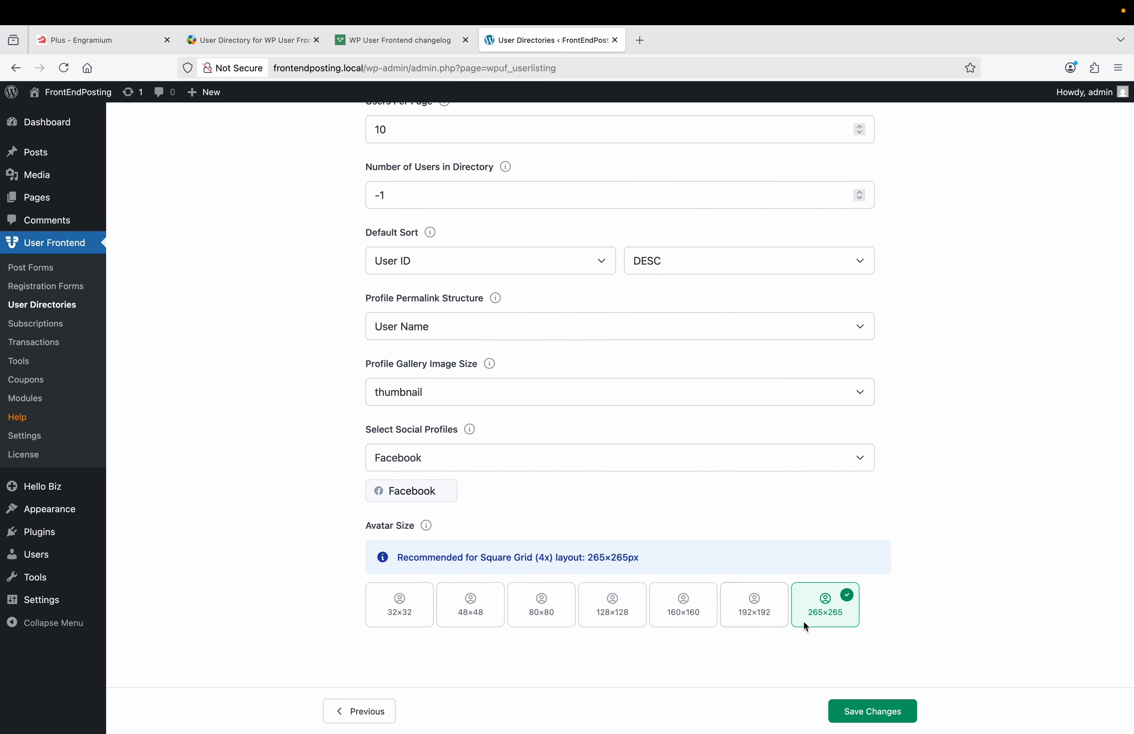
left_click(754, 605)
left_click(683, 607)
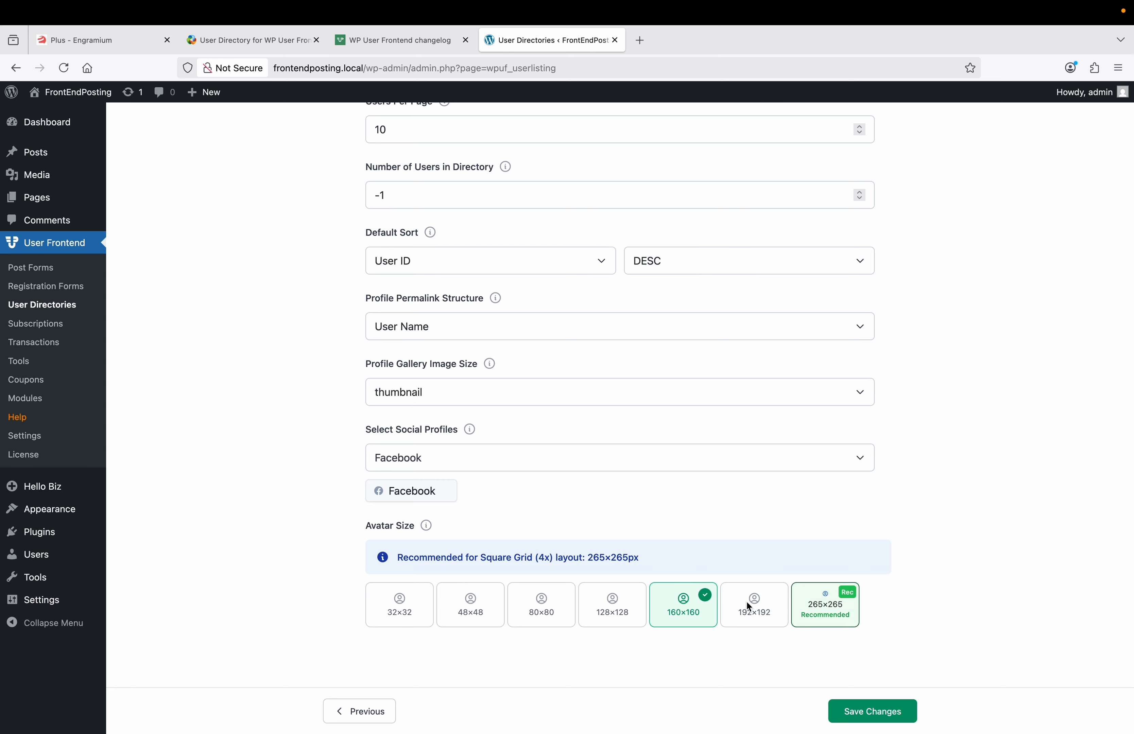
left_click(826, 601)
scroll(864, 612, "up", 1)
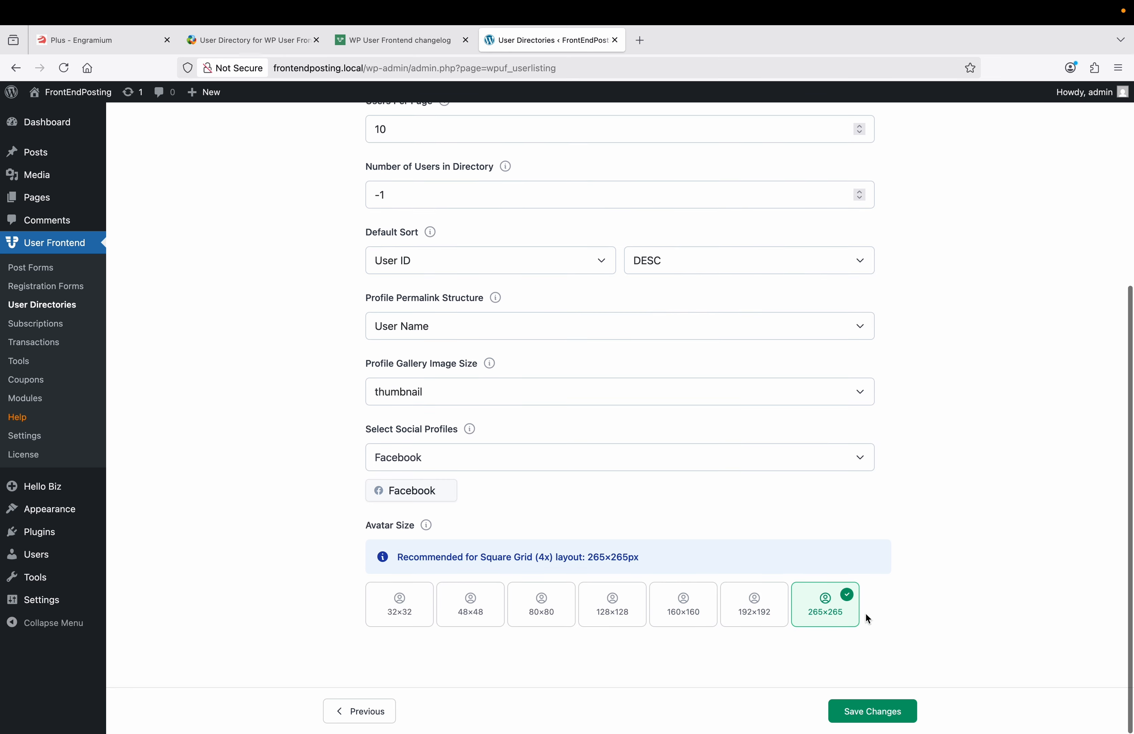
left_click(876, 714)
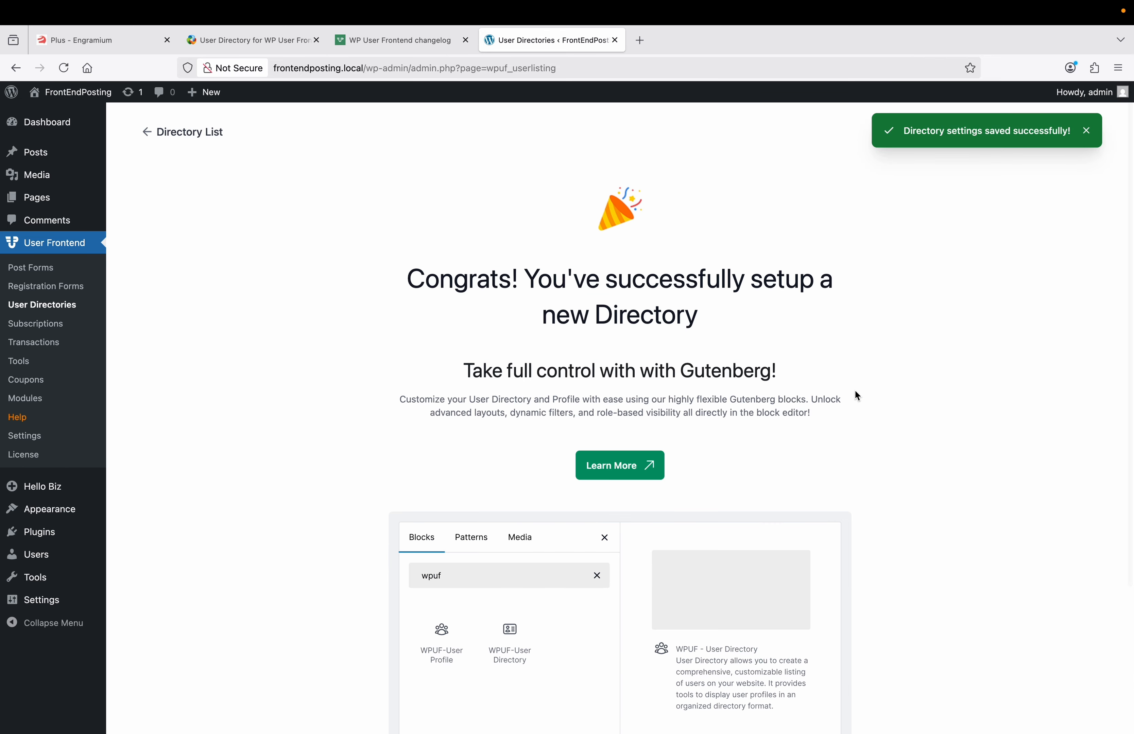
Step: Go back to User Directories, where TestDirectory shows shortcode [wpuf_user_listing id="19"]
scroll(856, 392, "down", 3)
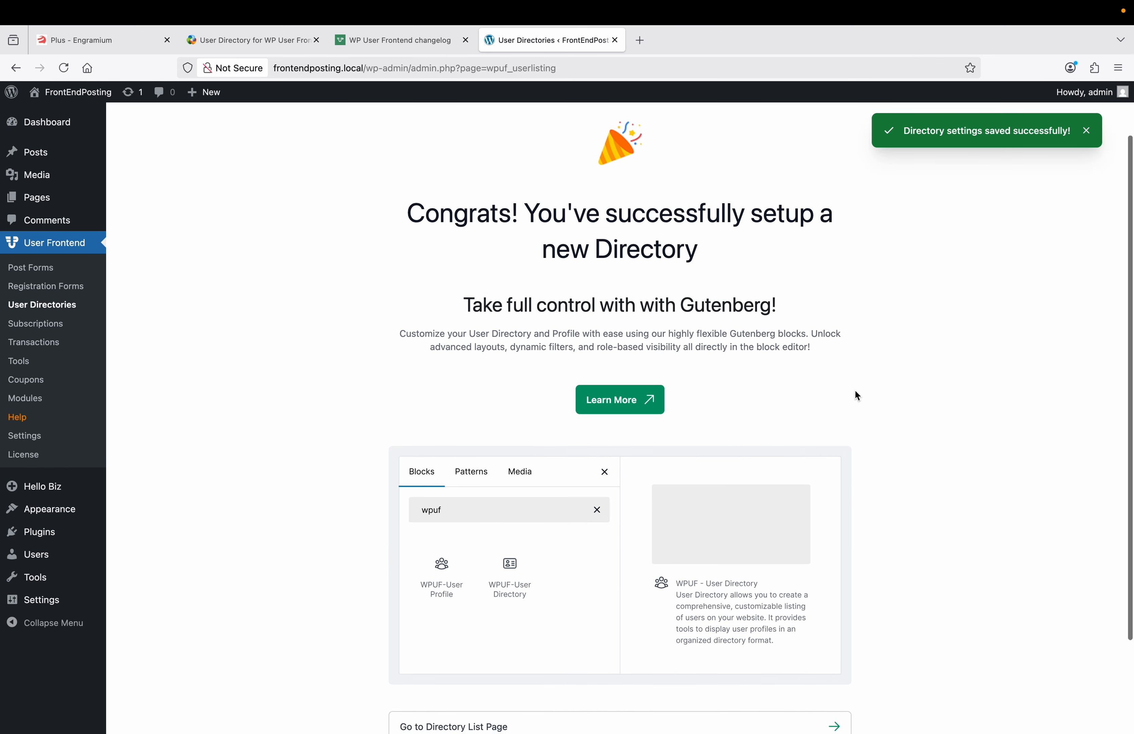
scroll(856, 392, "up", 3)
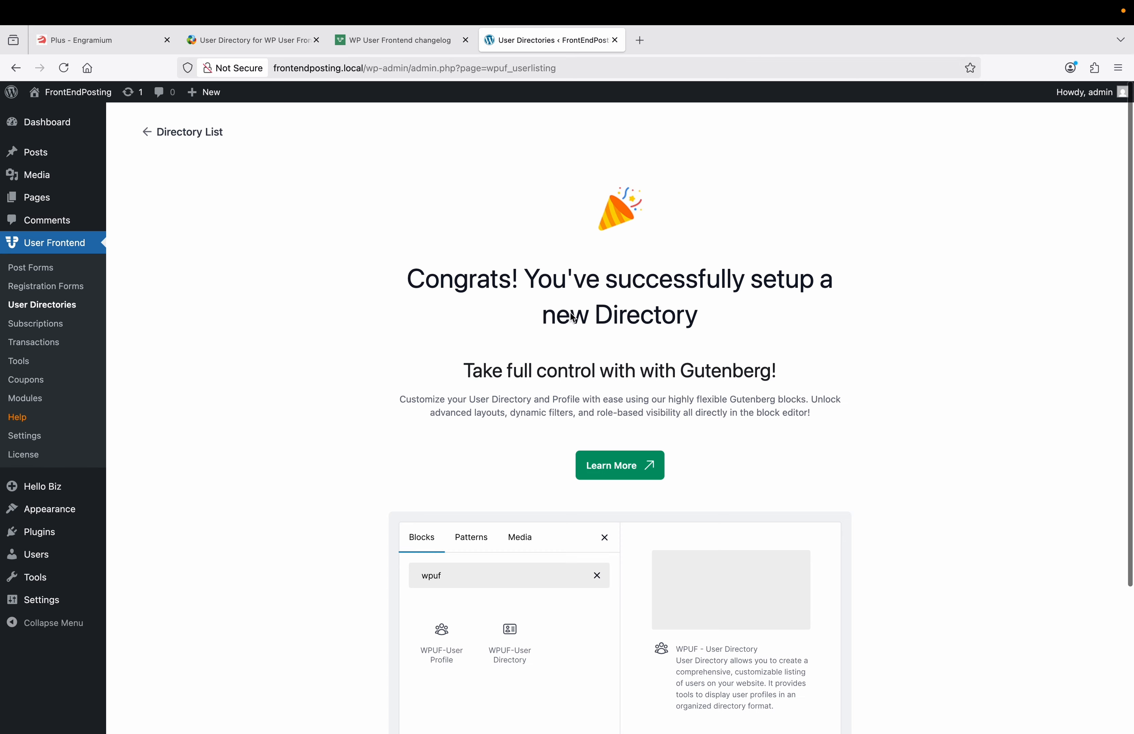
scroll(389, 282, "down", 7)
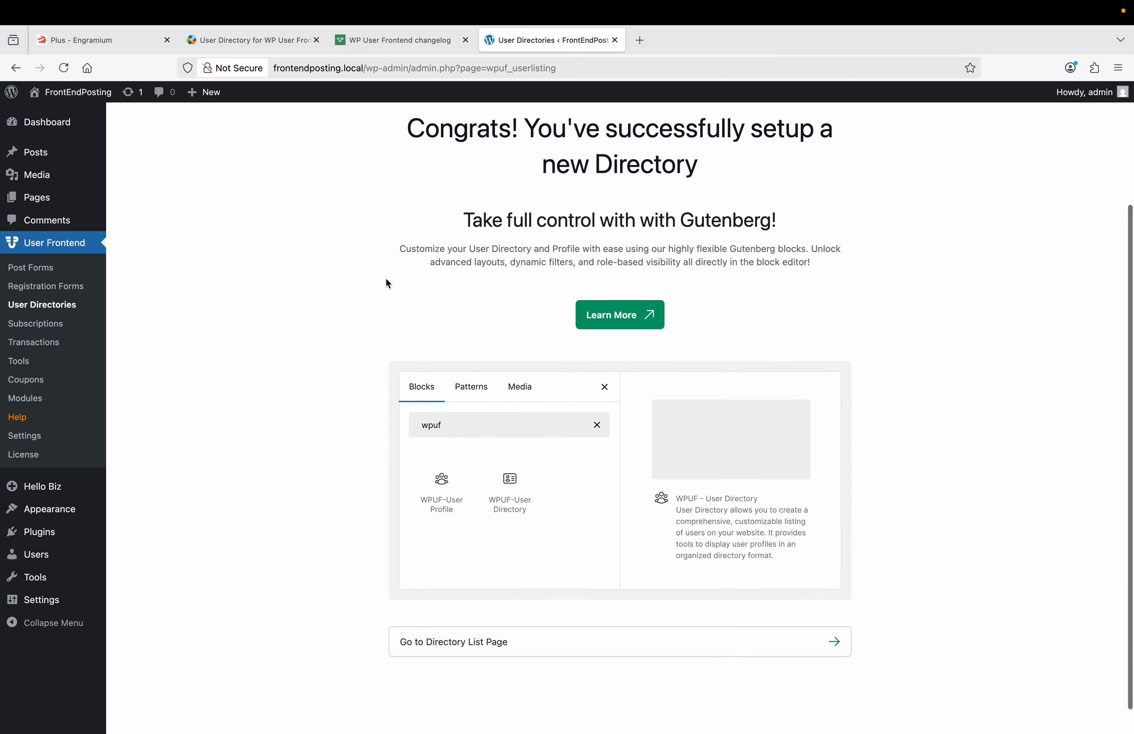
left_click(69, 312)
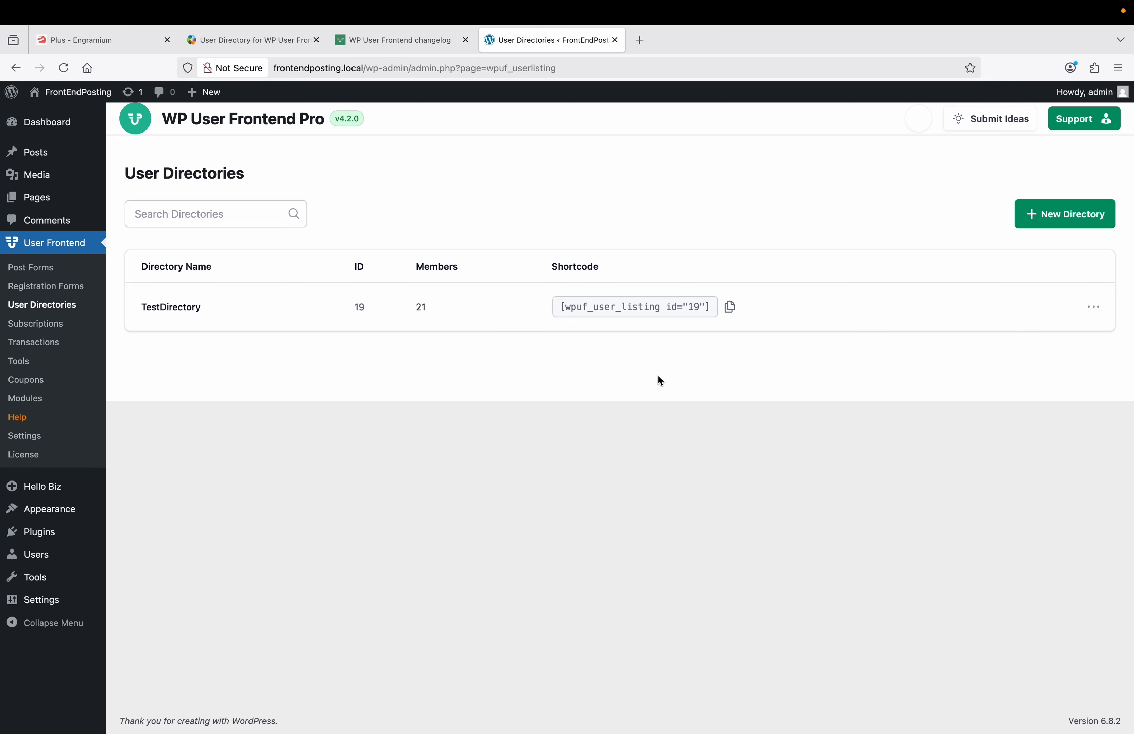
Step: Copy the TestDirectory shortcode [wpuf_user_listing id="19"]
left_click(731, 307)
left_click(648, 305)
right_click(649, 306)
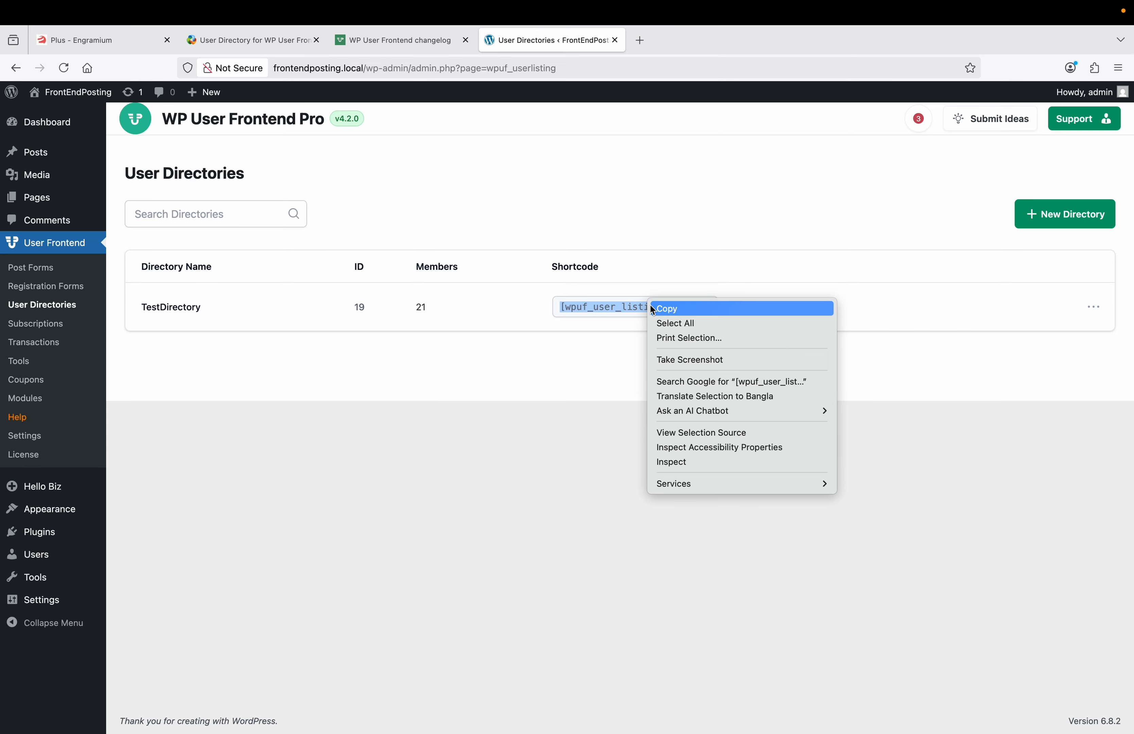
left_click(667, 310)
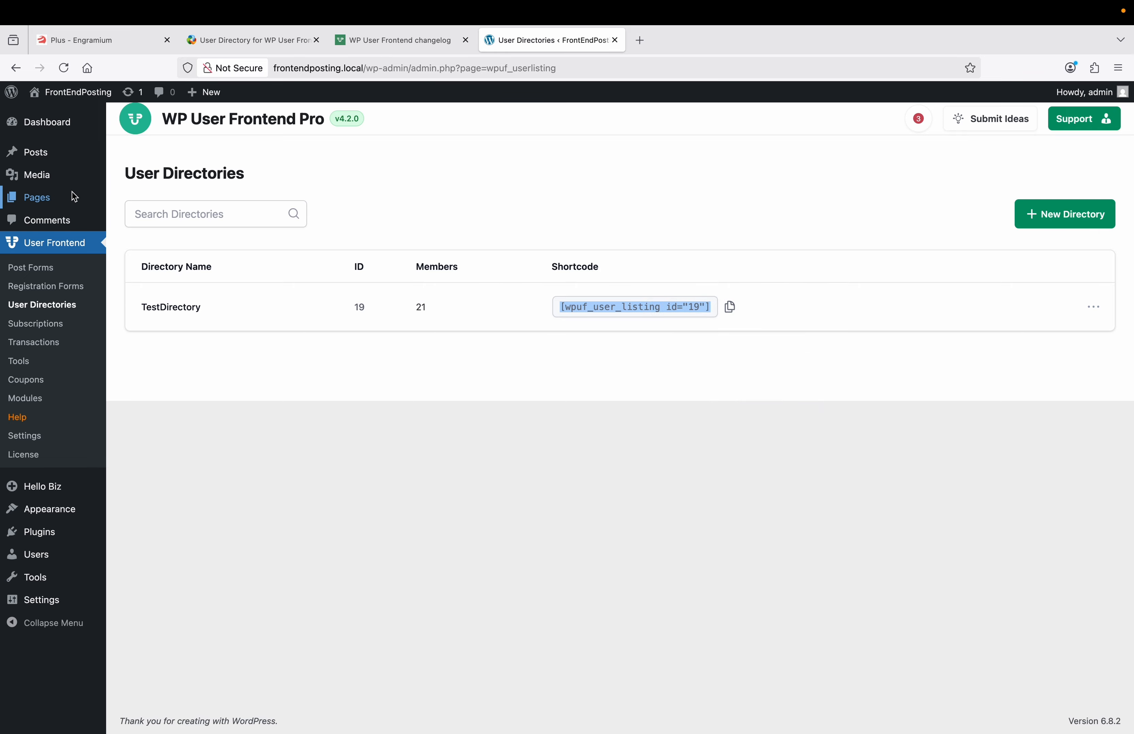
Step: Open Pages > Add Page in a new tab and switch to the blank page editor
mouse_move(76, 196)
right_click(150, 220)
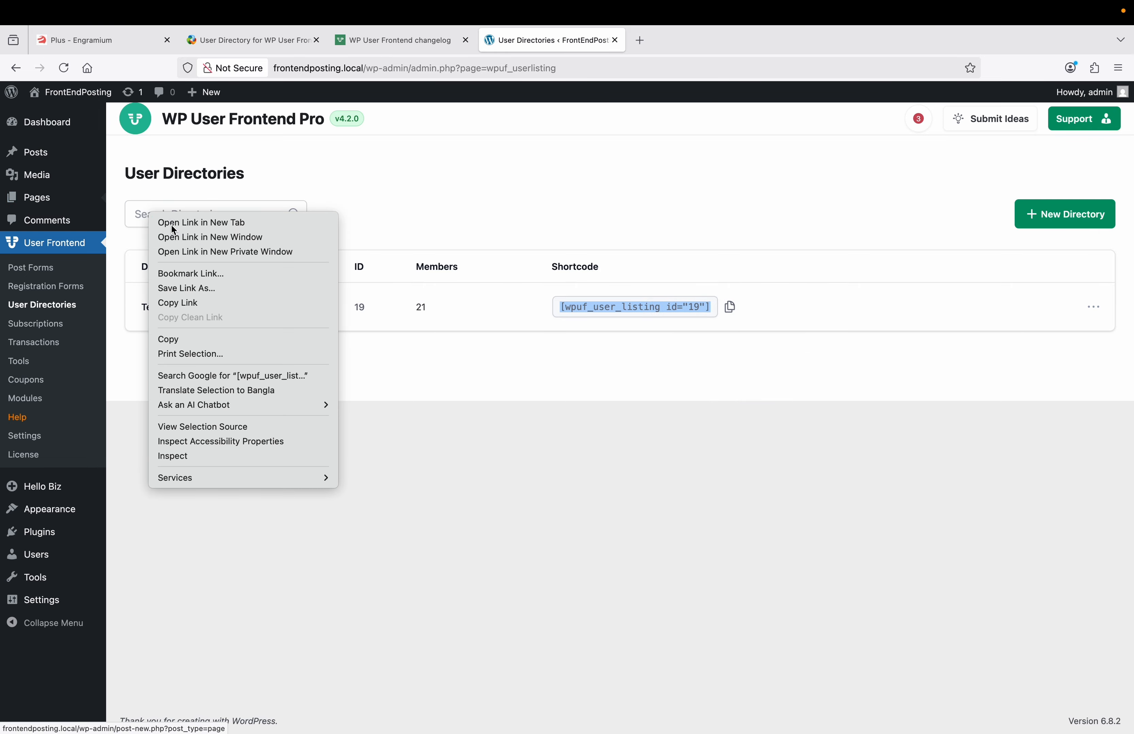
left_click(181, 223)
left_click(672, 44)
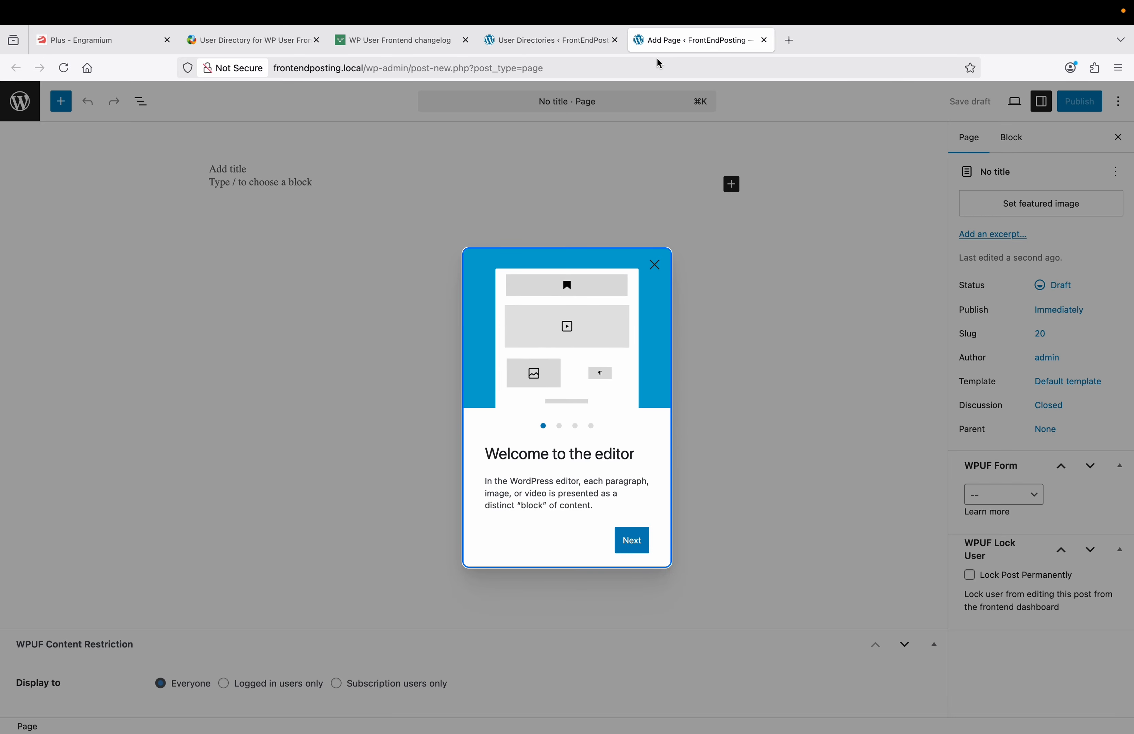
Step: Title the page 'This is our Directory' and add a Shortcode block holding the pasted user listing shortcode
left_click(653, 264)
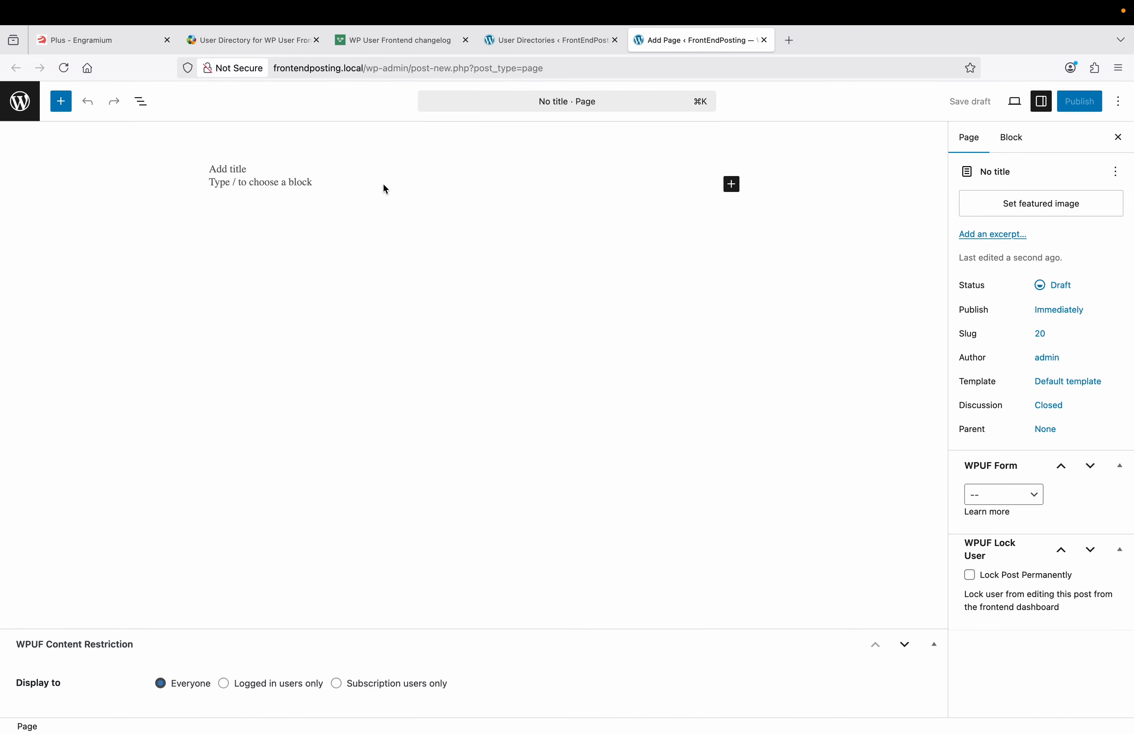
type("This is ")
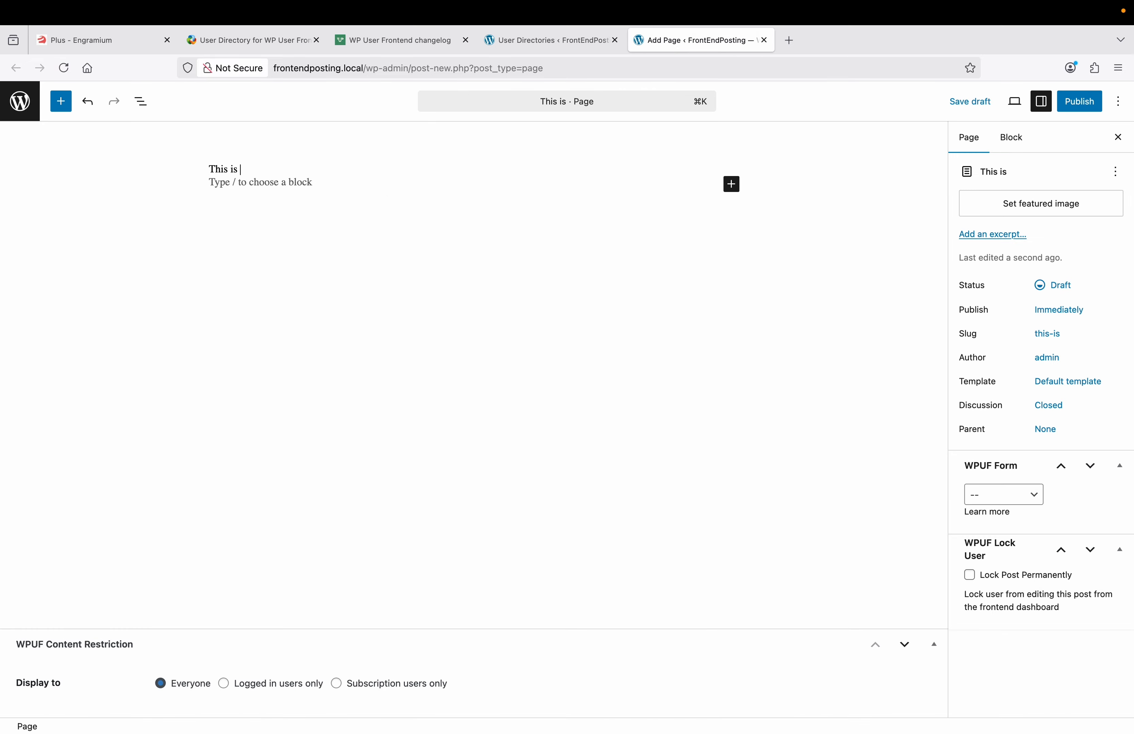
type("our Directory")
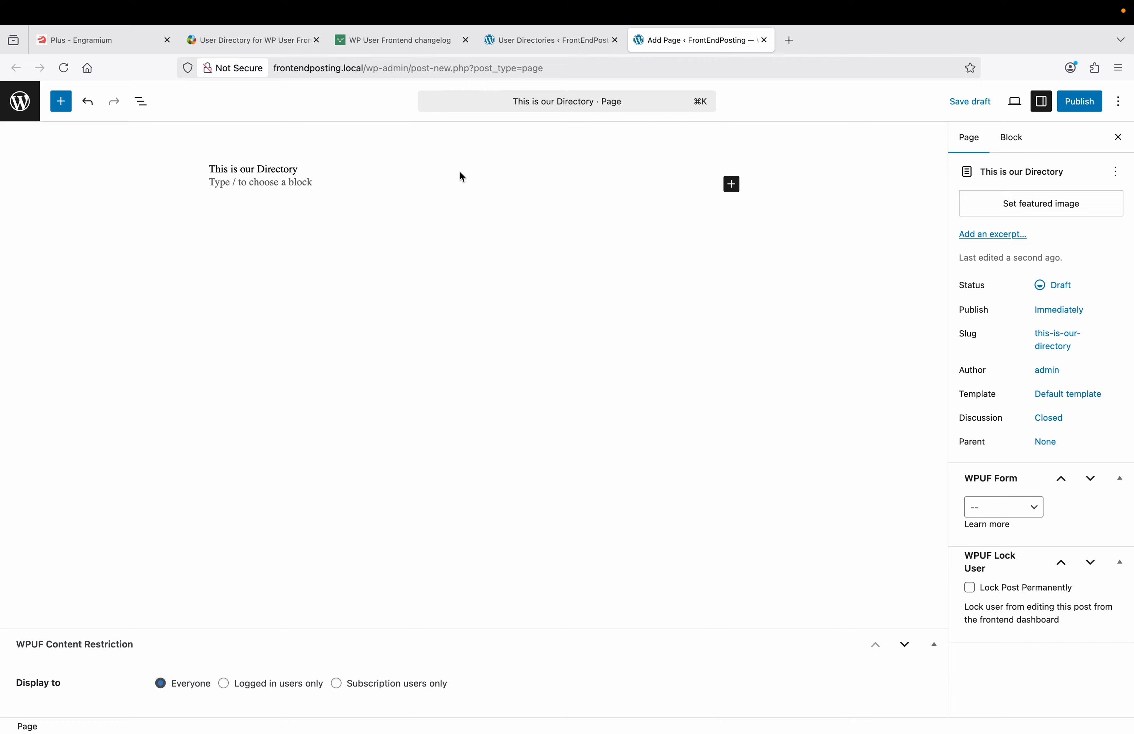
left_click(353, 184)
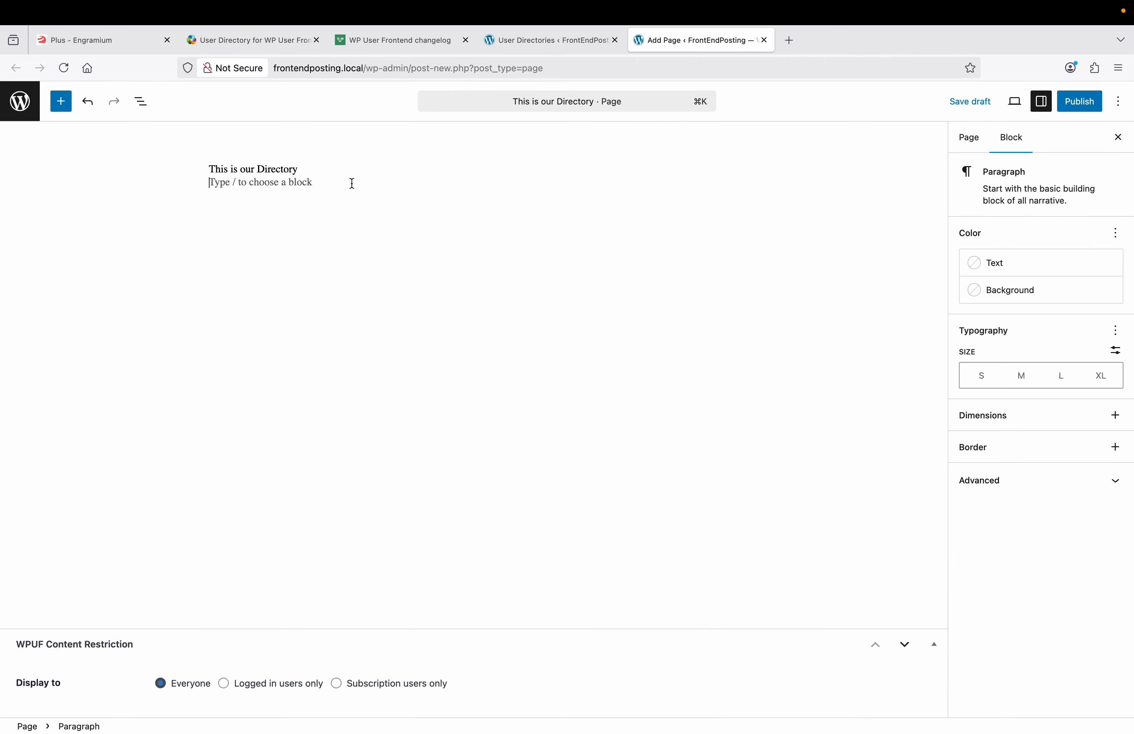
left_click(731, 185)
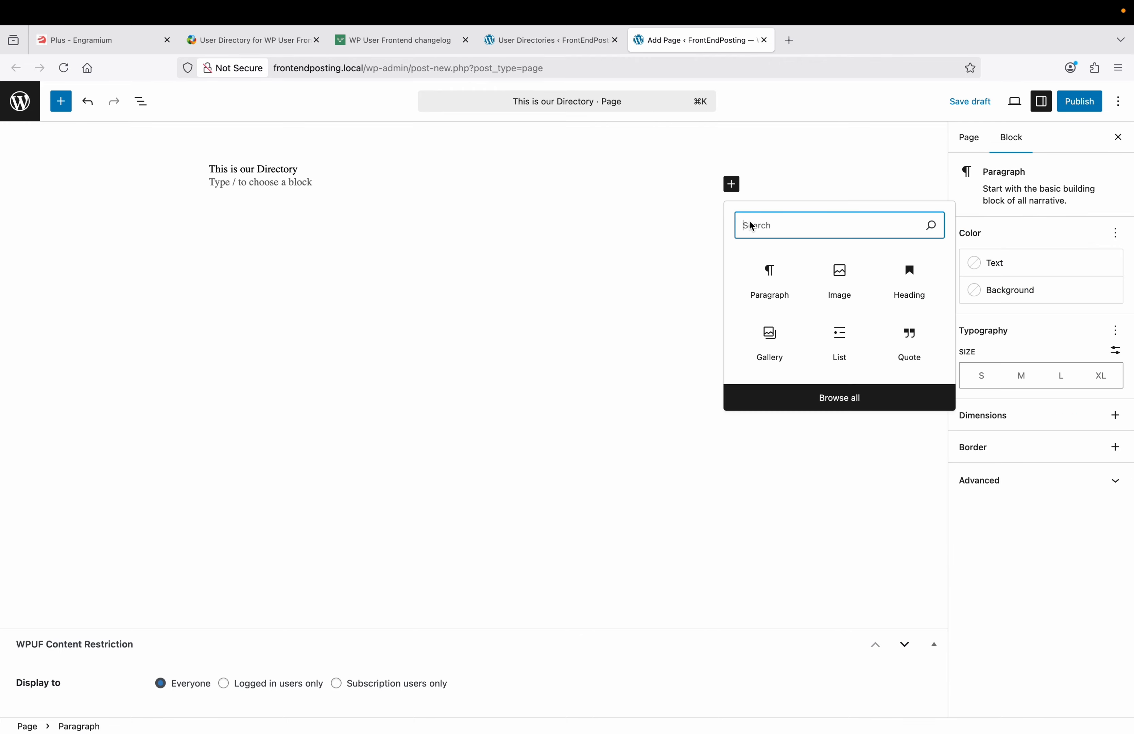
type("sho")
left_click(769, 279)
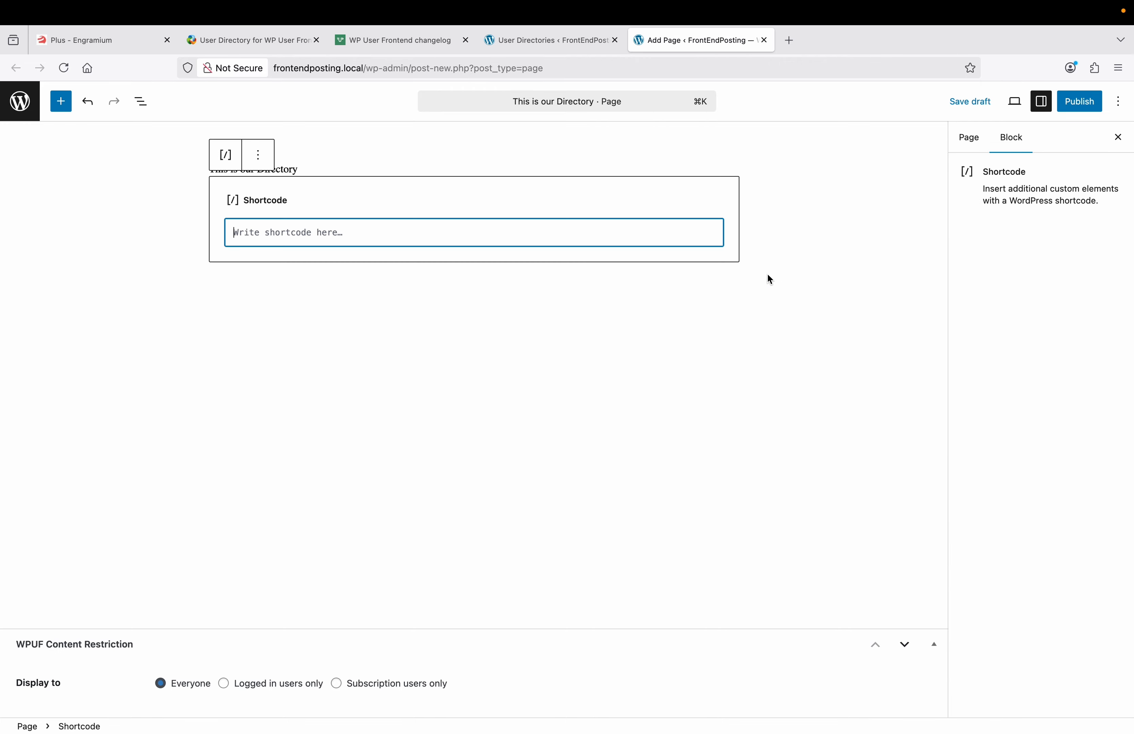
right_click(426, 230)
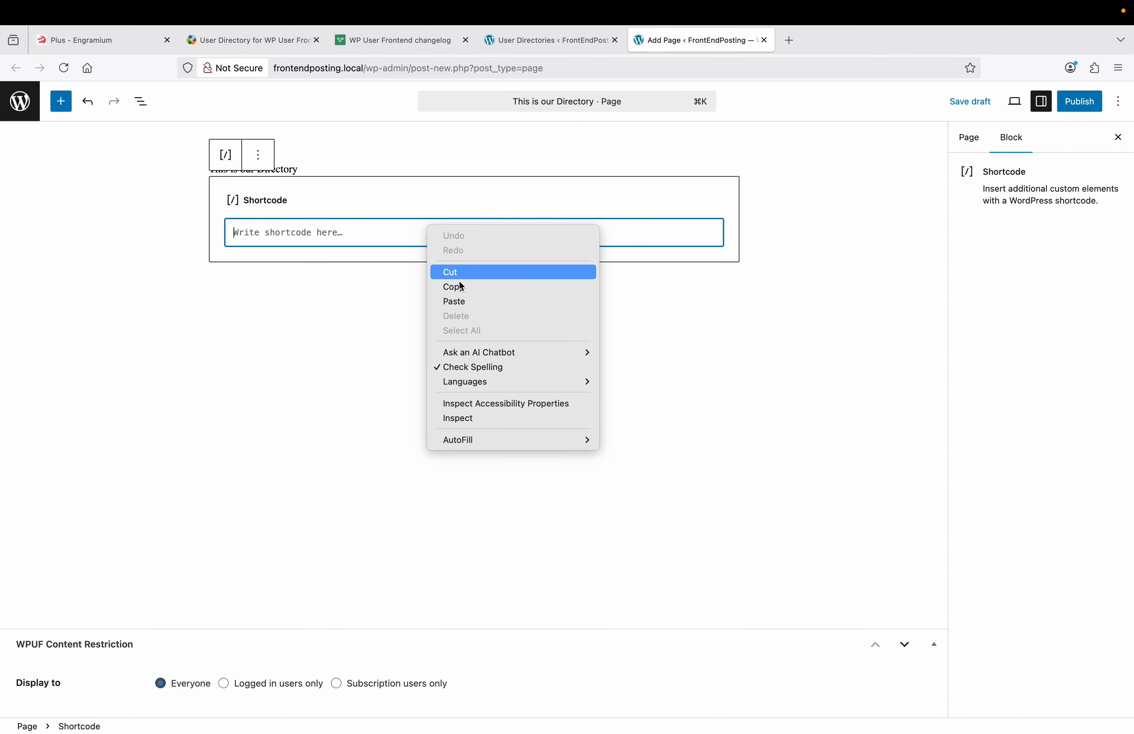
left_click(464, 299)
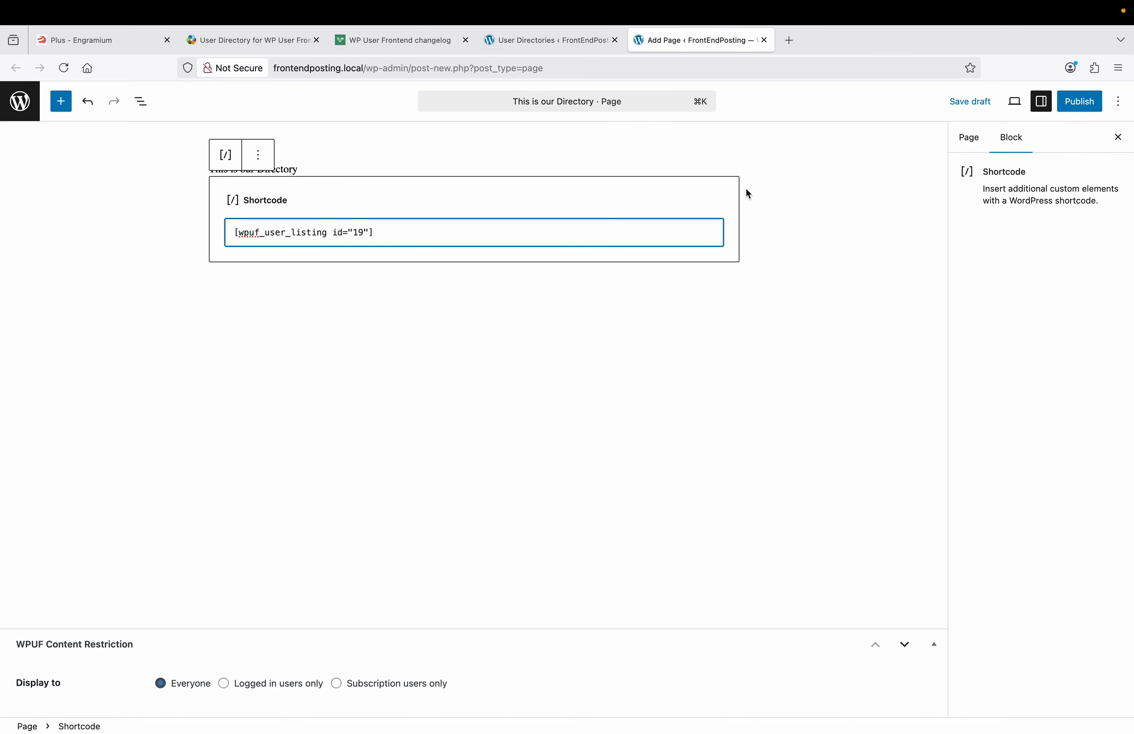
Step: Publish the page and view the live directory grid in a new tab
left_click(1079, 101)
left_click(1087, 104)
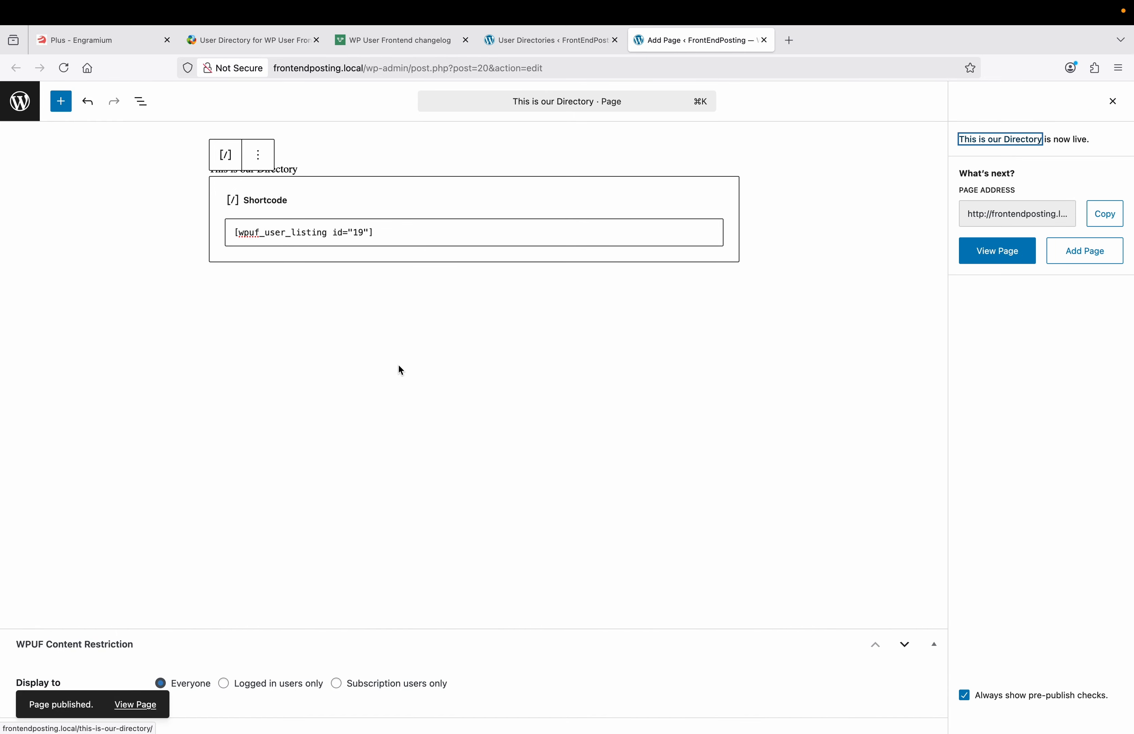
right_click(142, 708)
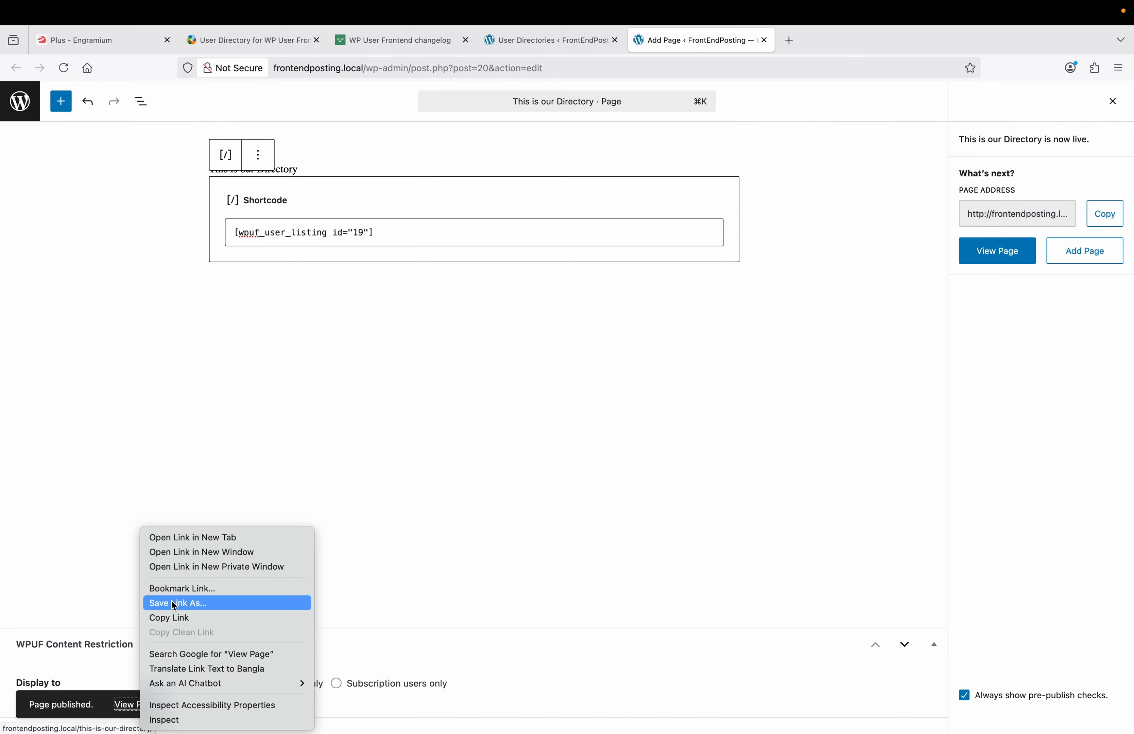
left_click(207, 537)
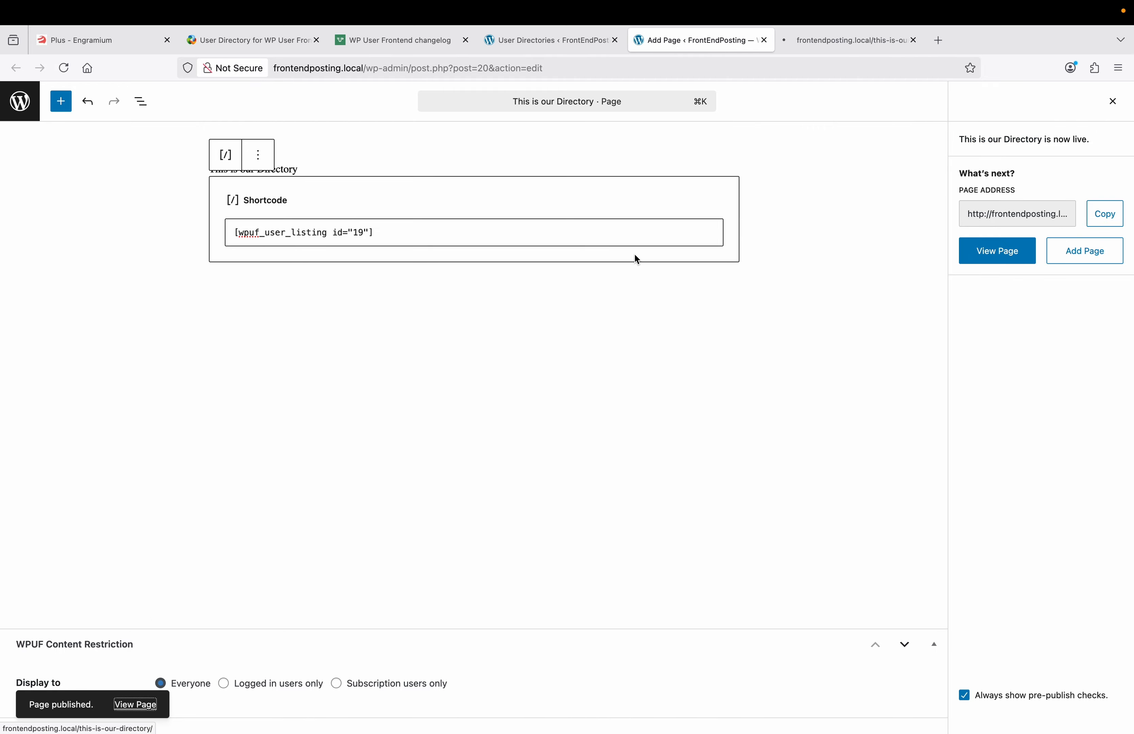
left_click(854, 39)
scroll(182, 344, "down", 3)
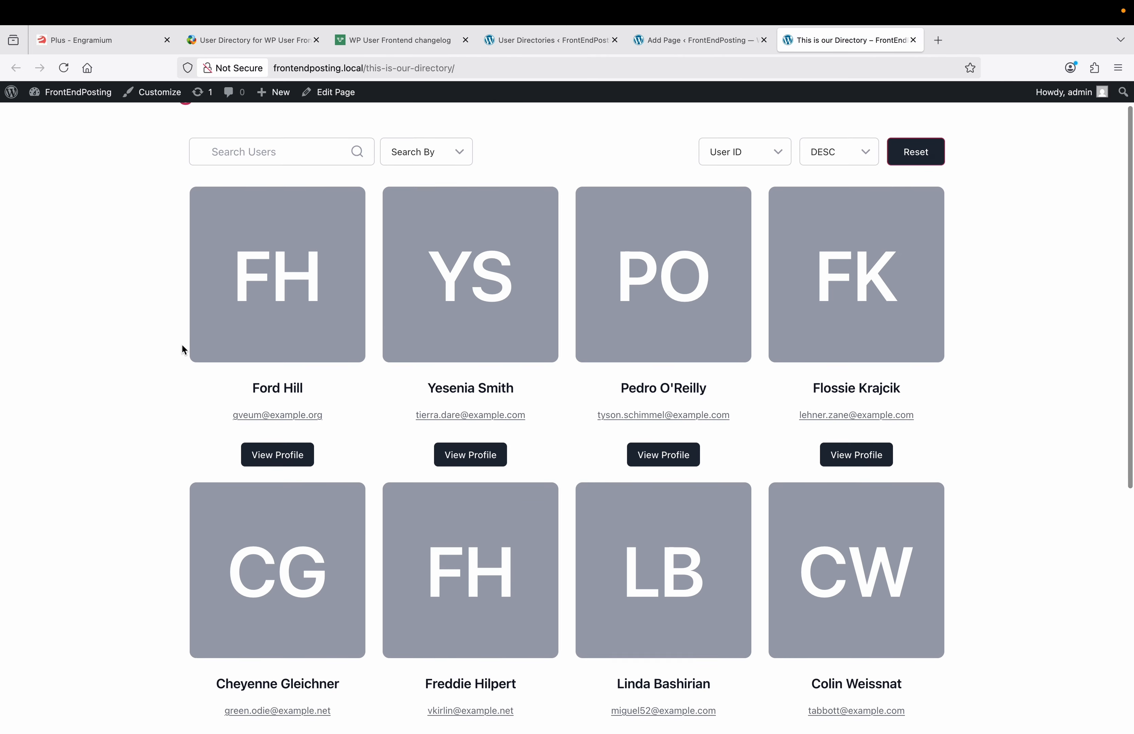
scroll(182, 344, "up", 3)
scroll(182, 344, "down", 8)
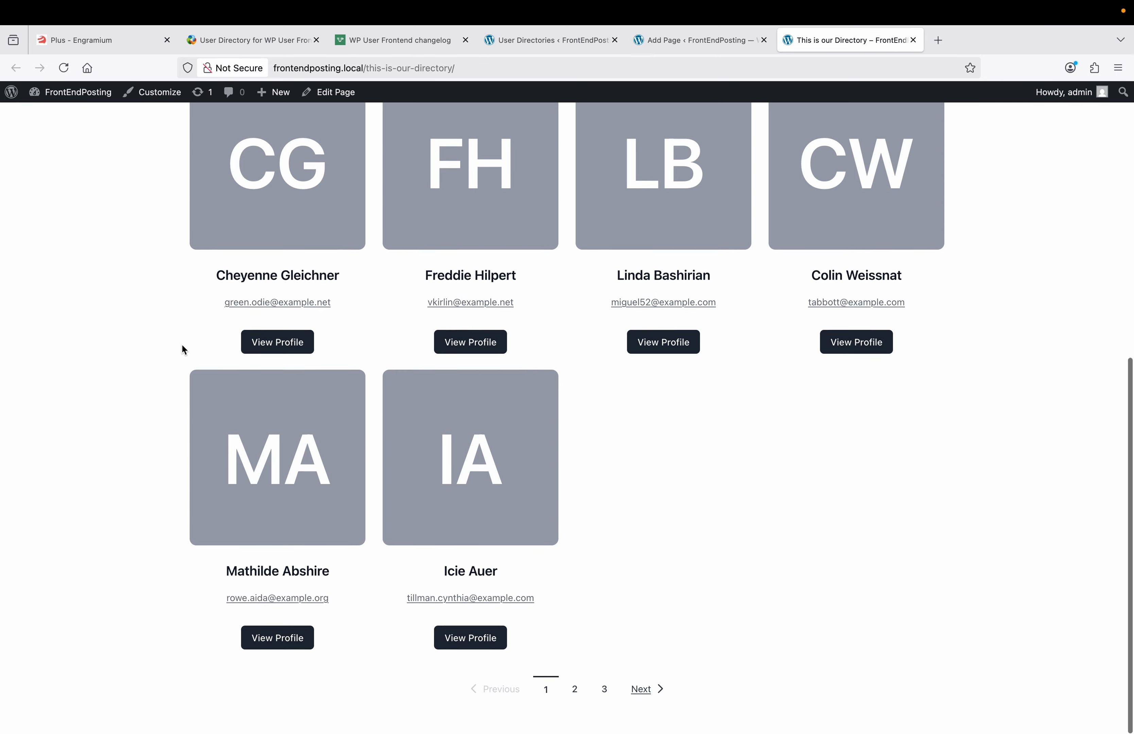
scroll(181, 344, "up", 8)
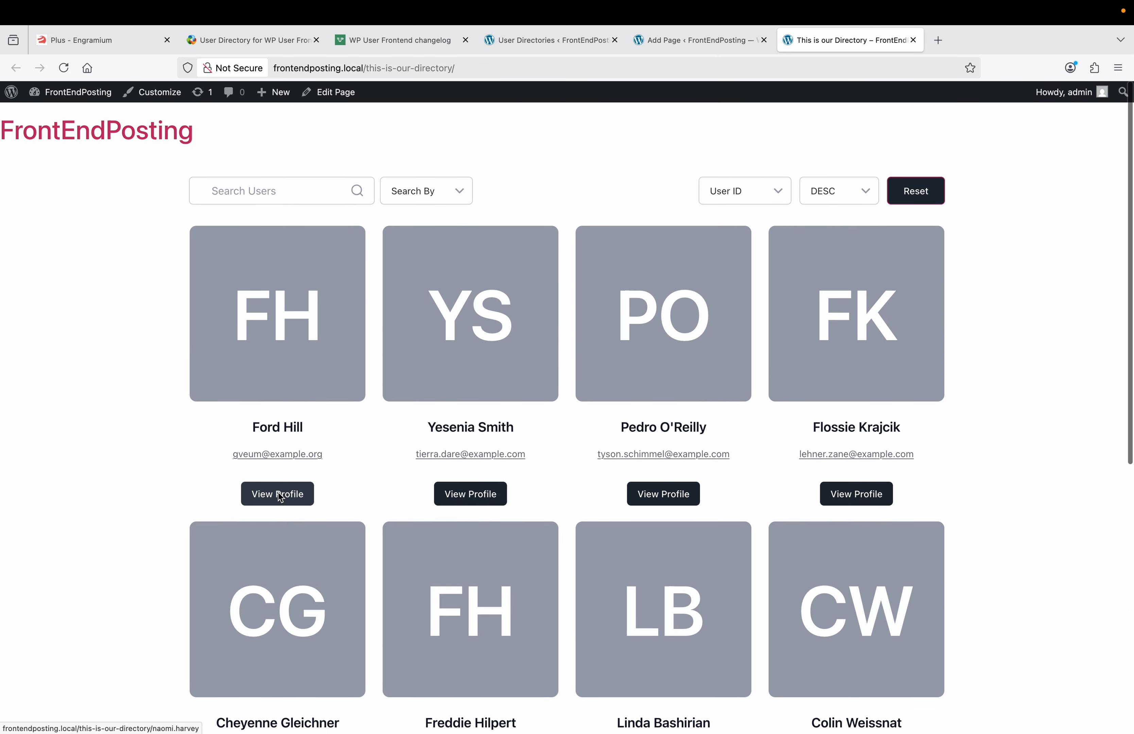
Step: View the first member's profile, check its Comments and About tabs, then return to the editor
left_click(278, 496)
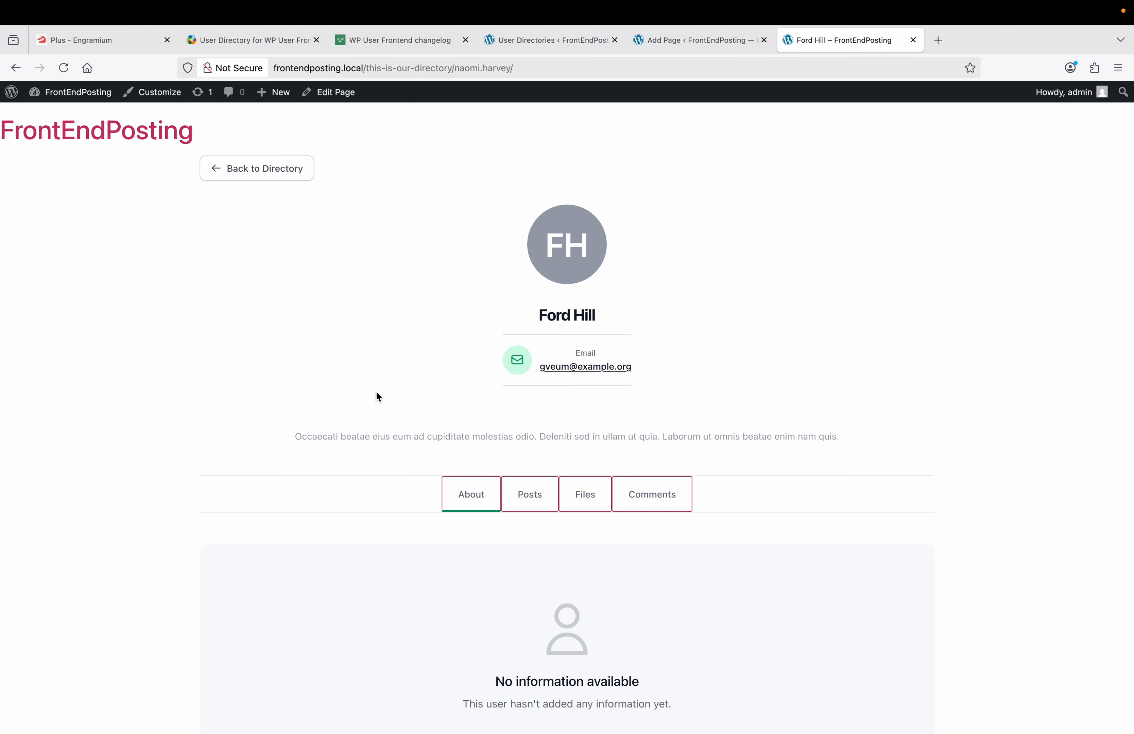
scroll(354, 379, "down", 3)
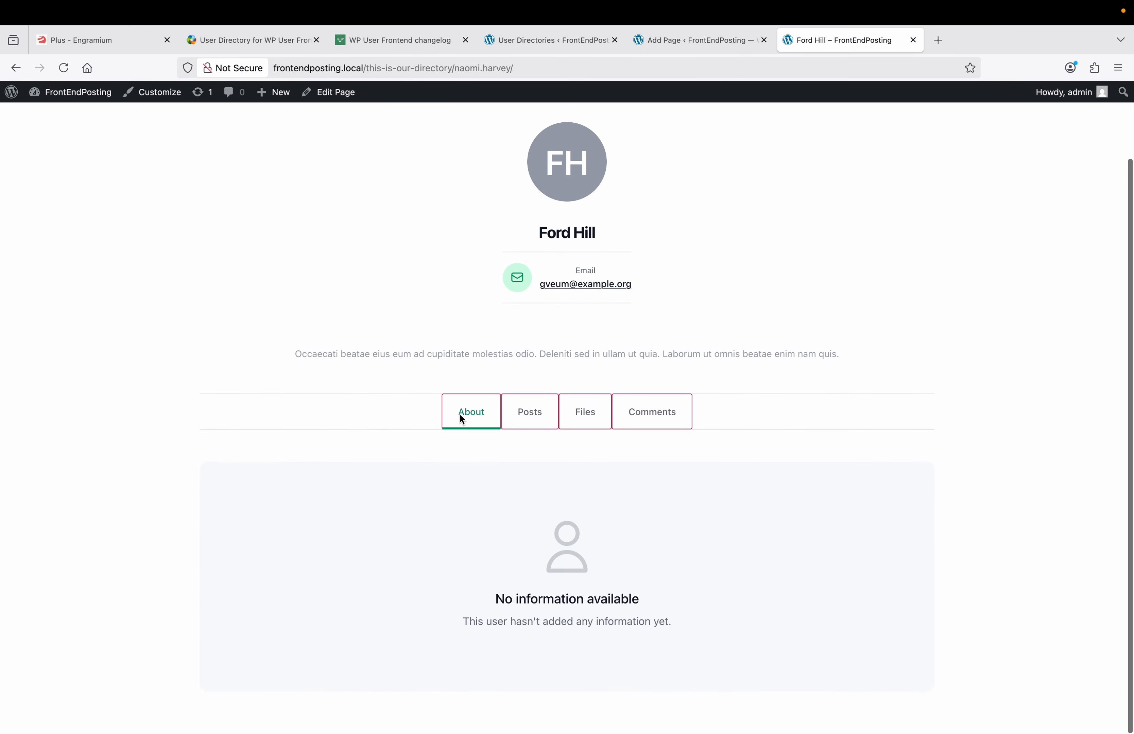
left_click(659, 416)
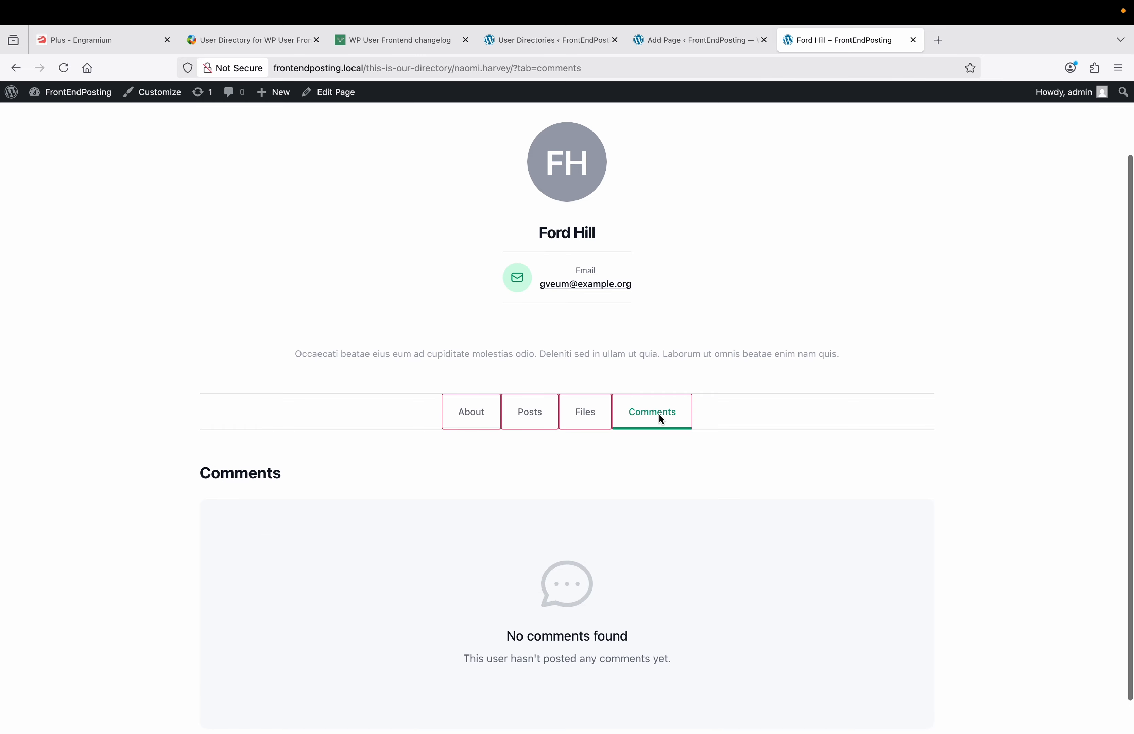
left_click(453, 413)
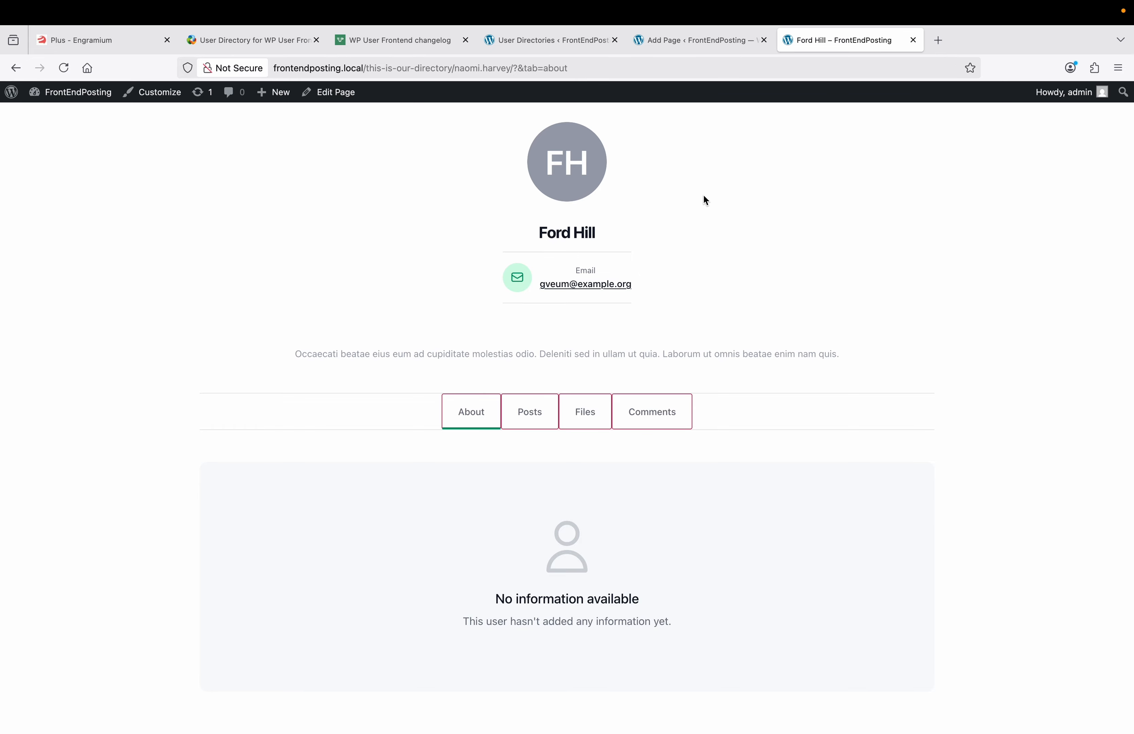
left_click(682, 47)
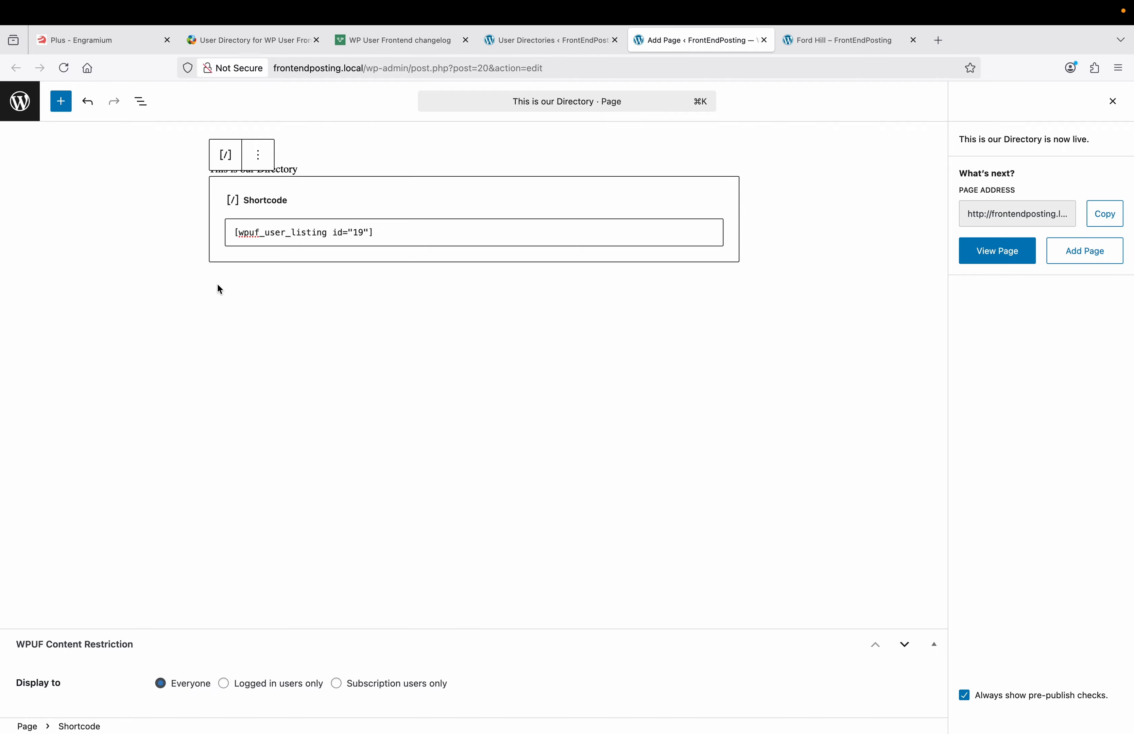
Step: Start a new page titled 'Gutenberg WPUF Block'
left_click(19, 101)
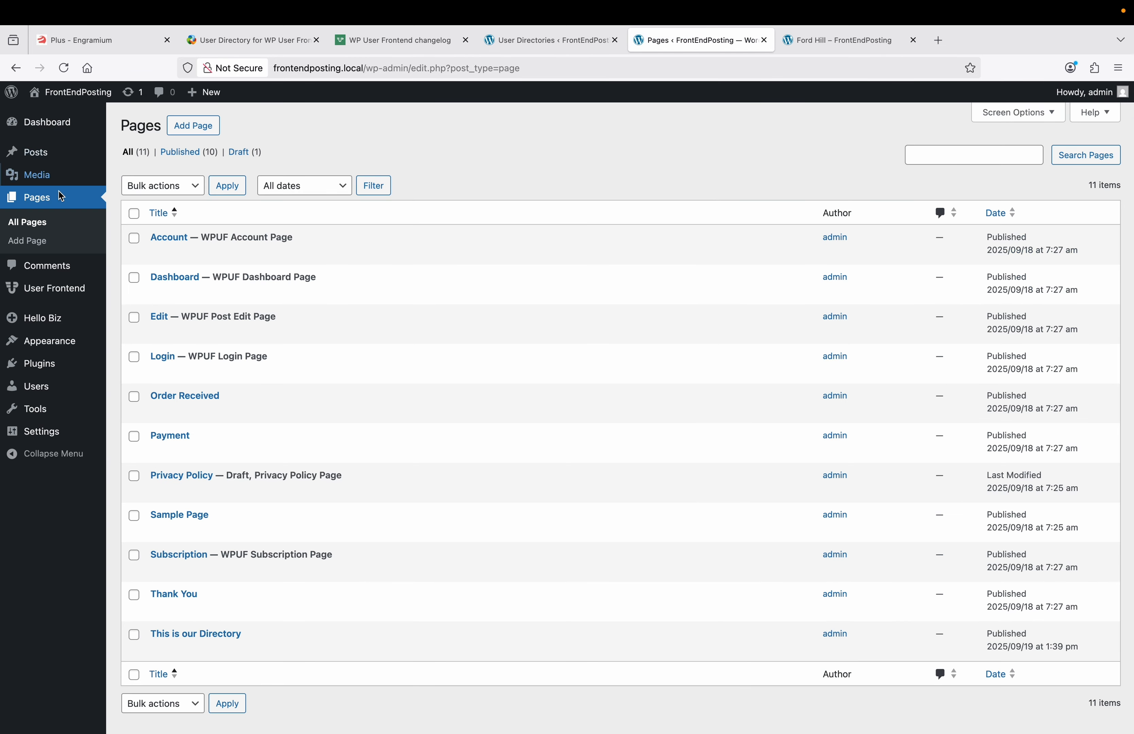
left_click(38, 242)
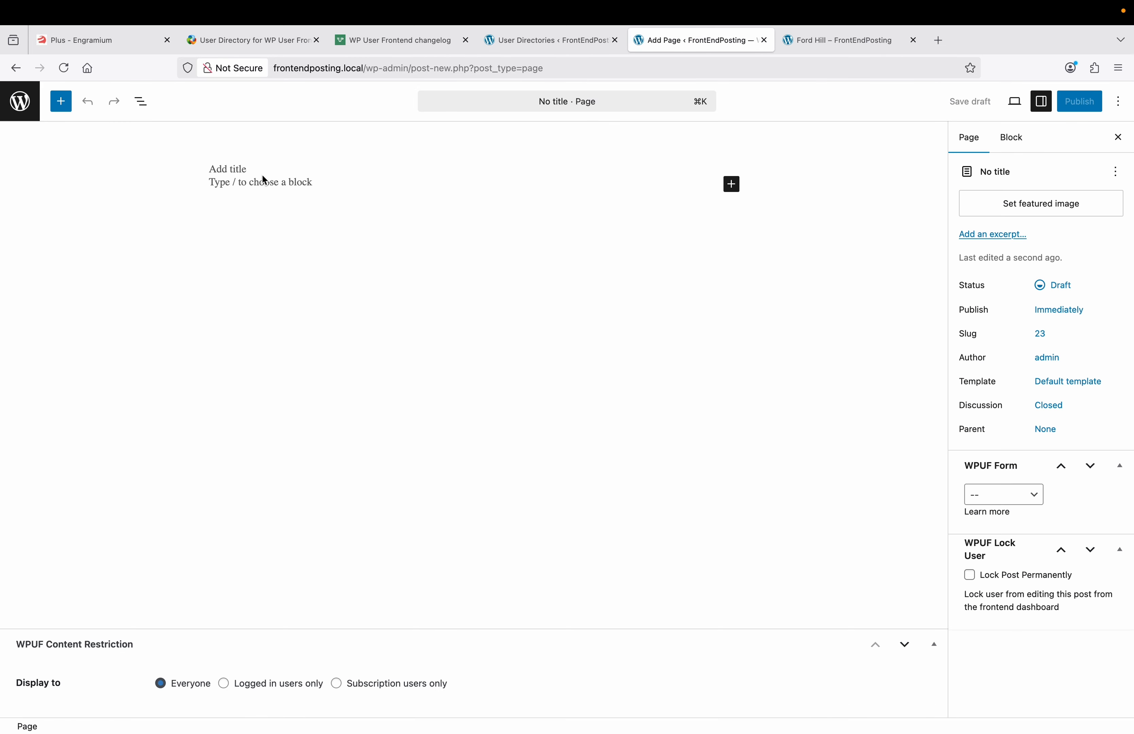
type("Gu")
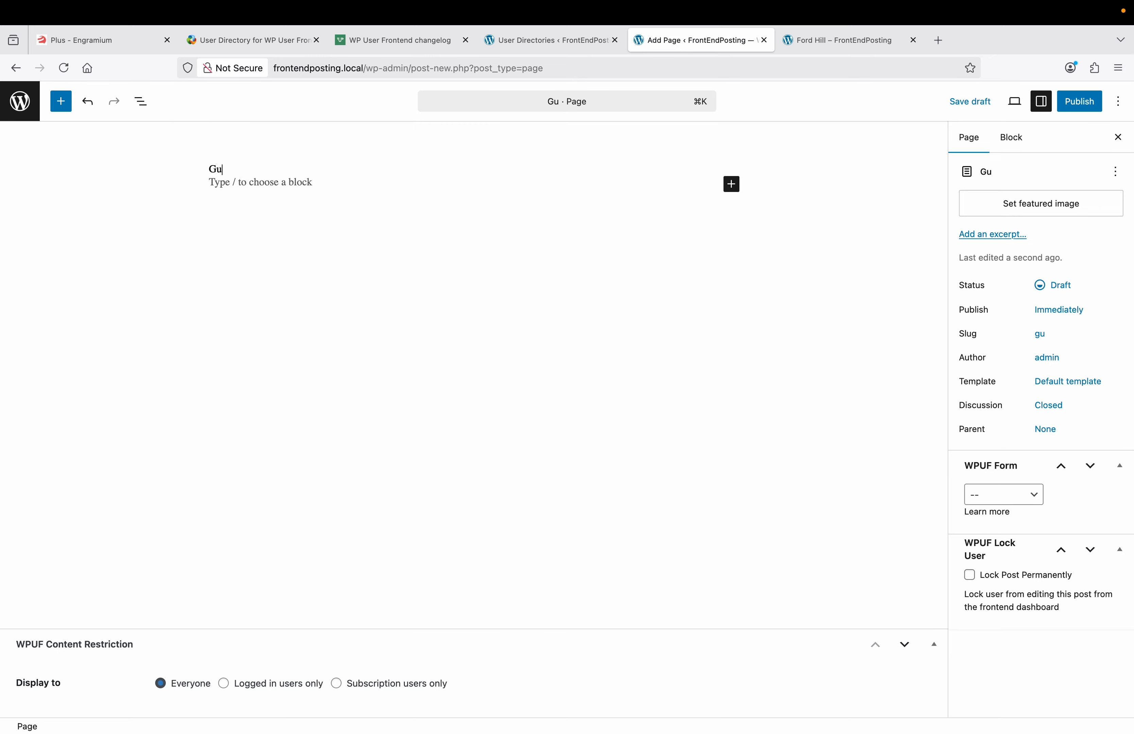
type("tenberg ")
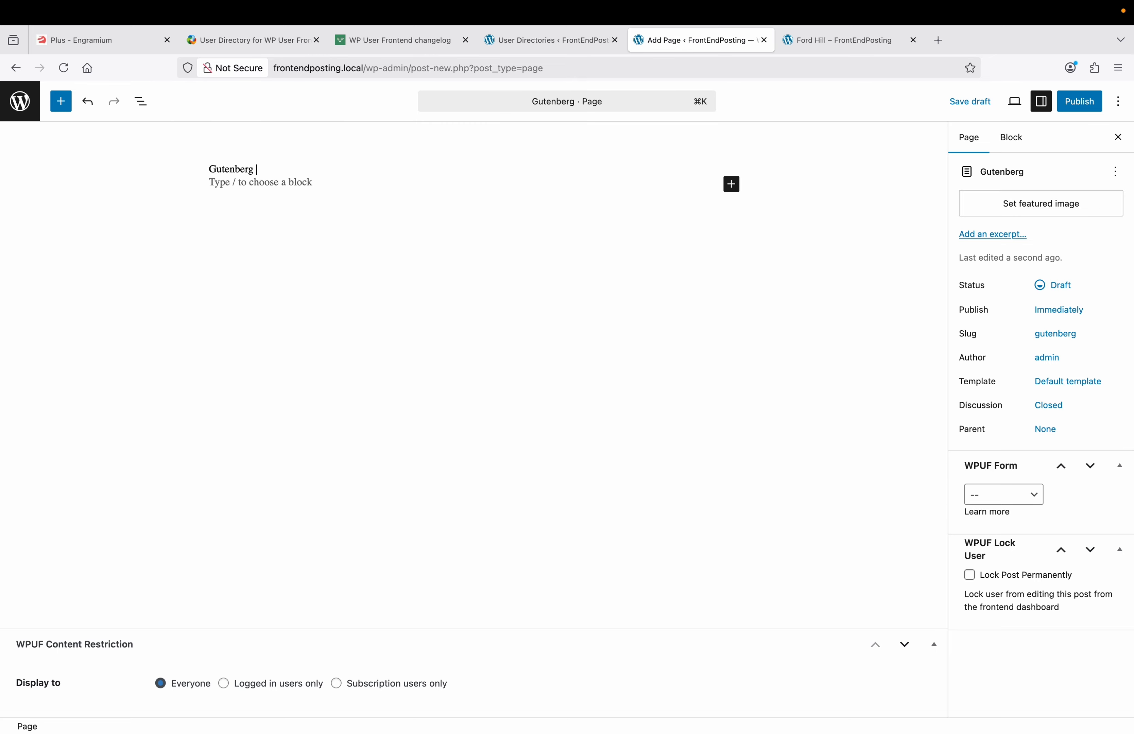
type("WPUF ")
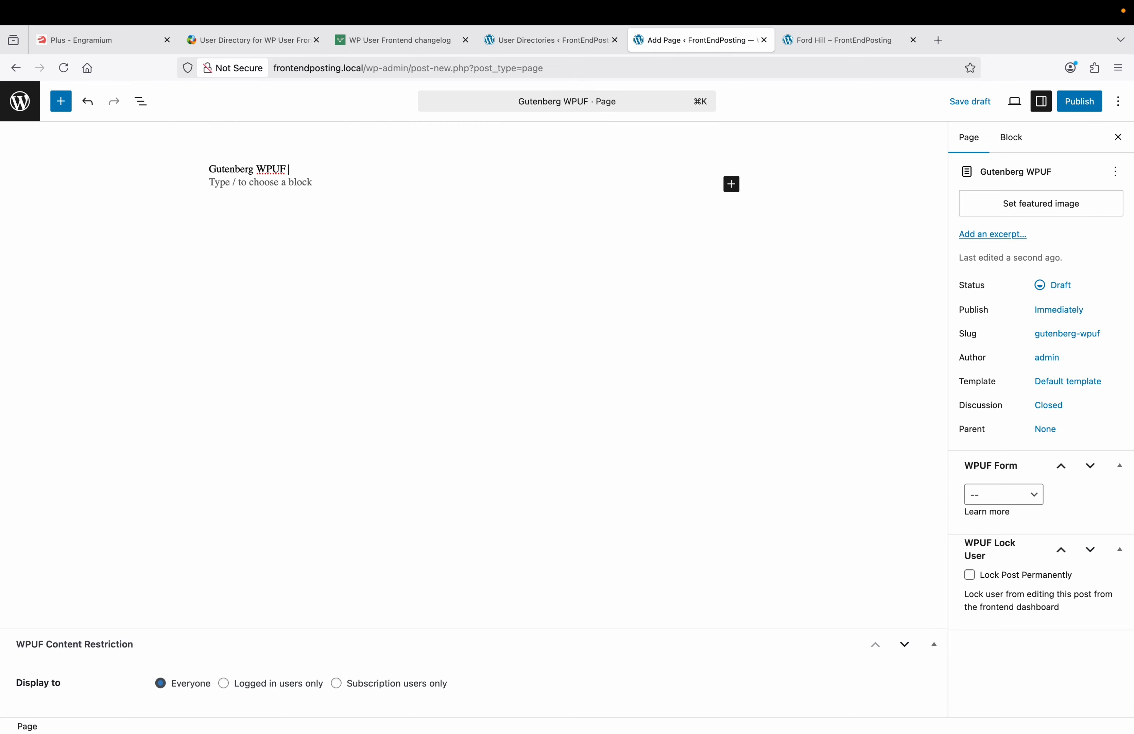
type("Block")
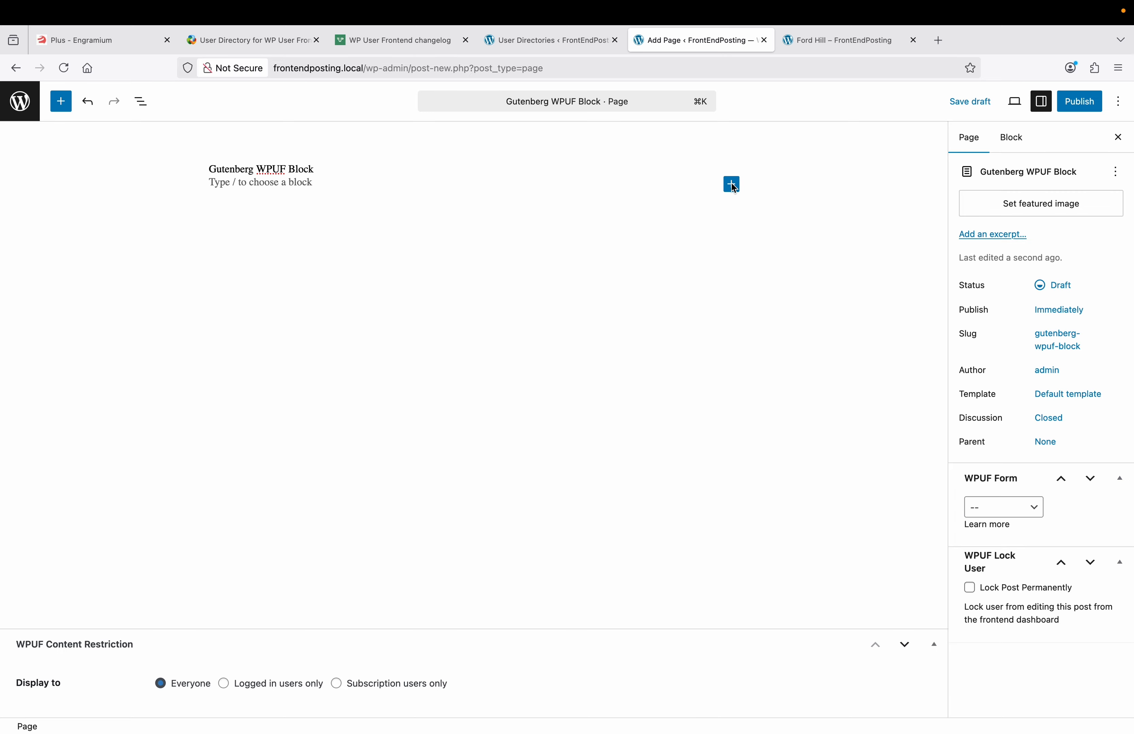
Step: Search the full block library for 'wpuf user directory'
left_click(732, 185)
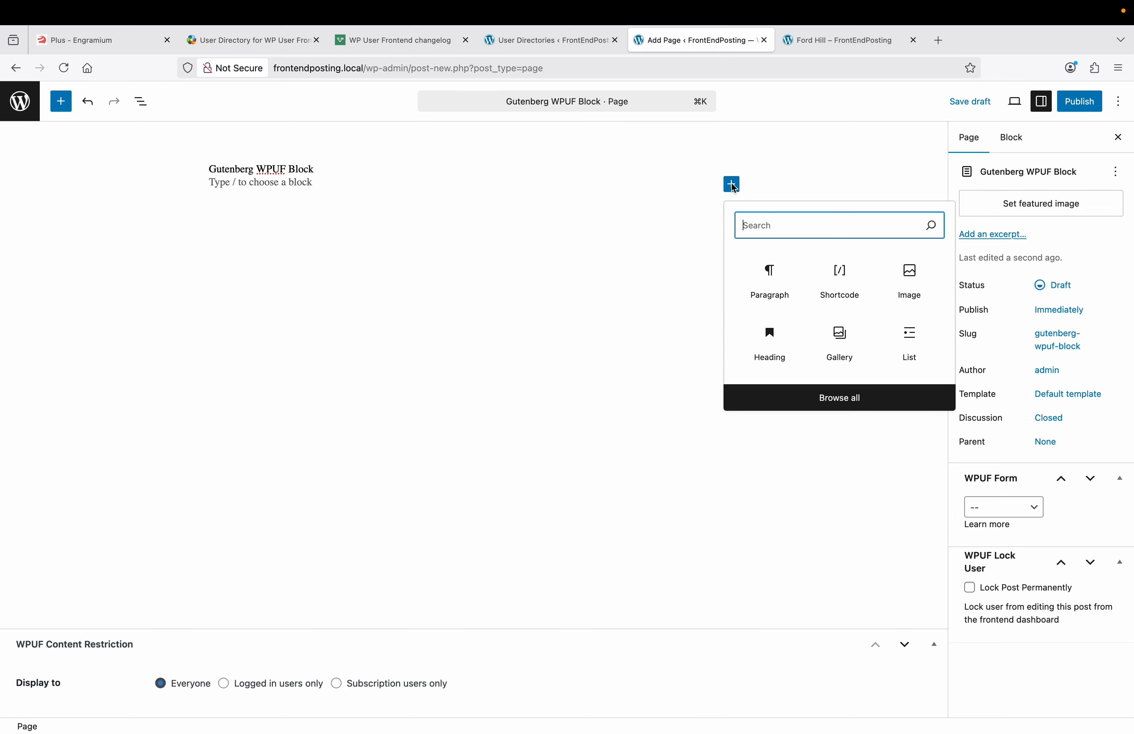
left_click(820, 401)
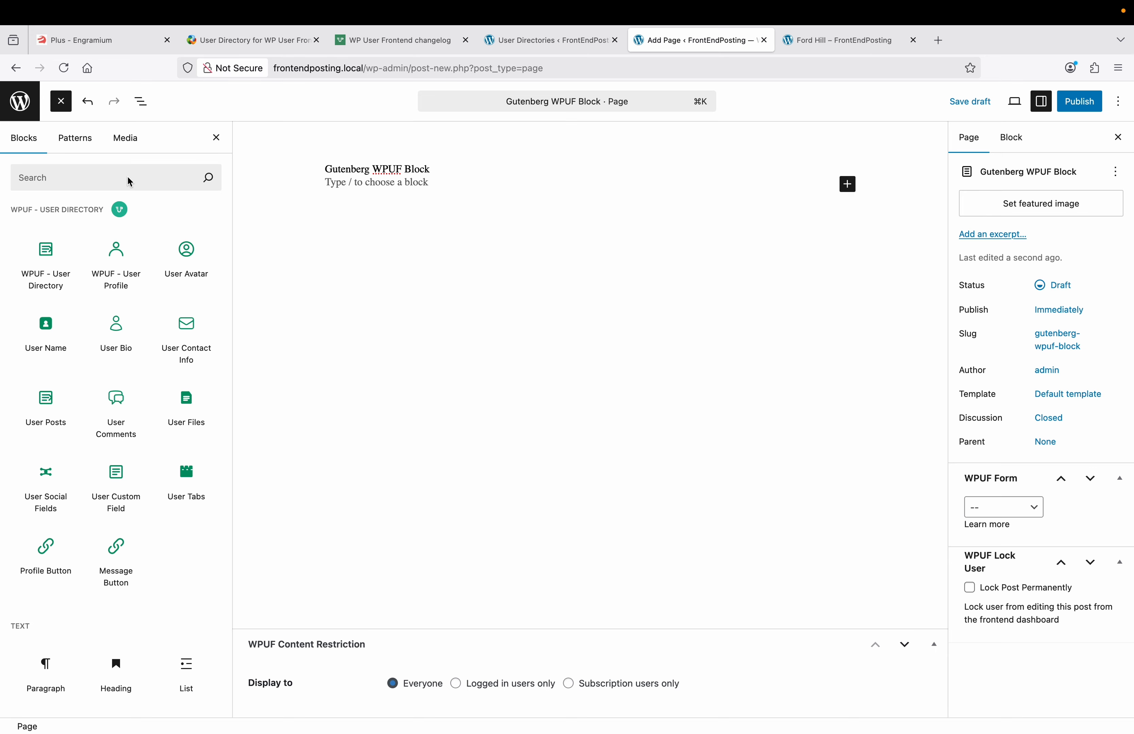
left_click(66, 176)
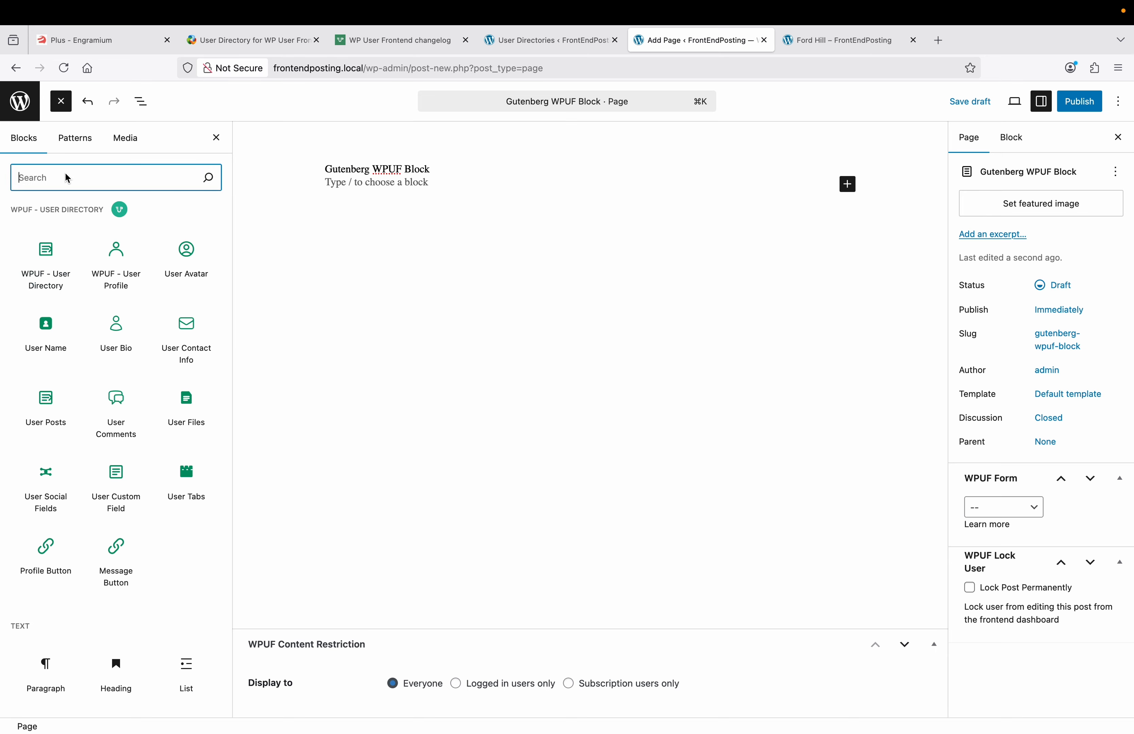
type("wpuf ")
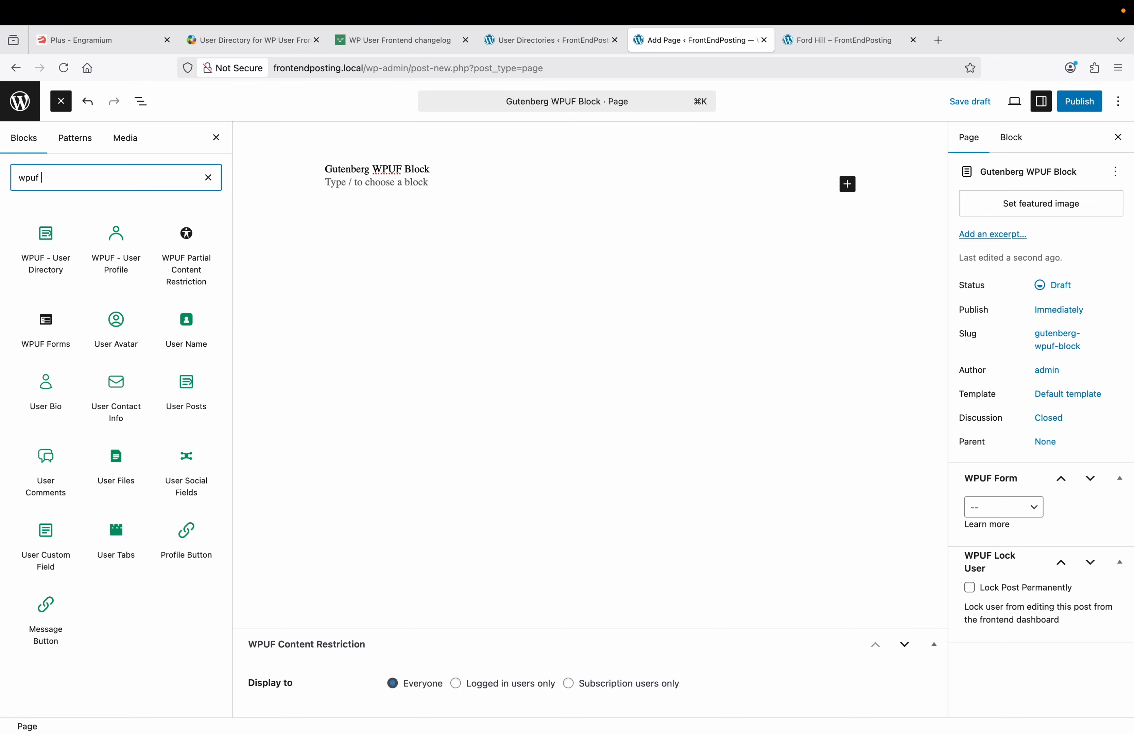
type("user d")
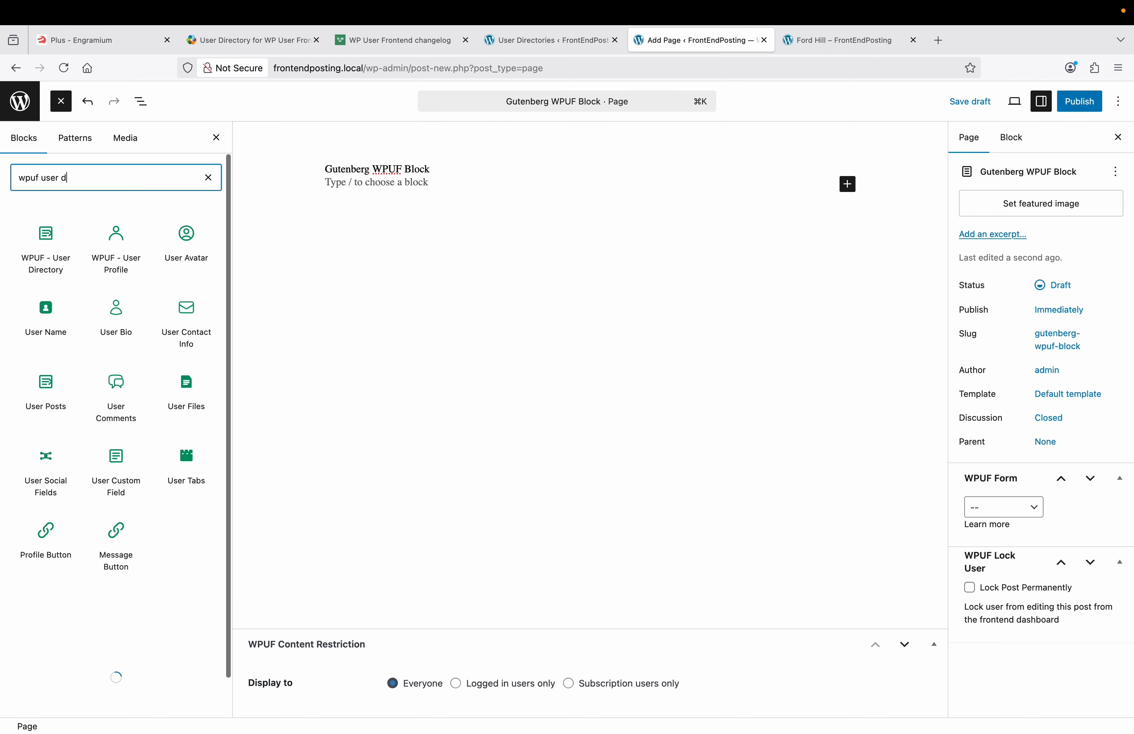
type("irectory")
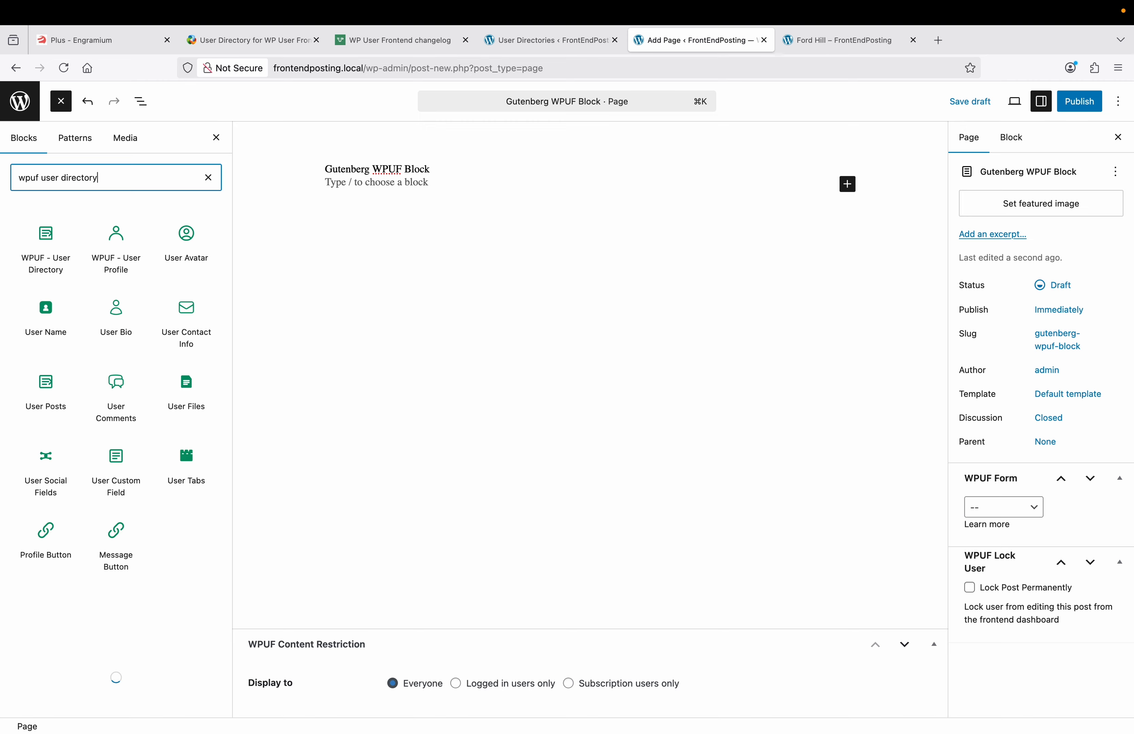
mouse_move(41, 248)
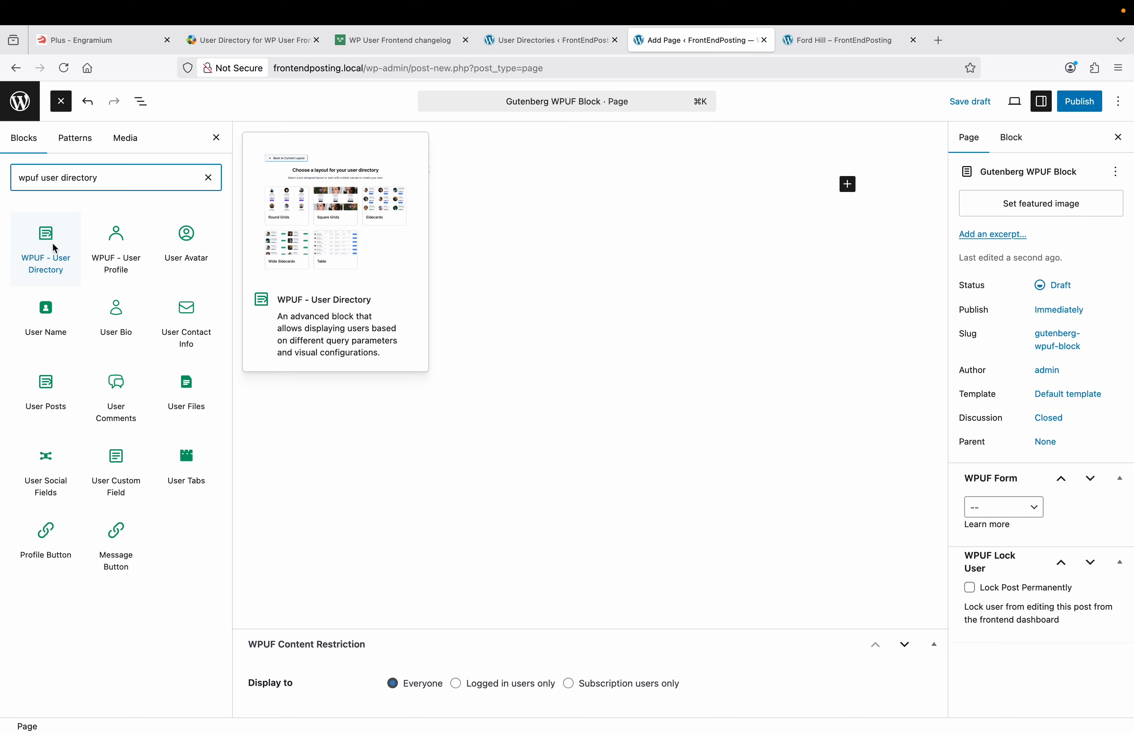
Step: Insert the WPUF - User Directory block using the Wide Sidecards layout
left_click(54, 248)
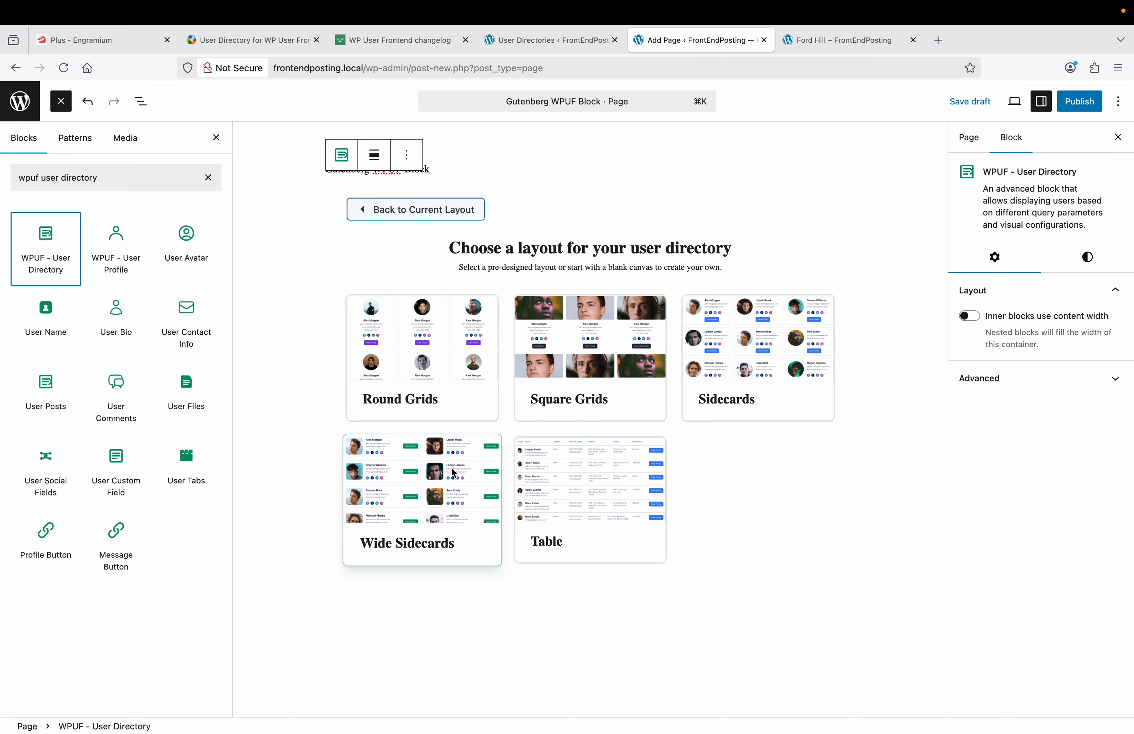
left_click(409, 497)
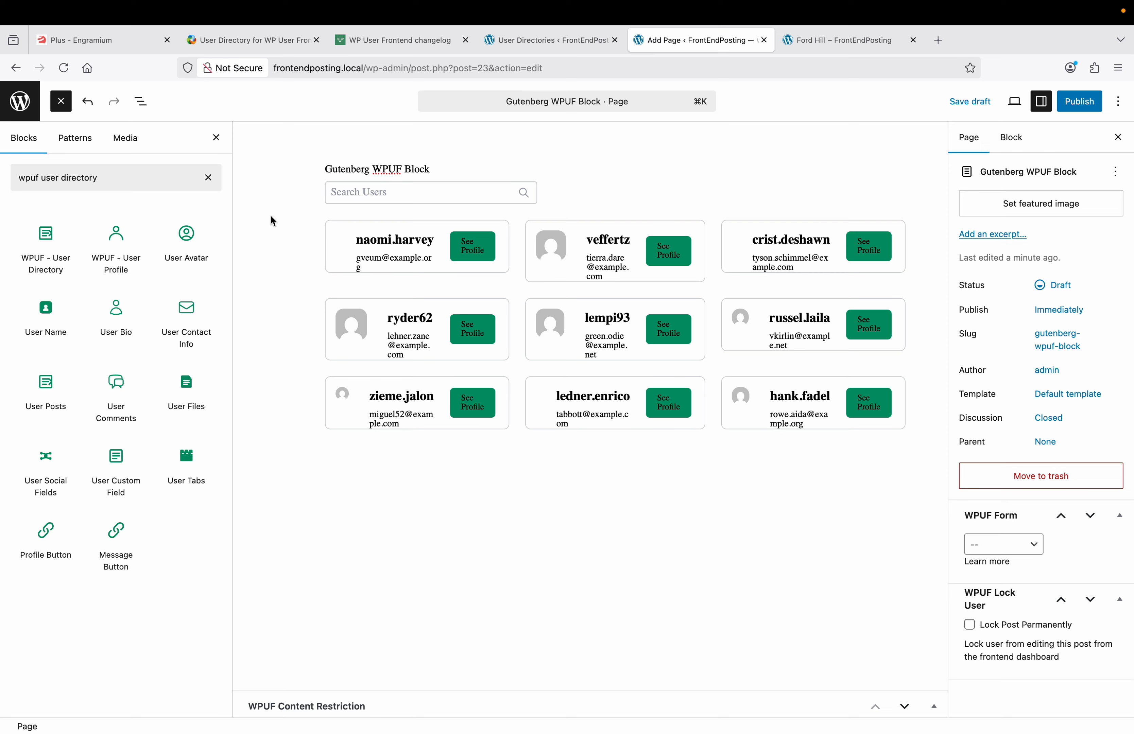
Step: In List View, expand the WPUF - User Directory block and its User Directory Item
left_click(218, 138)
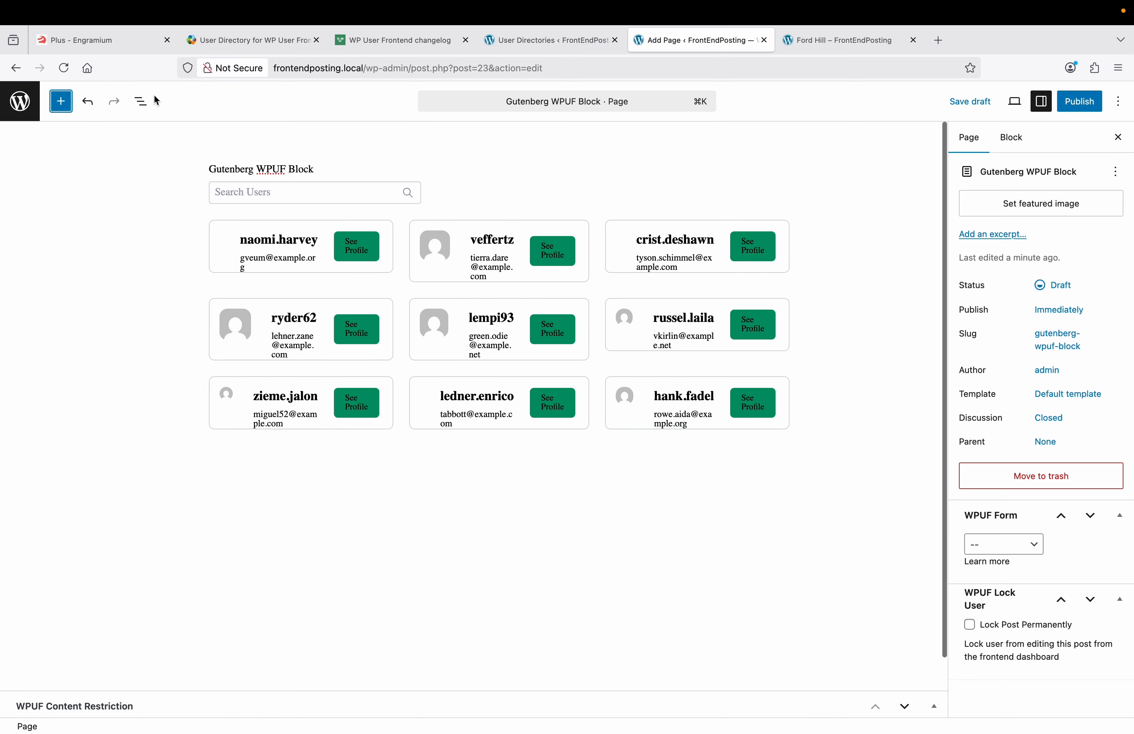
left_click(142, 101)
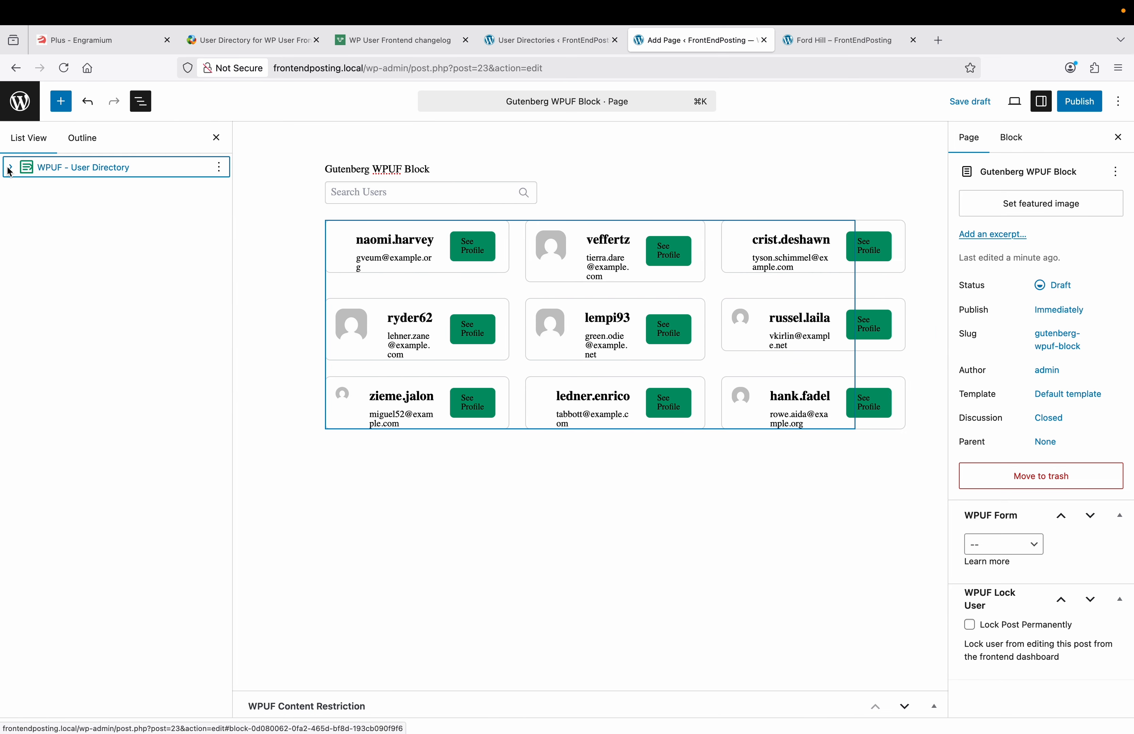
left_click(9, 169)
left_click(28, 188)
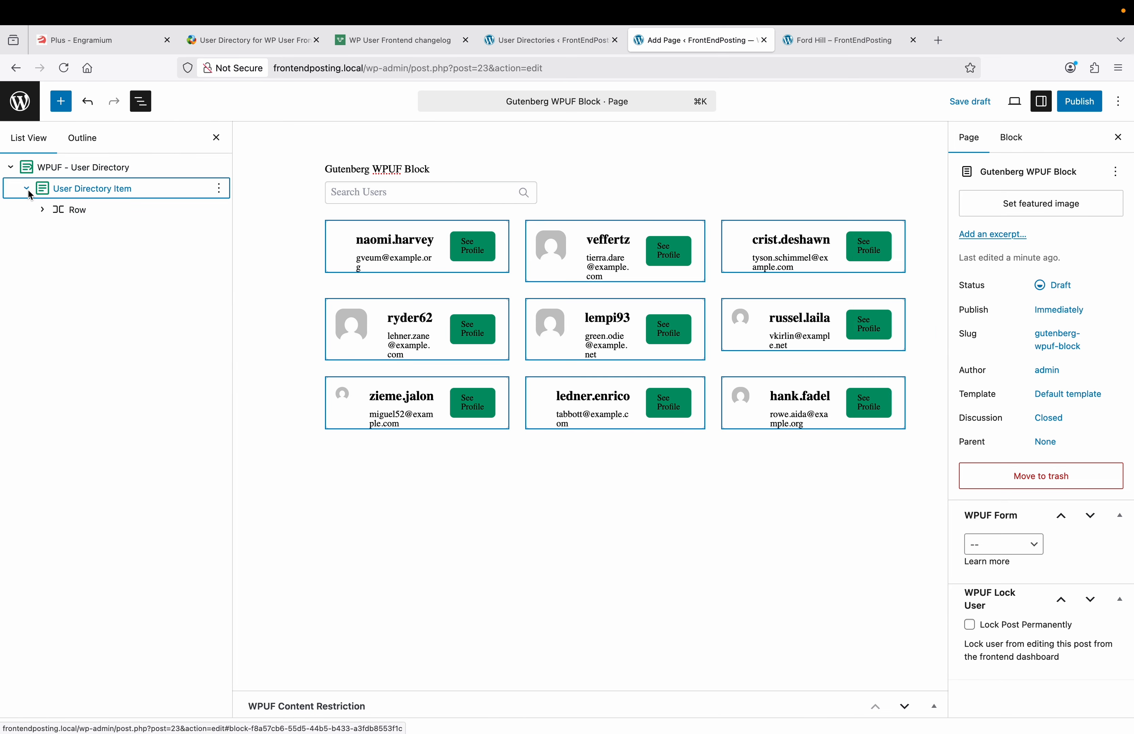
left_click(70, 191)
left_click(78, 170)
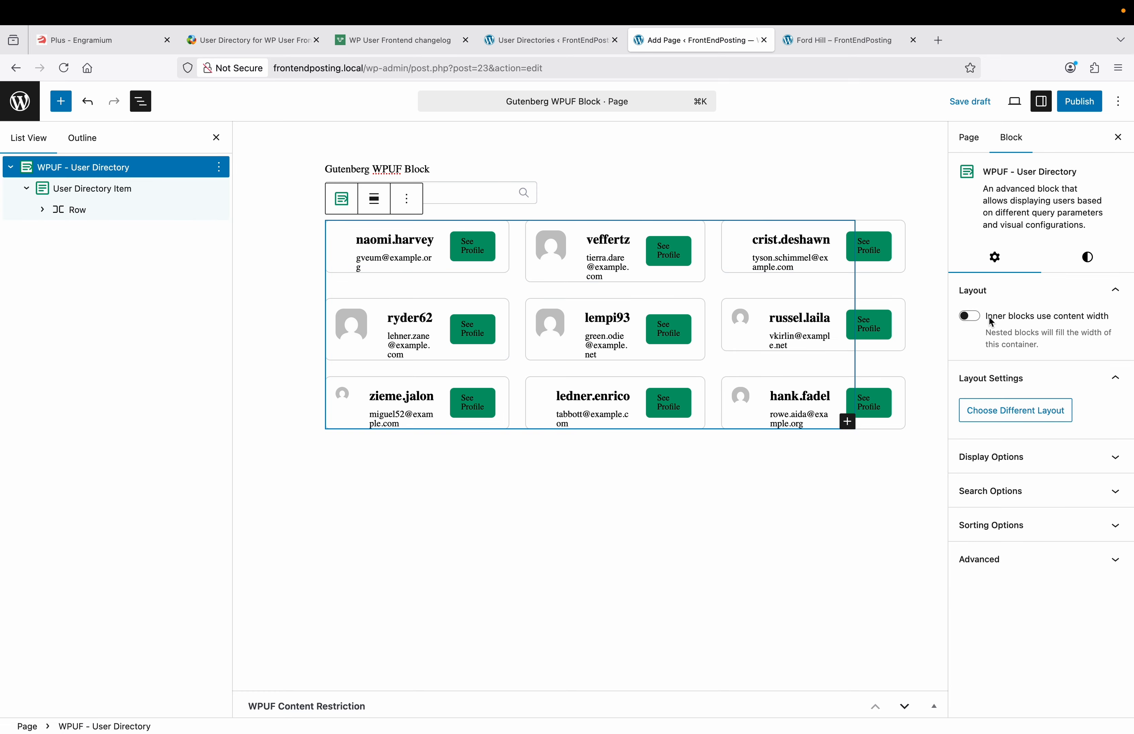
Step: Toggle inner-block content width on and off, view Styles, and select the first card's User Name
left_click(977, 322)
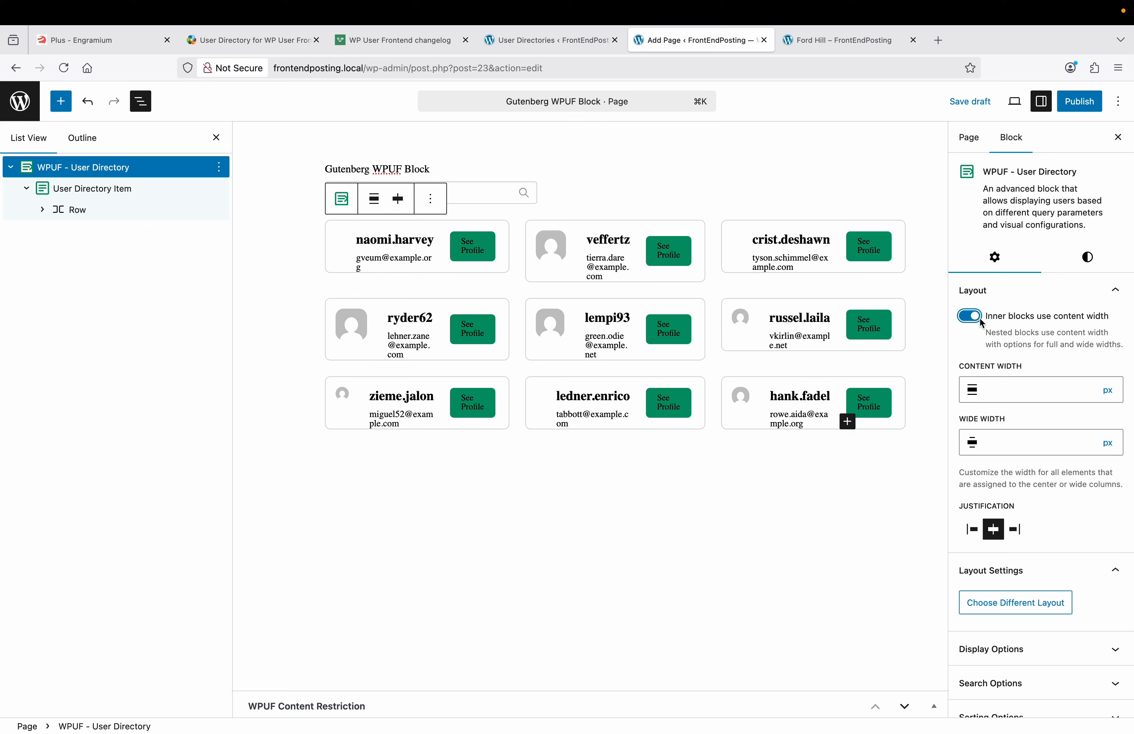
left_click(976, 321)
left_click(1087, 267)
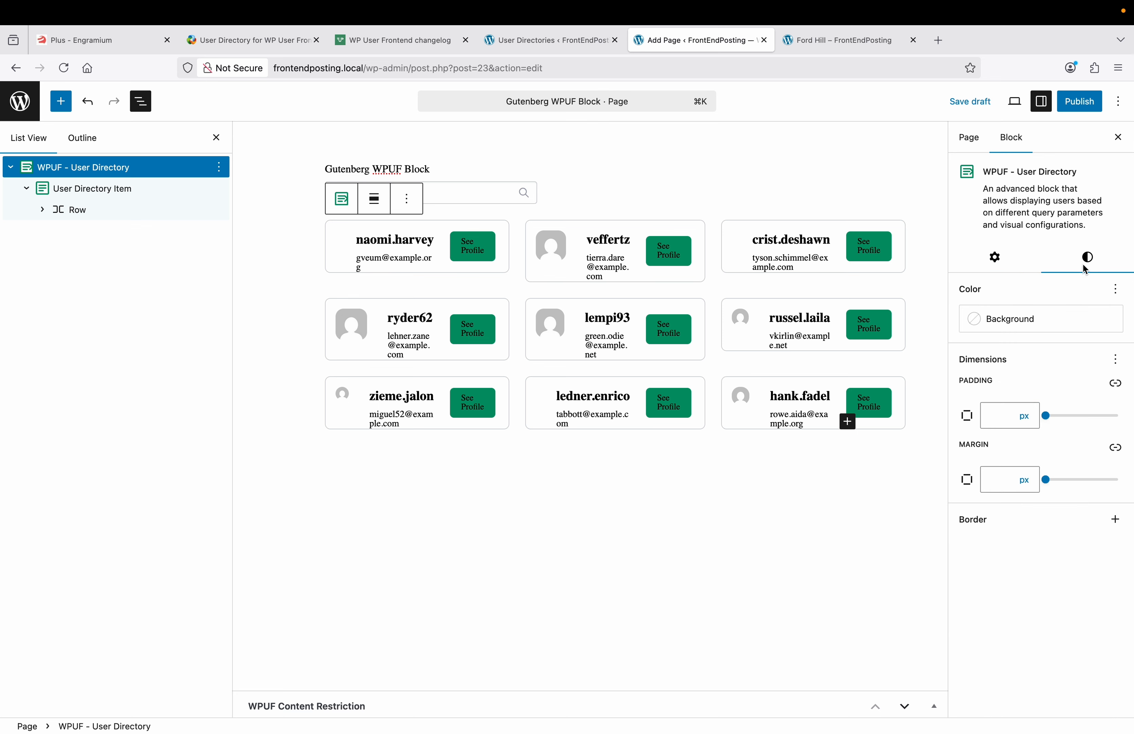
left_click(392, 242)
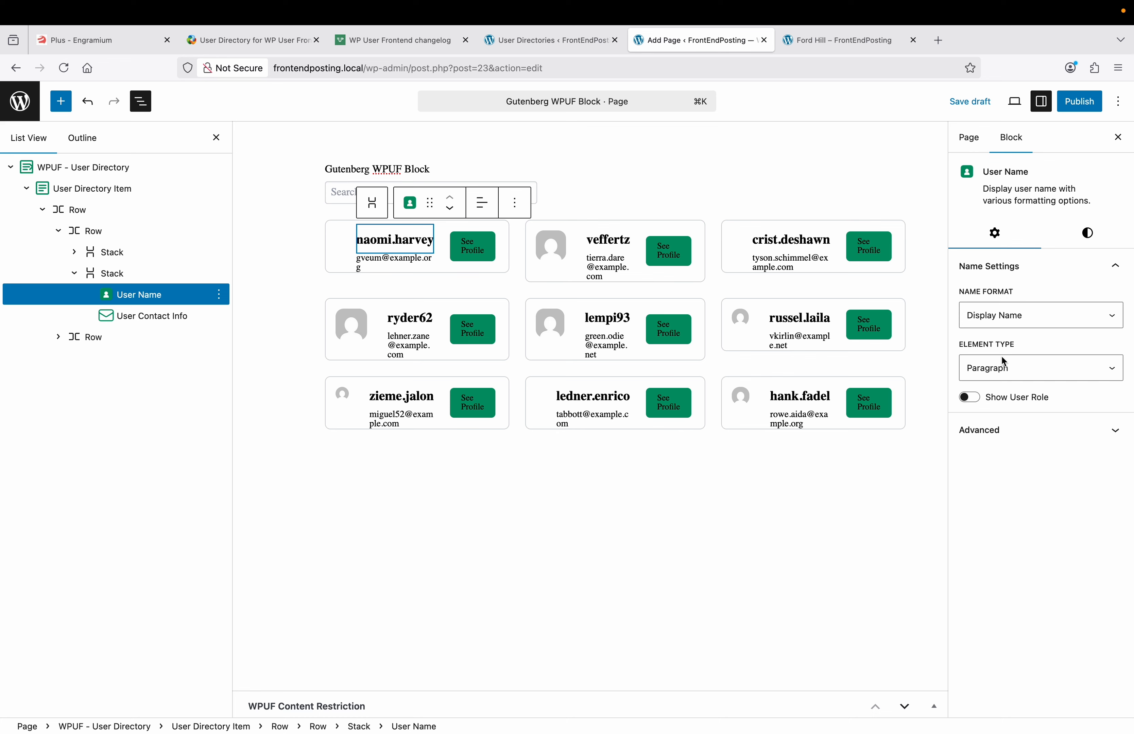
Step: Toggle Show User Role on and back off, then publish the Gutenberg WPUF Block page
left_click(975, 399)
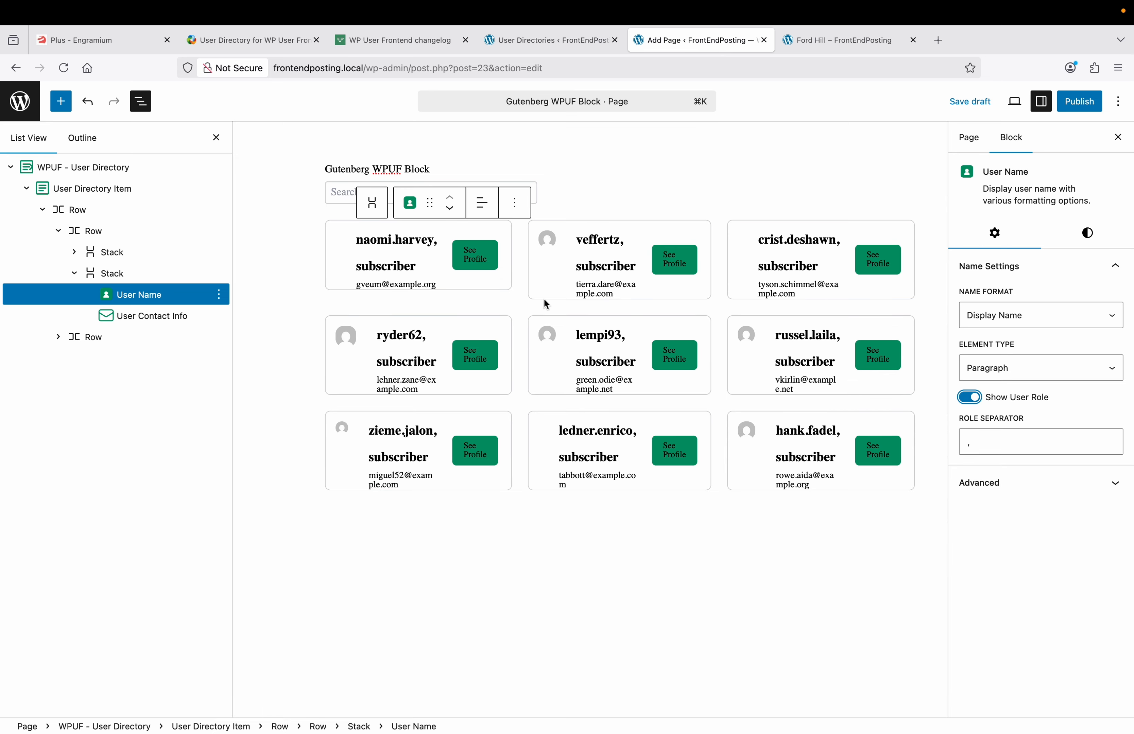
left_click(972, 399)
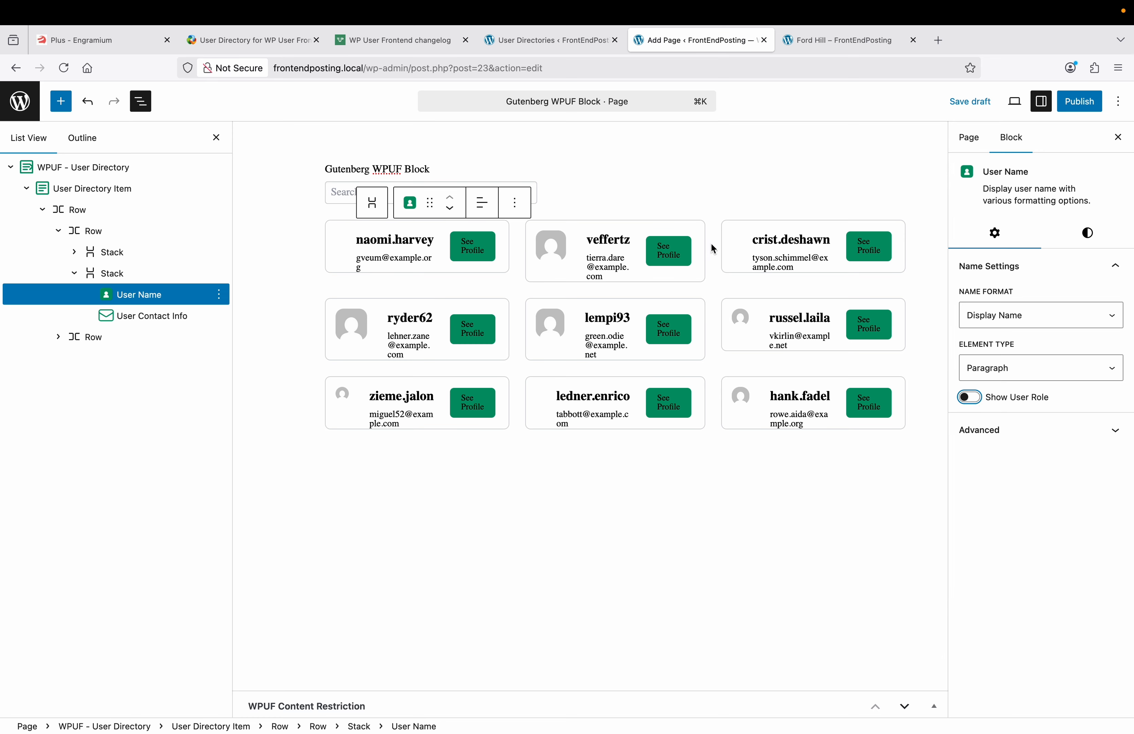
left_click(1078, 108)
left_click(1080, 110)
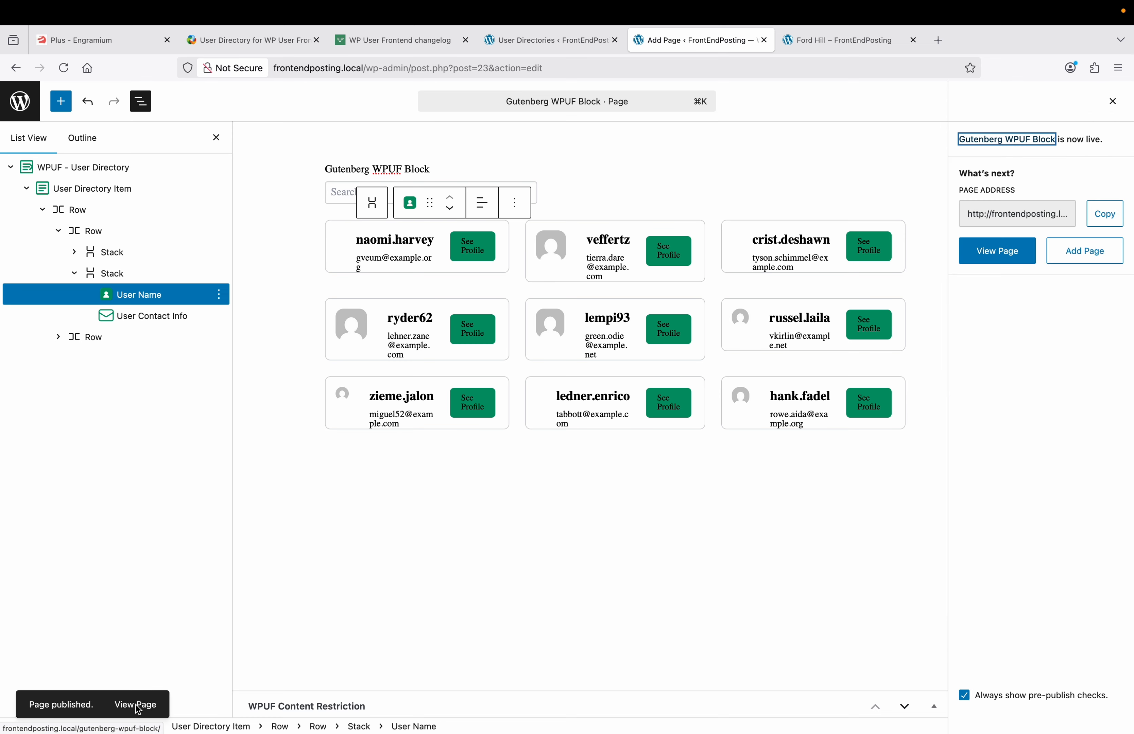
Step: Open the published user directory page in a new browser tab
right_click(137, 710)
left_click(183, 536)
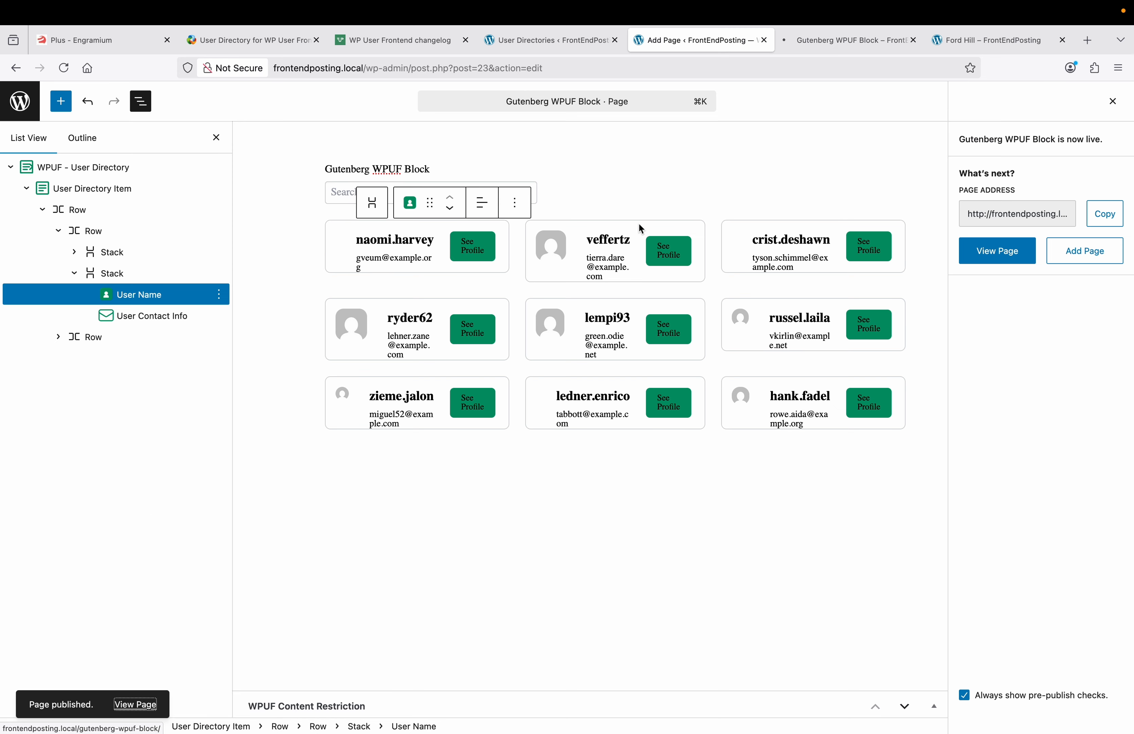
left_click(832, 40)
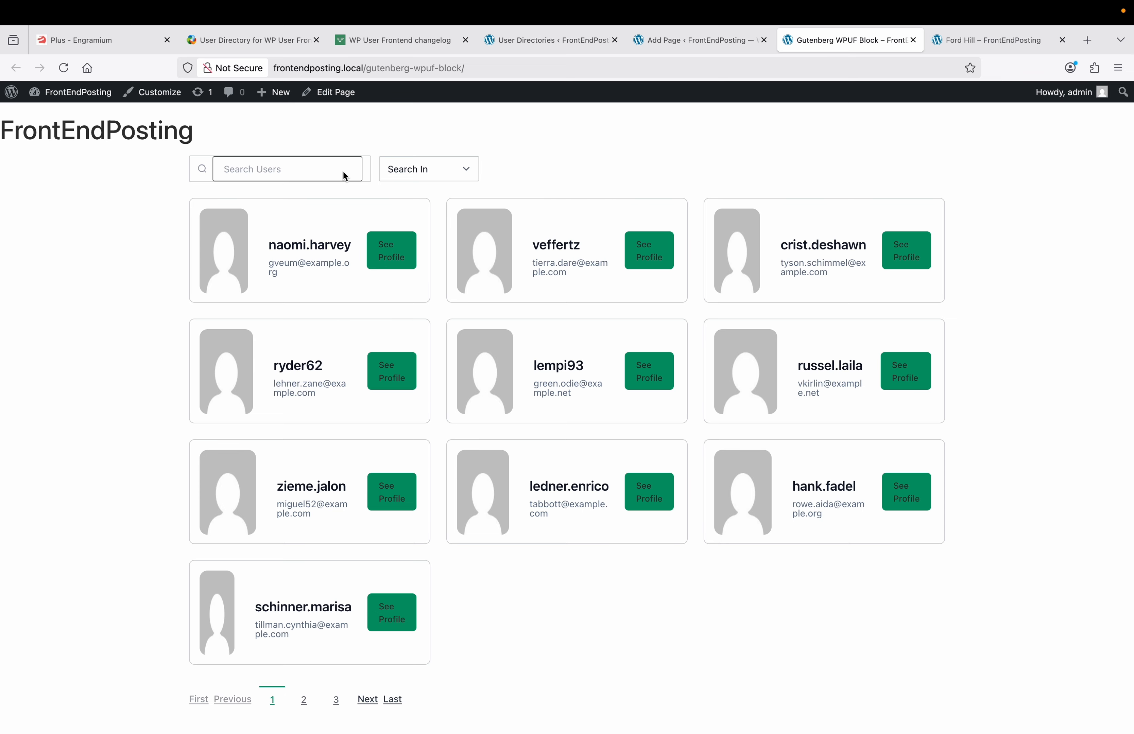
left_click(439, 165)
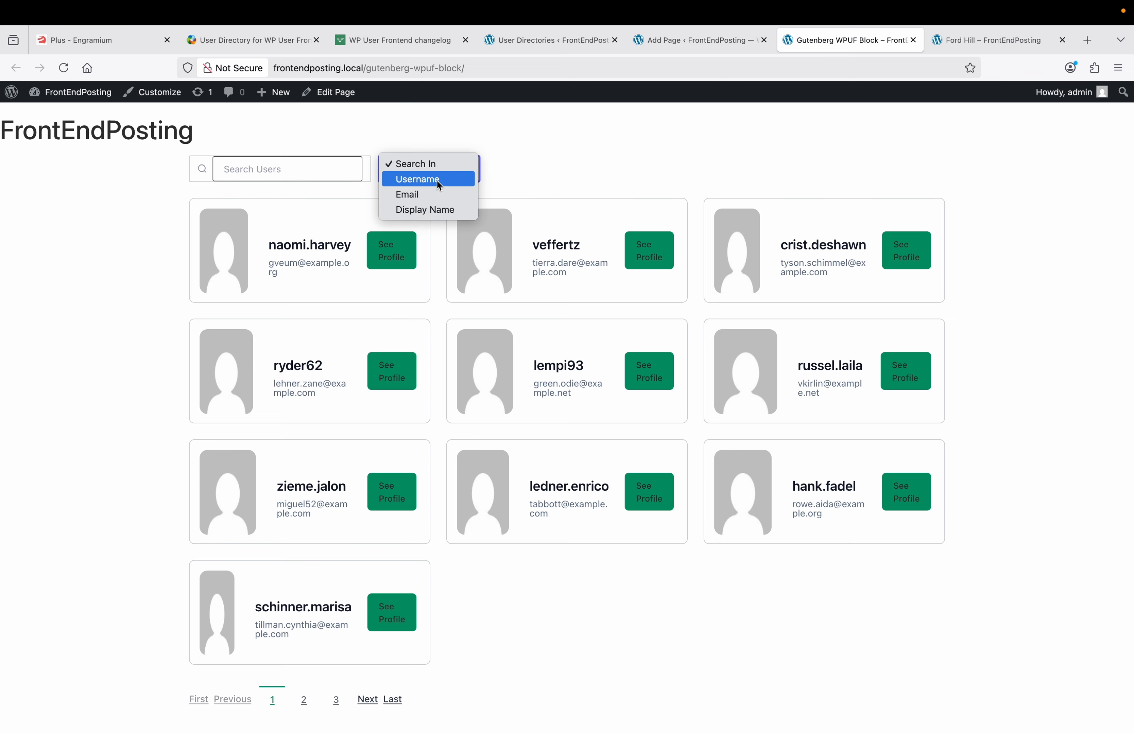
left_click(564, 171)
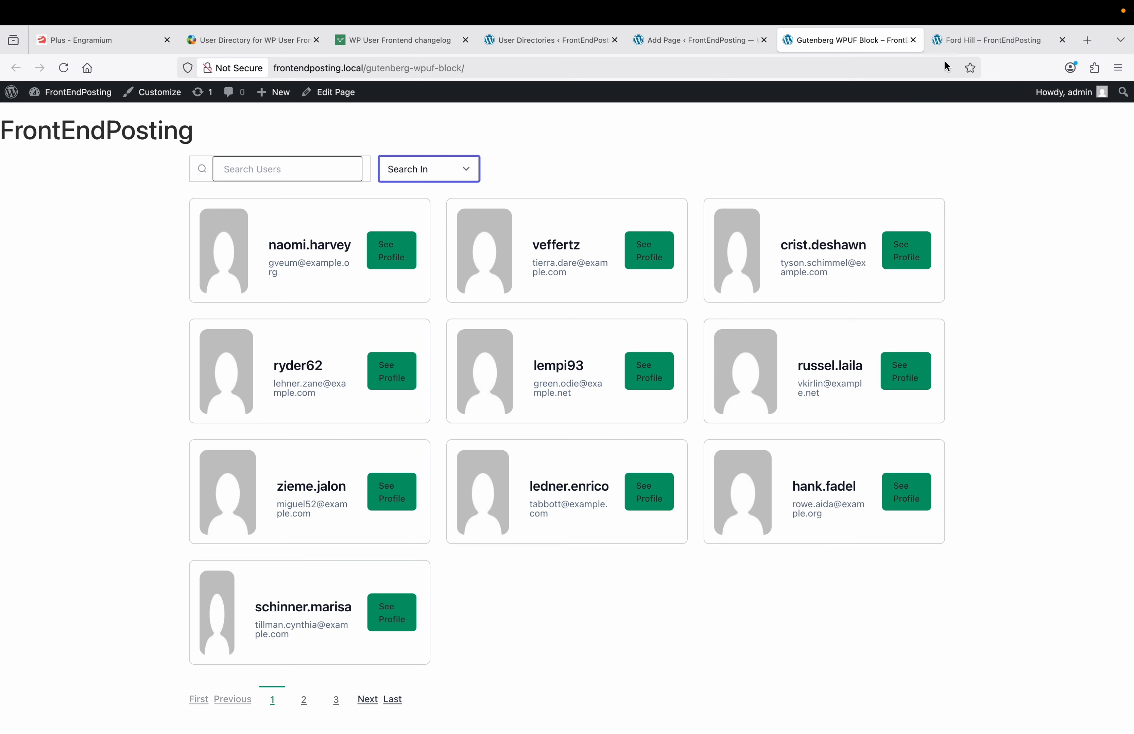
left_click(959, 43)
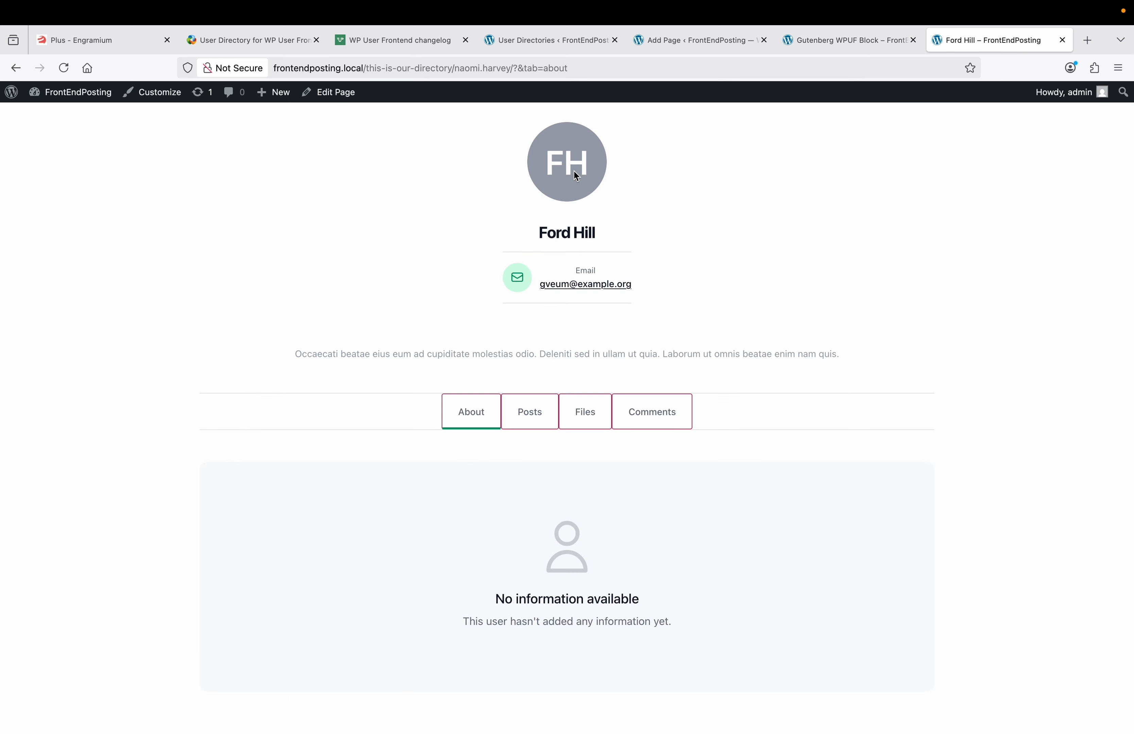
left_click(14, 74)
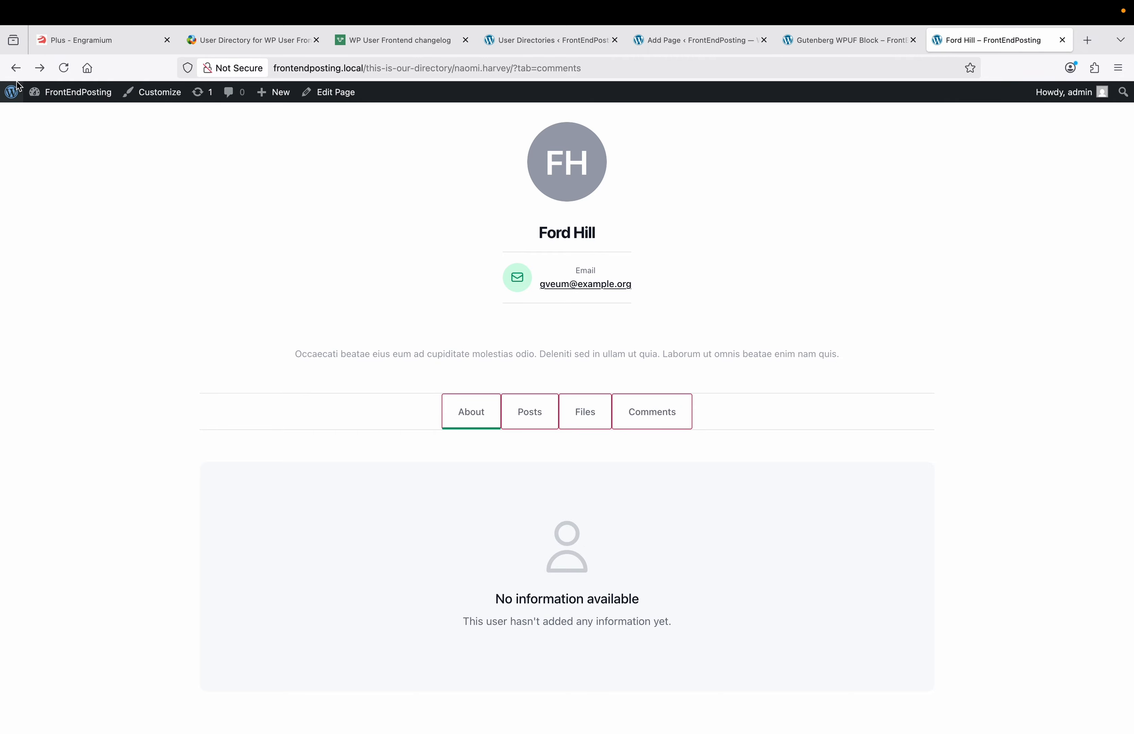
left_click(15, 72)
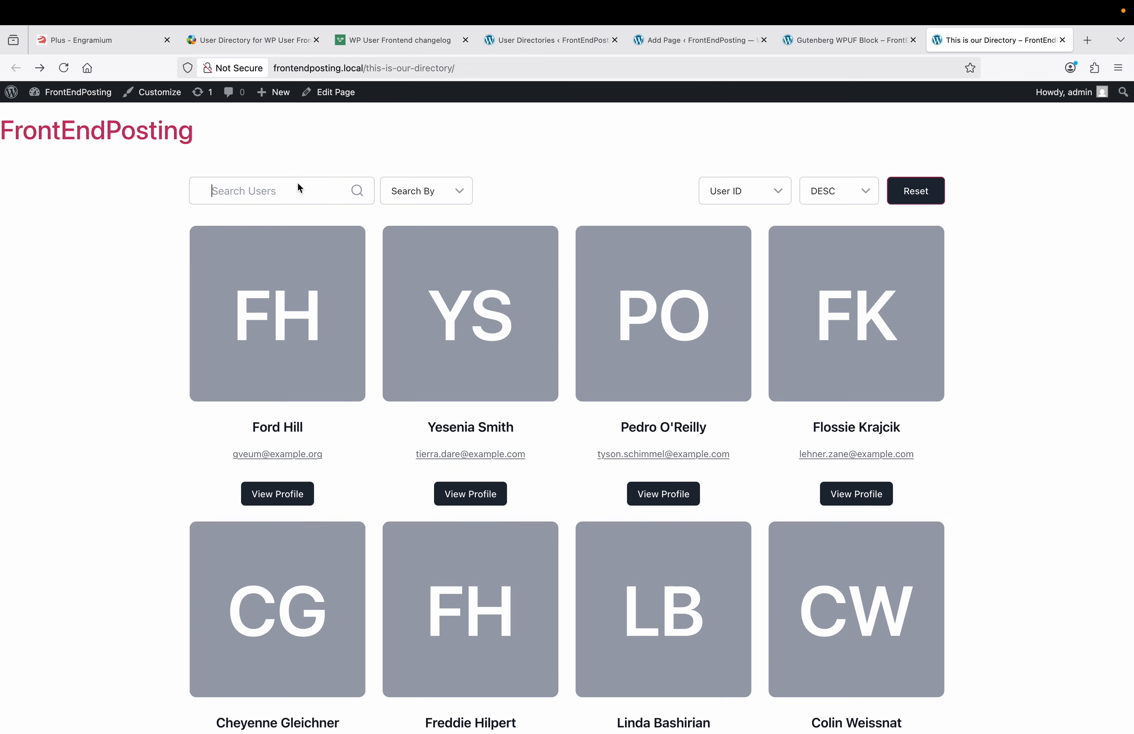
left_click(843, 42)
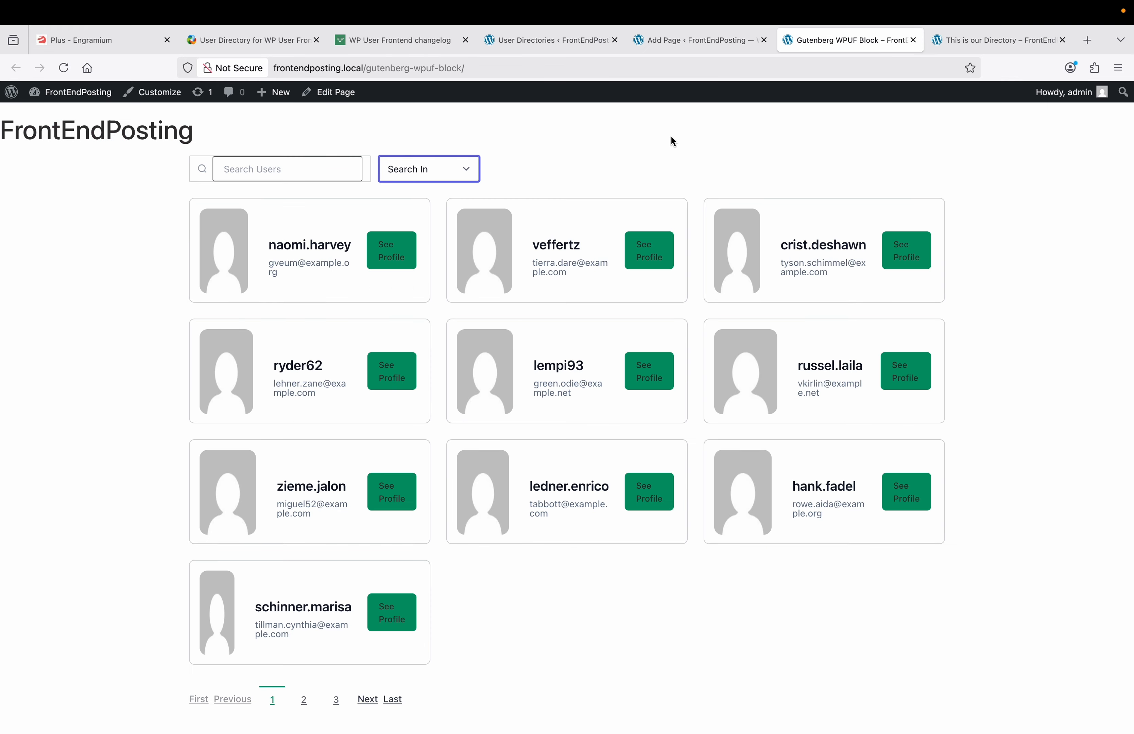
left_click(683, 42)
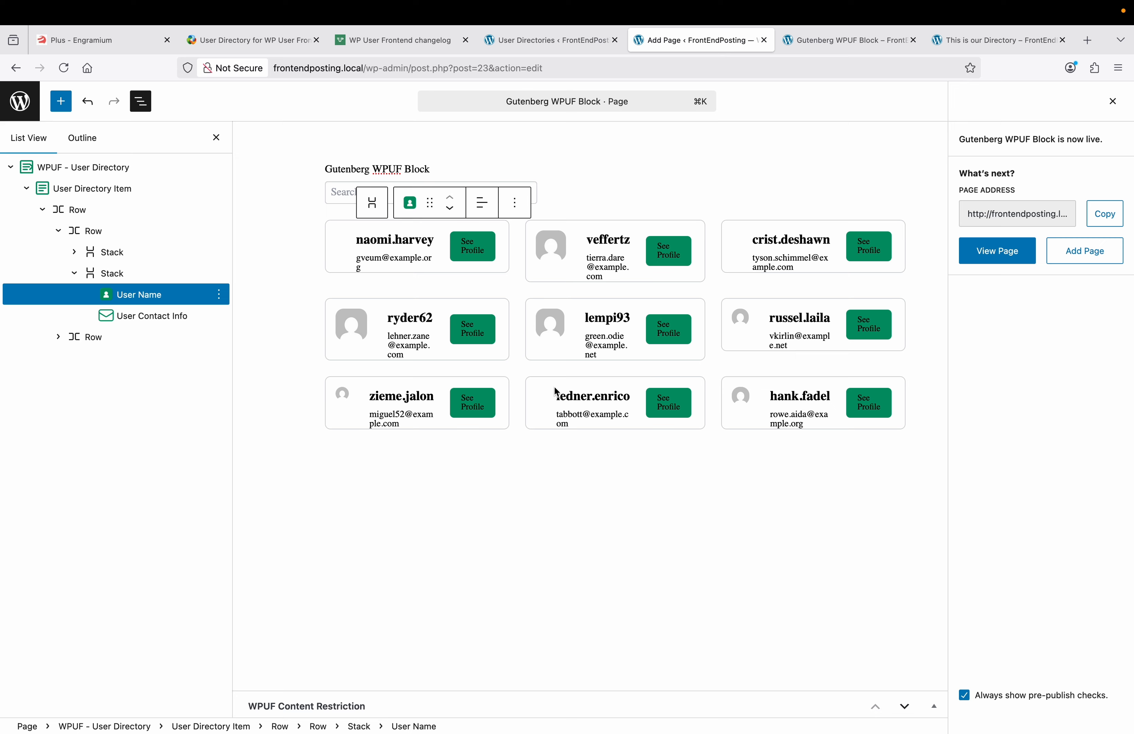
Step: Add a User Posts block below the directory, expand its visibility settings, then return to User Directories
left_click(538, 469)
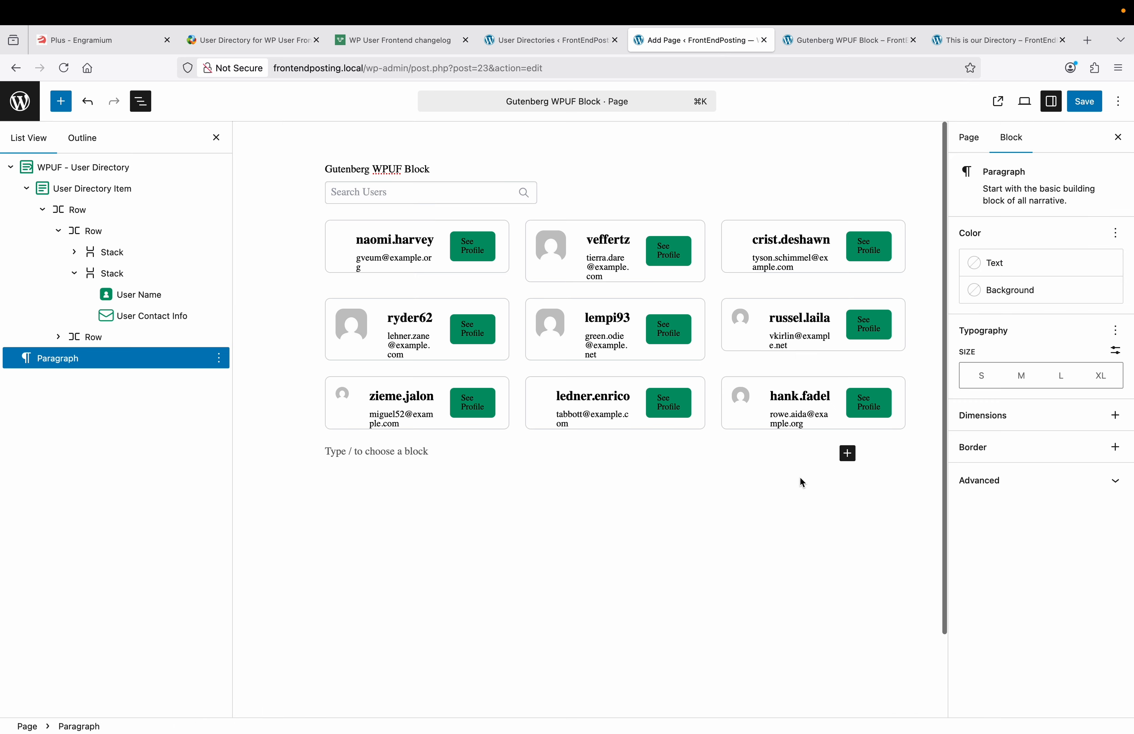
left_click(851, 457)
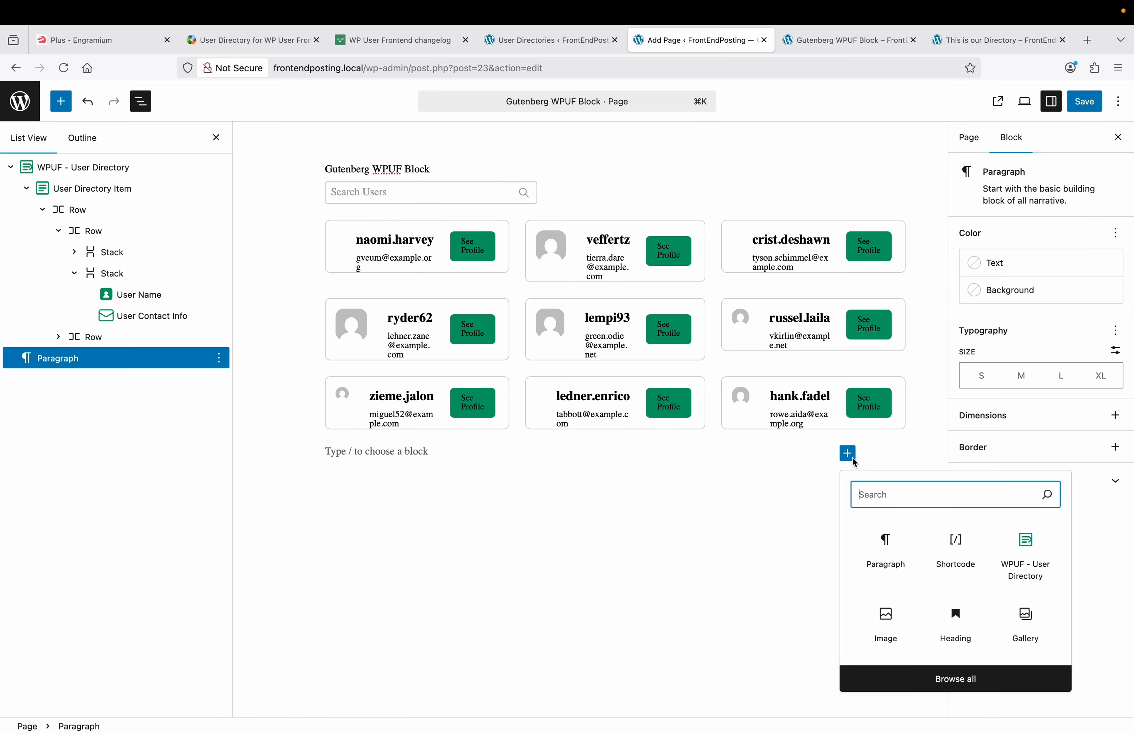
left_click(935, 677)
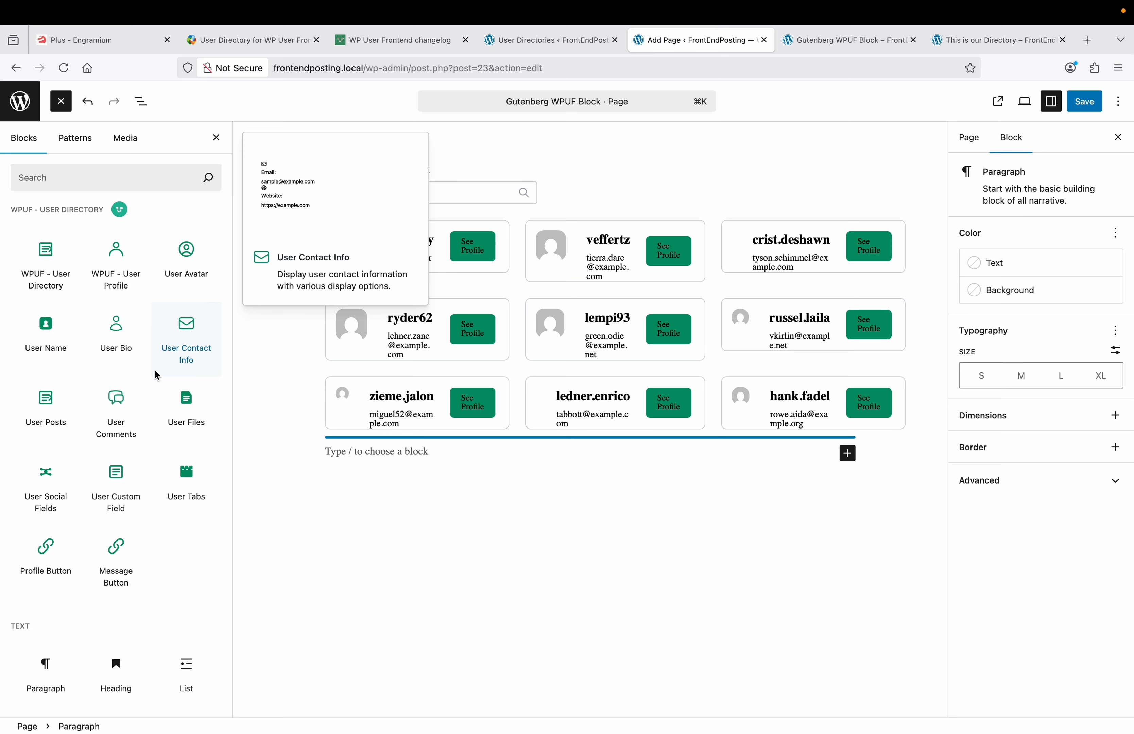
left_click(56, 421)
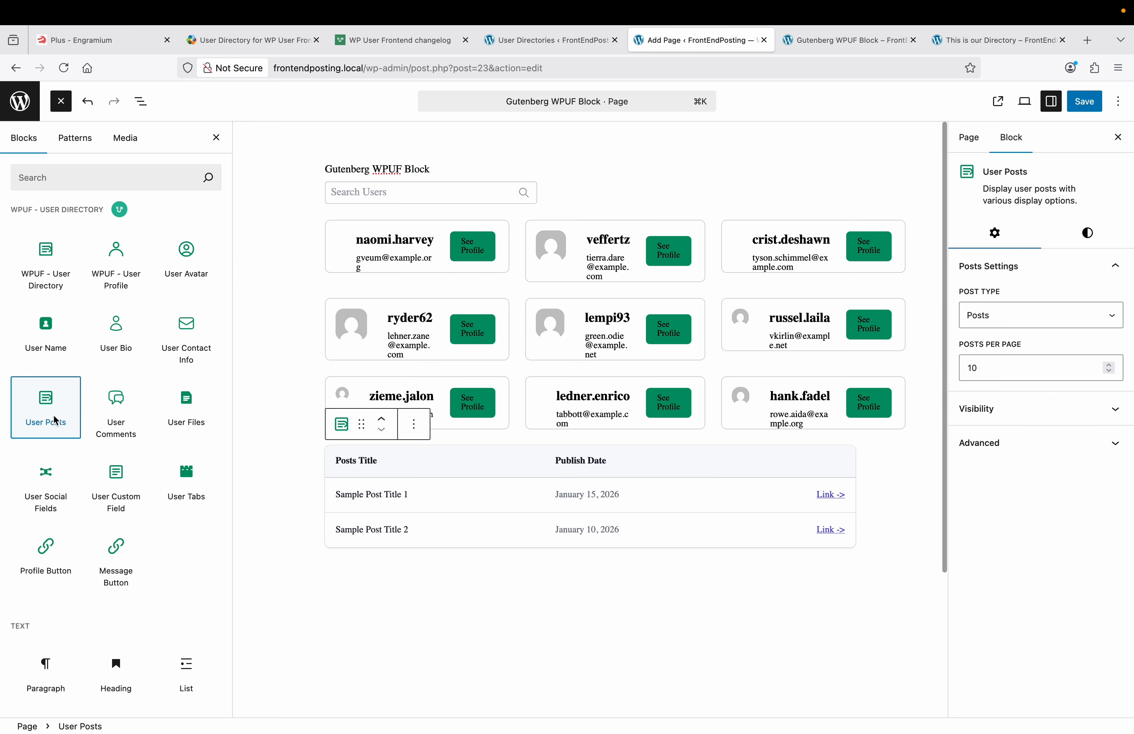
left_click(532, 483)
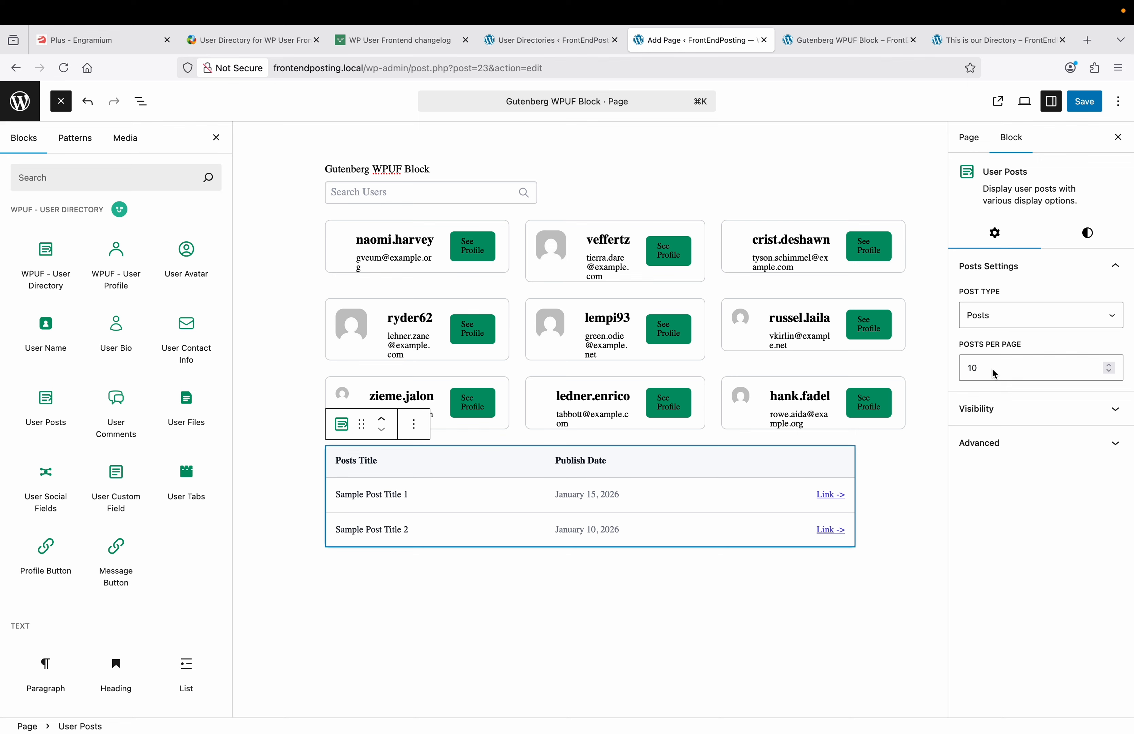
left_click(993, 409)
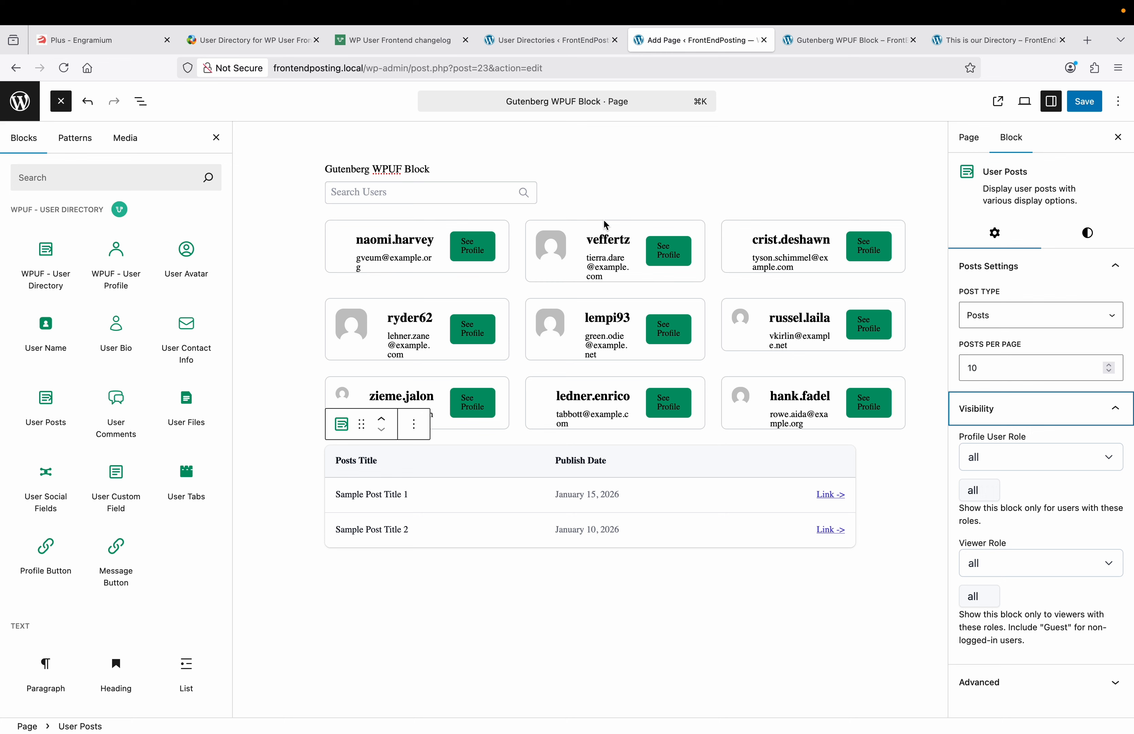
left_click(563, 46)
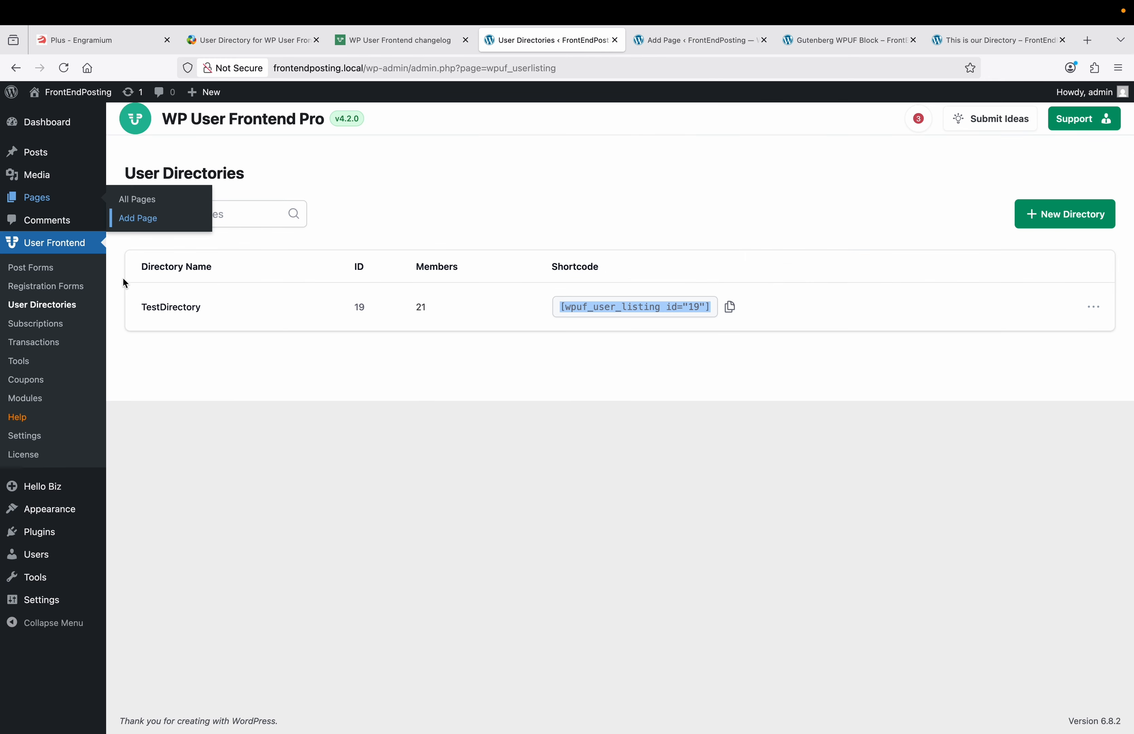
Step: Open TestDirectory at the Profile Content step to see its About, Posts, File and Comments tabs
left_click(181, 308)
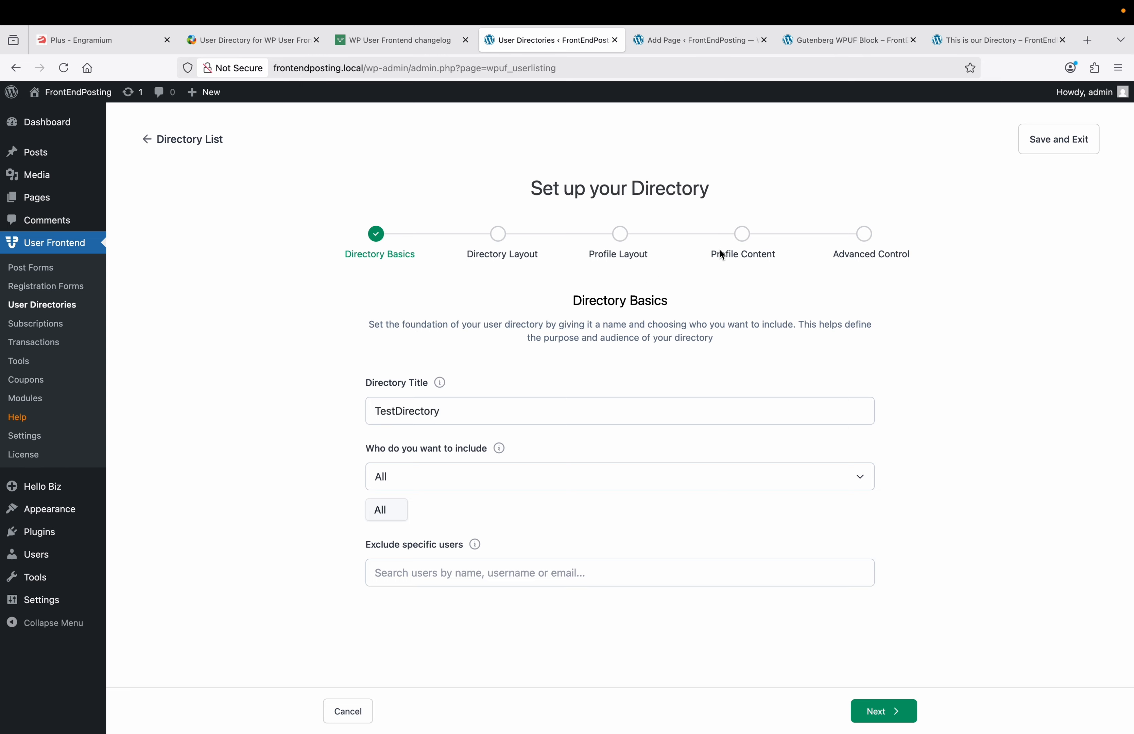
left_click(744, 239)
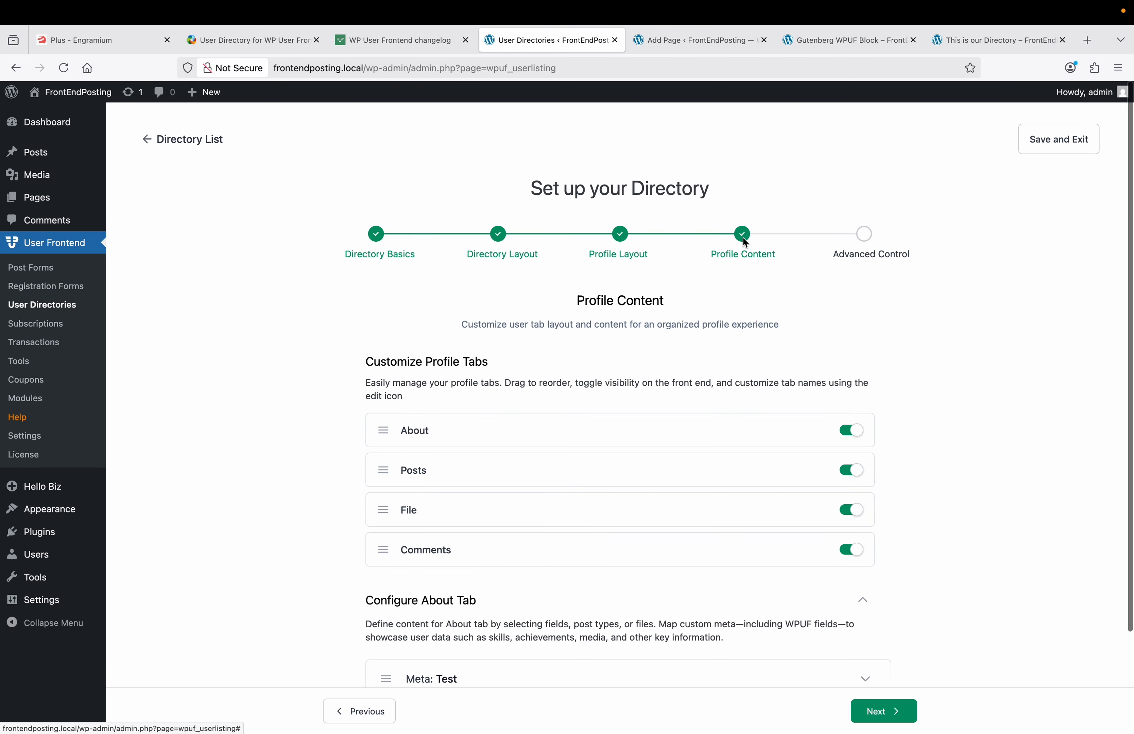
scroll(587, 417, "down", 2)
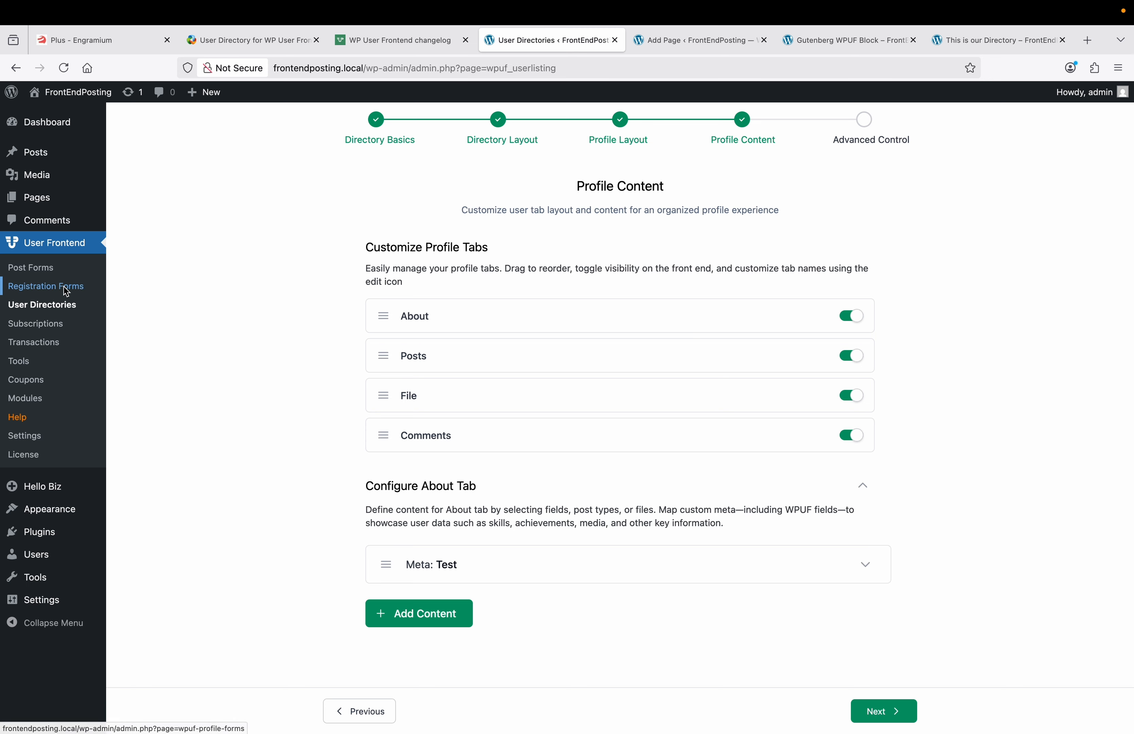
right_click(98, 290)
Step: Create a new registration form from the blank template in a new tab
left_click(153, 285)
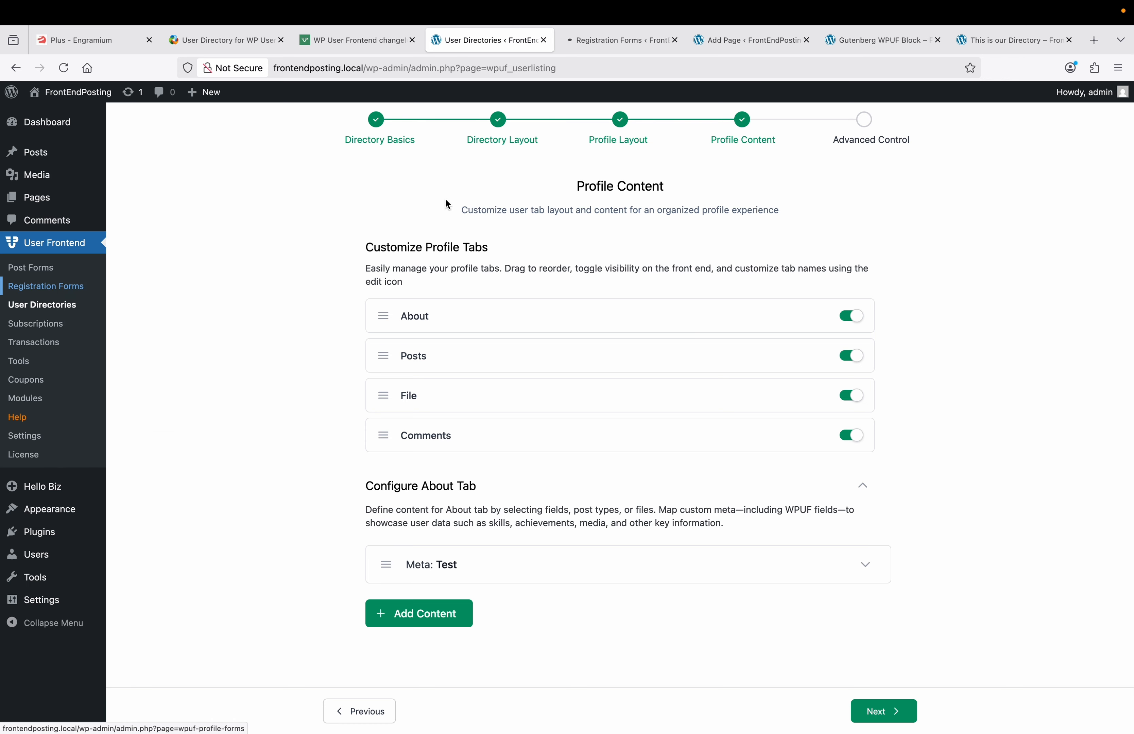
left_click(607, 46)
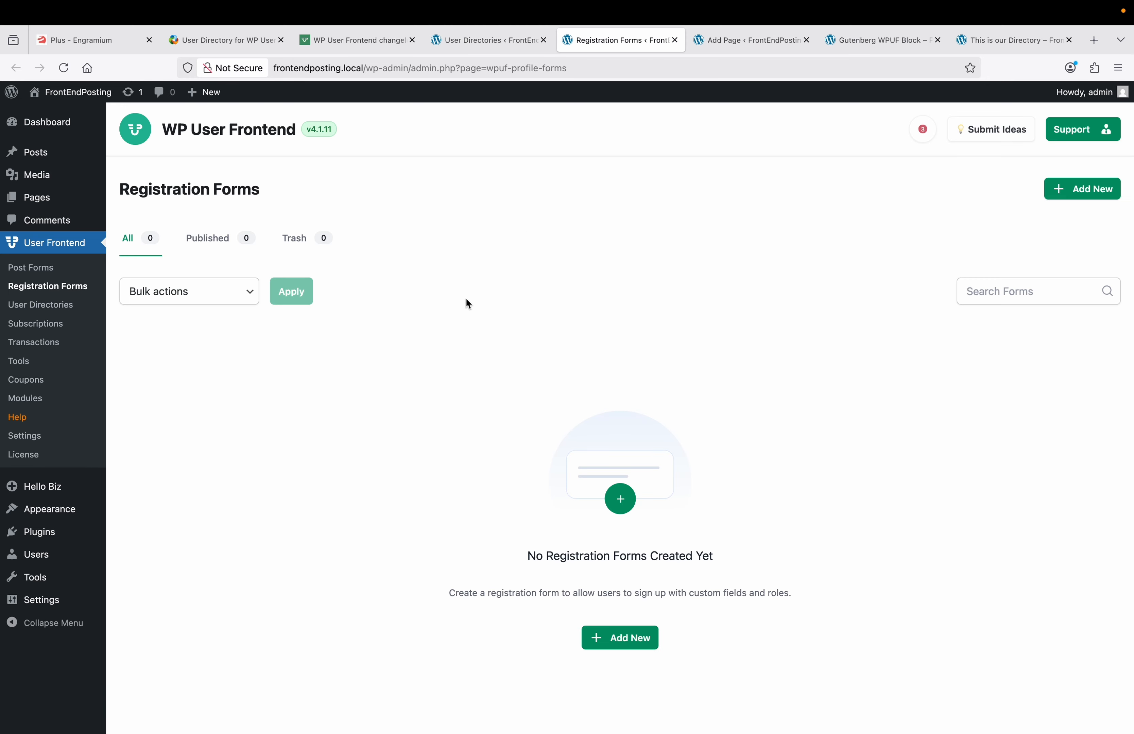
left_click(607, 639)
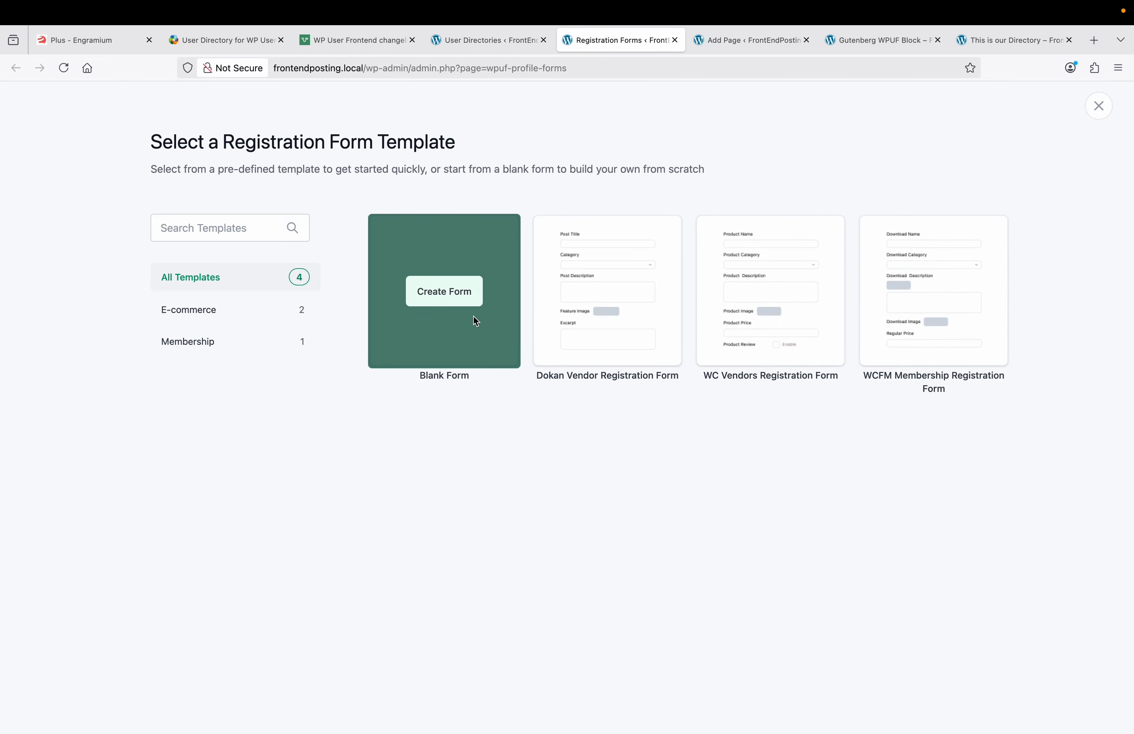
left_click(456, 290)
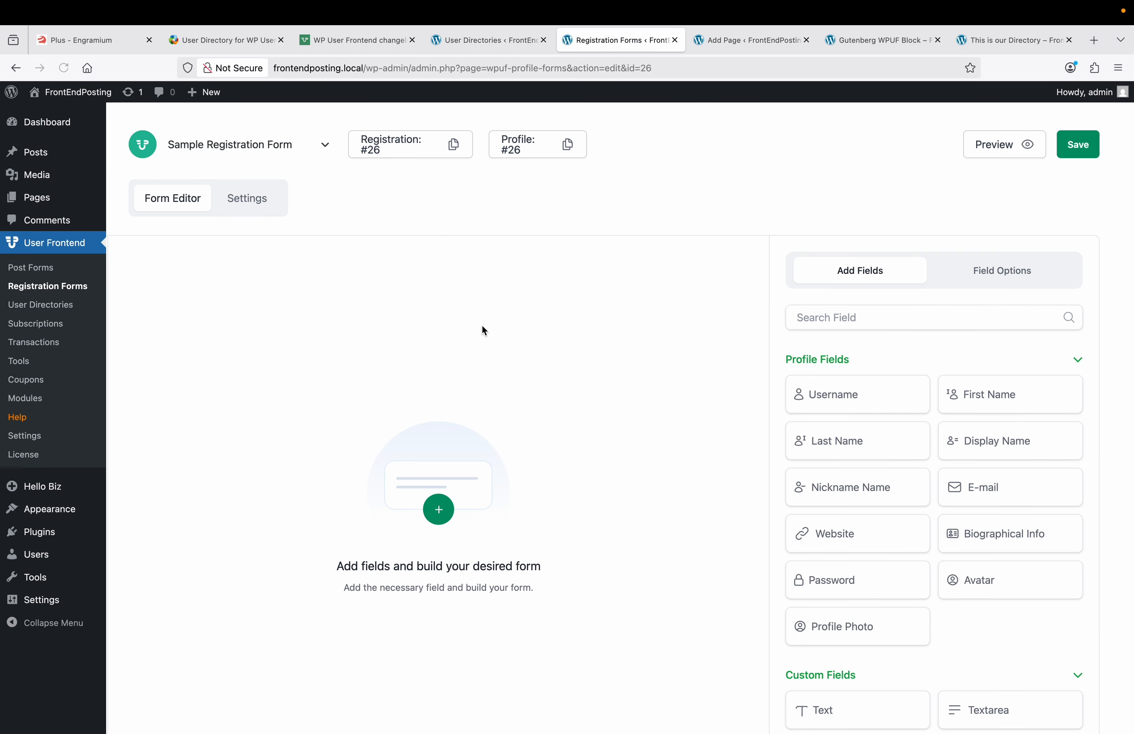
Step: Add Username, Last Name, First Name, Display Name and Website fields to the form
scroll(557, 426, "down", 3)
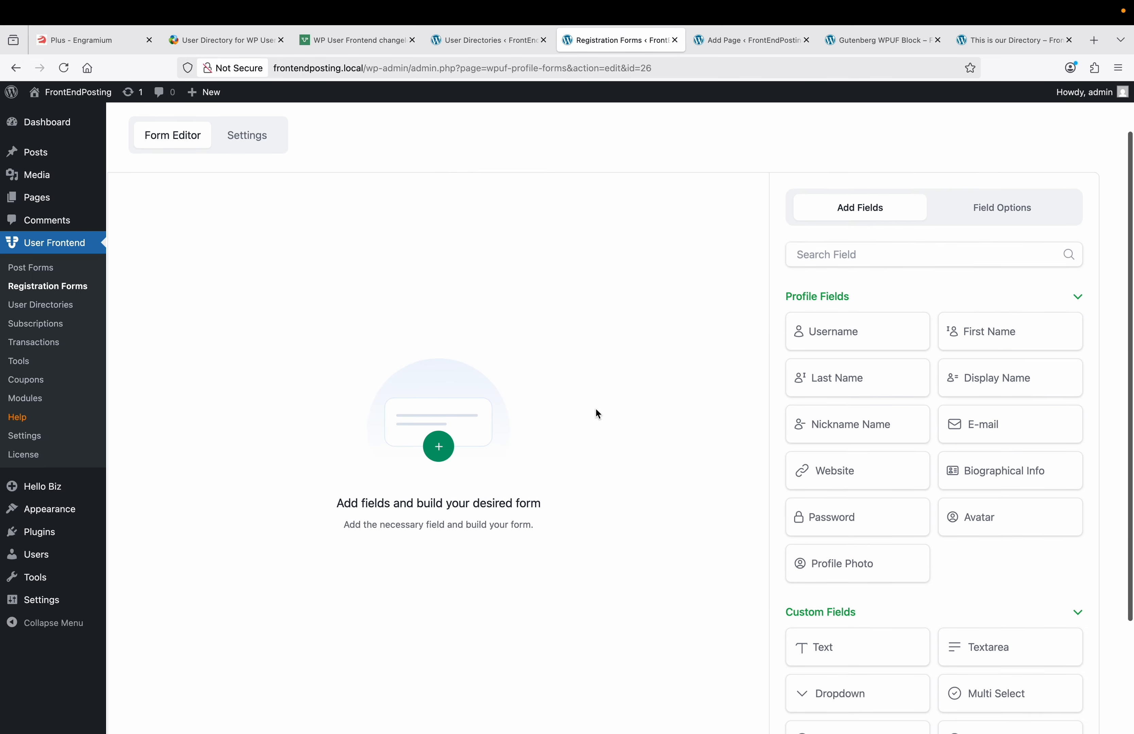
left_click(853, 352)
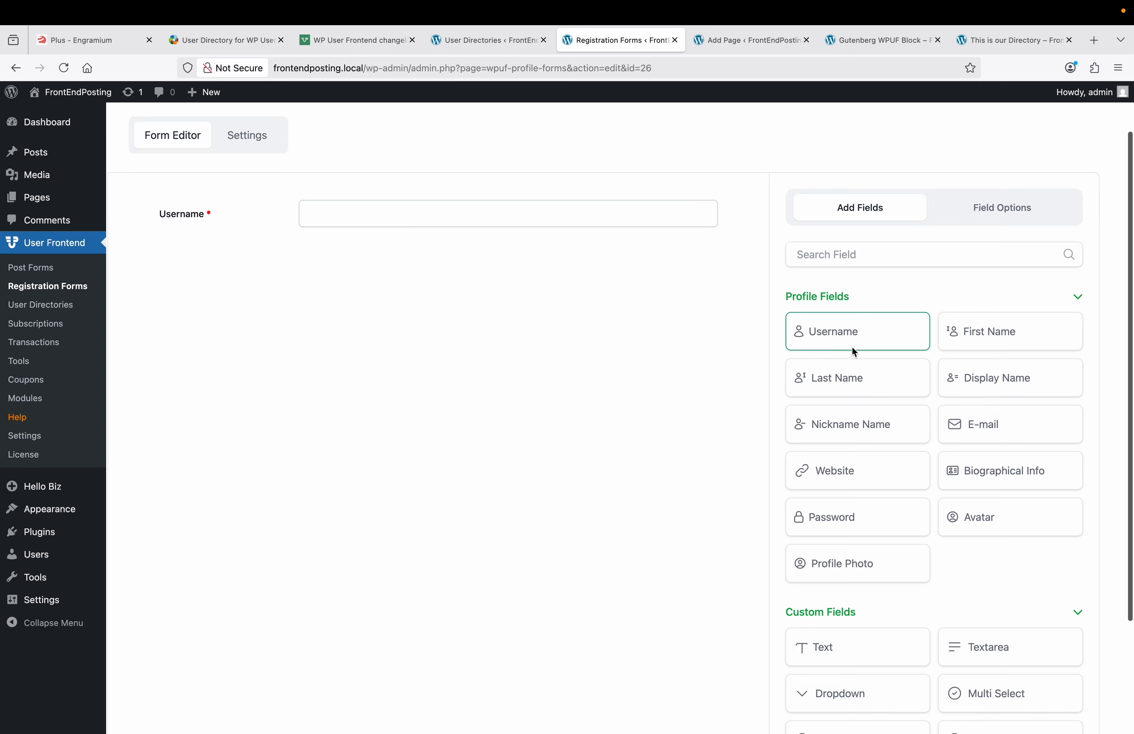
left_click(856, 381)
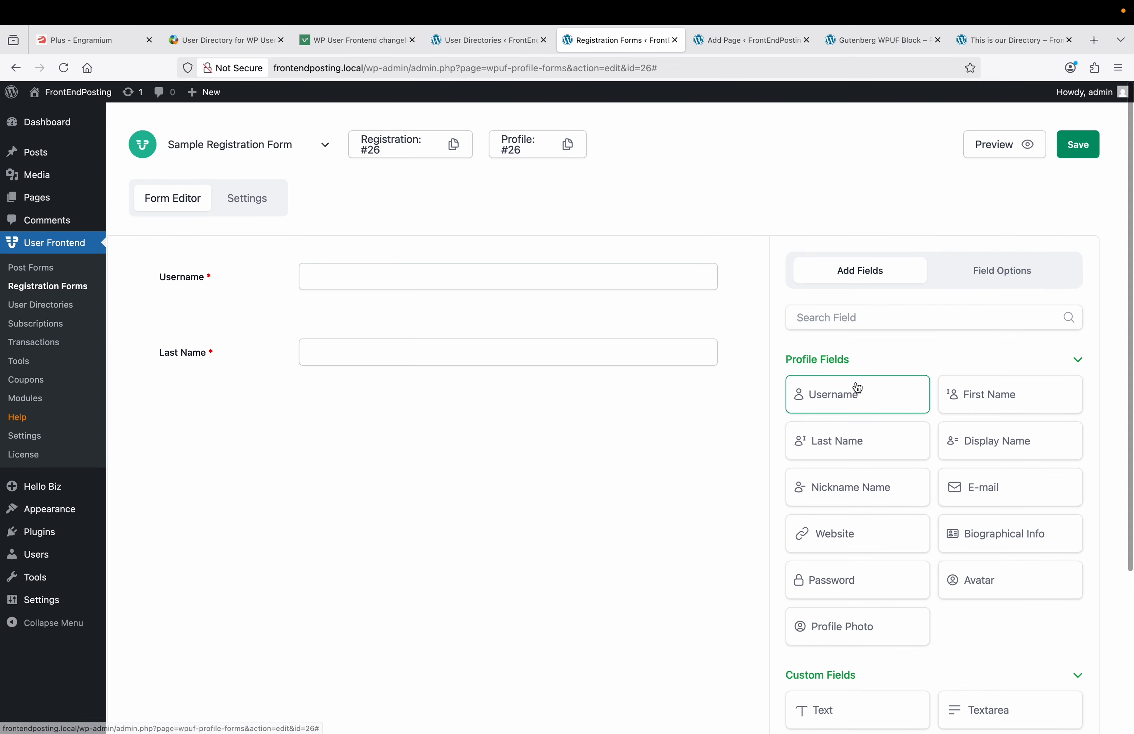
left_click(968, 392)
left_click(983, 441)
scroll(903, 475, "down", 3)
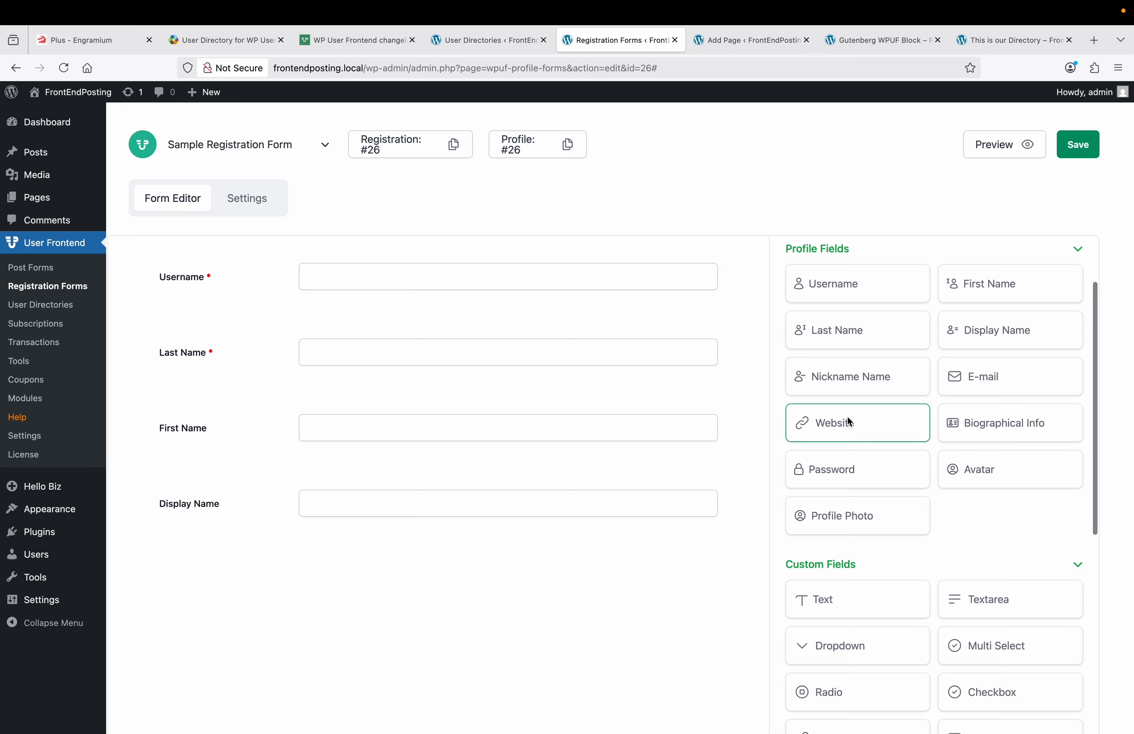
left_click(842, 413)
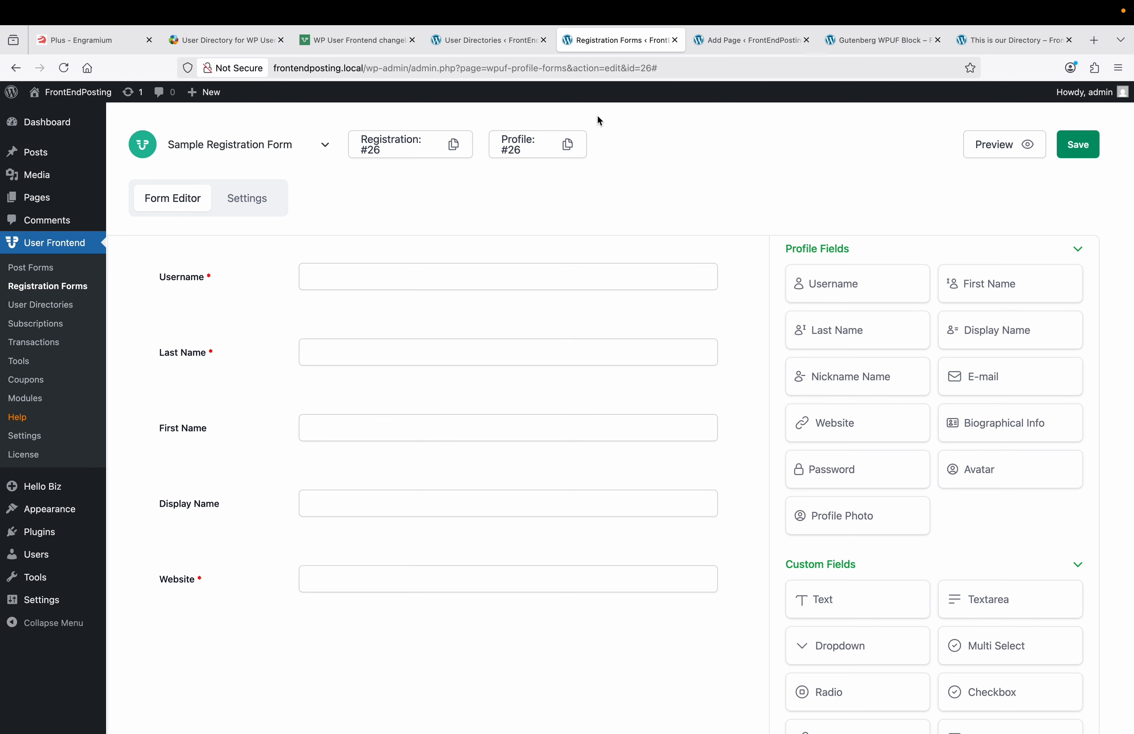
Step: Review the directory's Meta: Test entry, save the registration form, and open User Frontend Settings
left_click(490, 42)
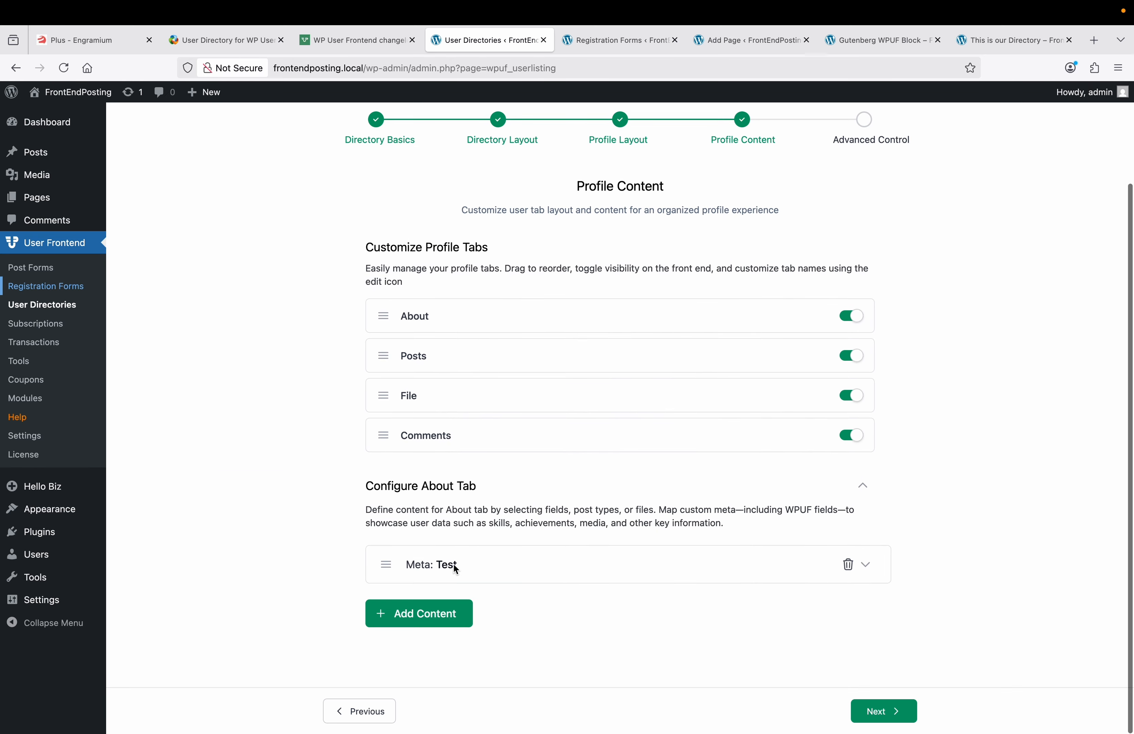
left_click(868, 566)
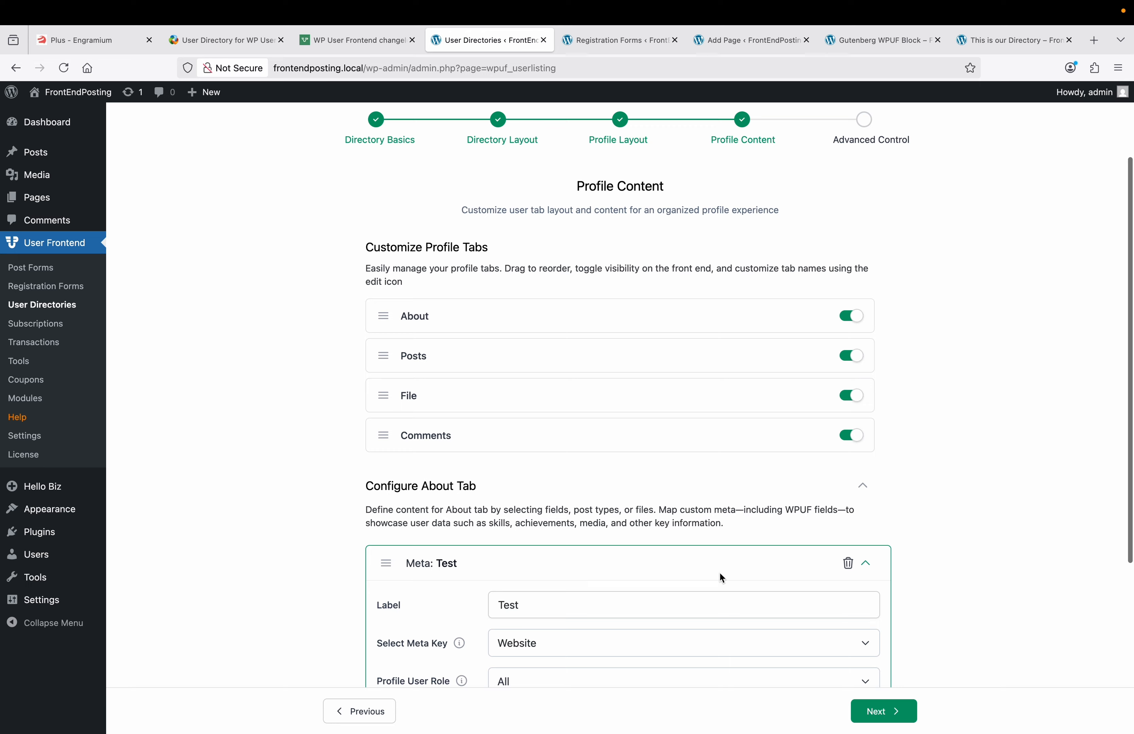
scroll(711, 567, "down", 3)
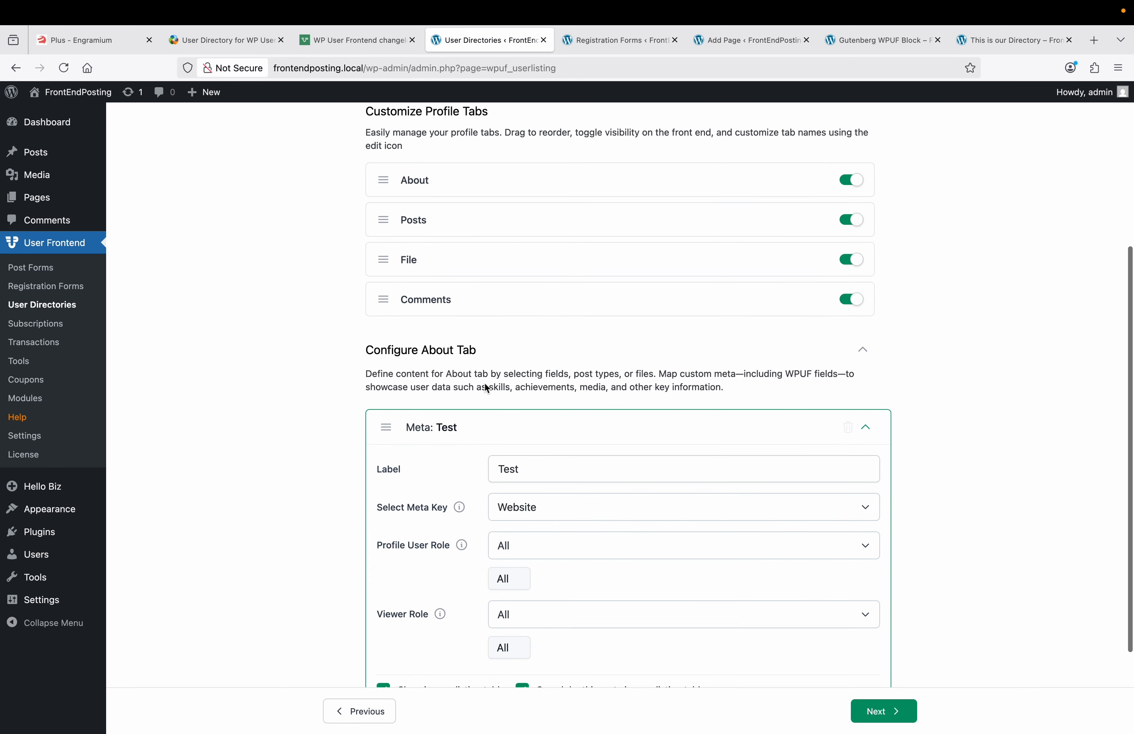
left_click(614, 42)
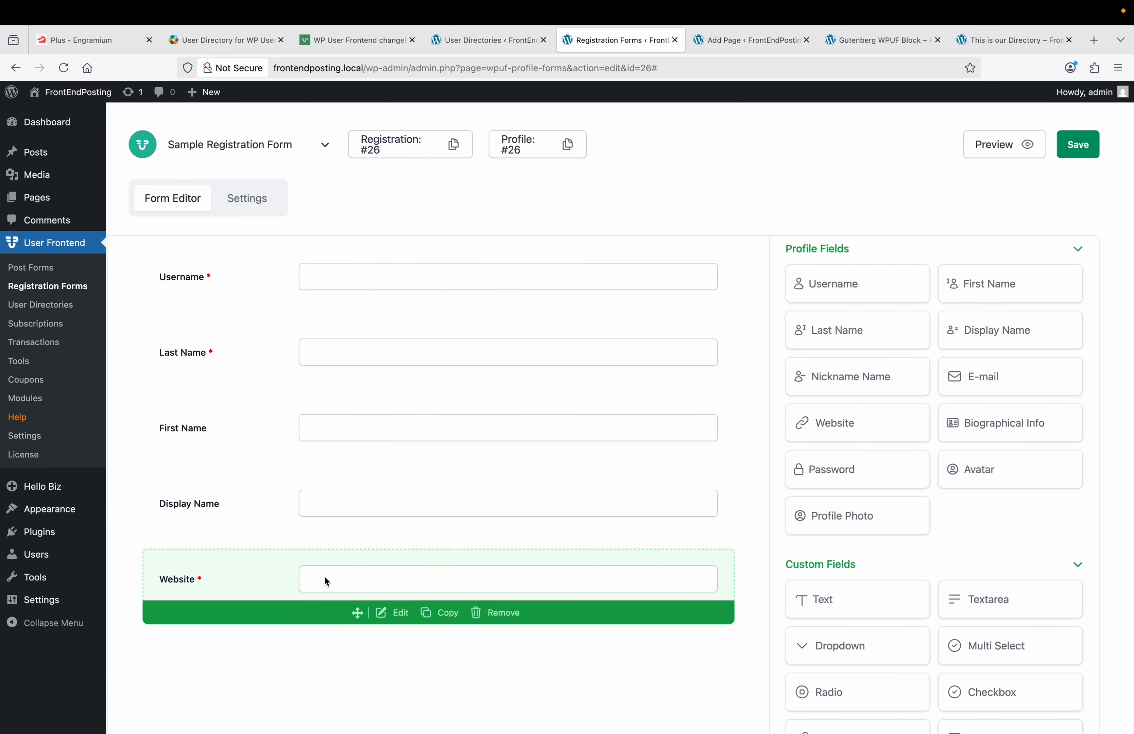
left_click(1089, 148)
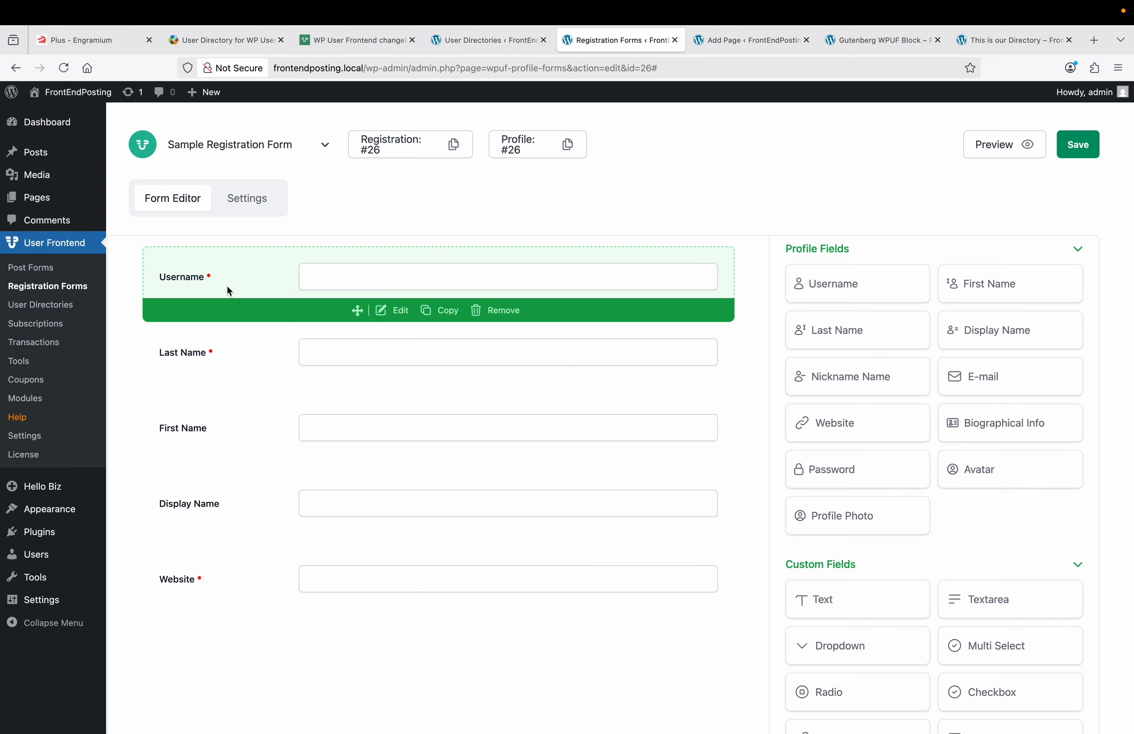
left_click(33, 442)
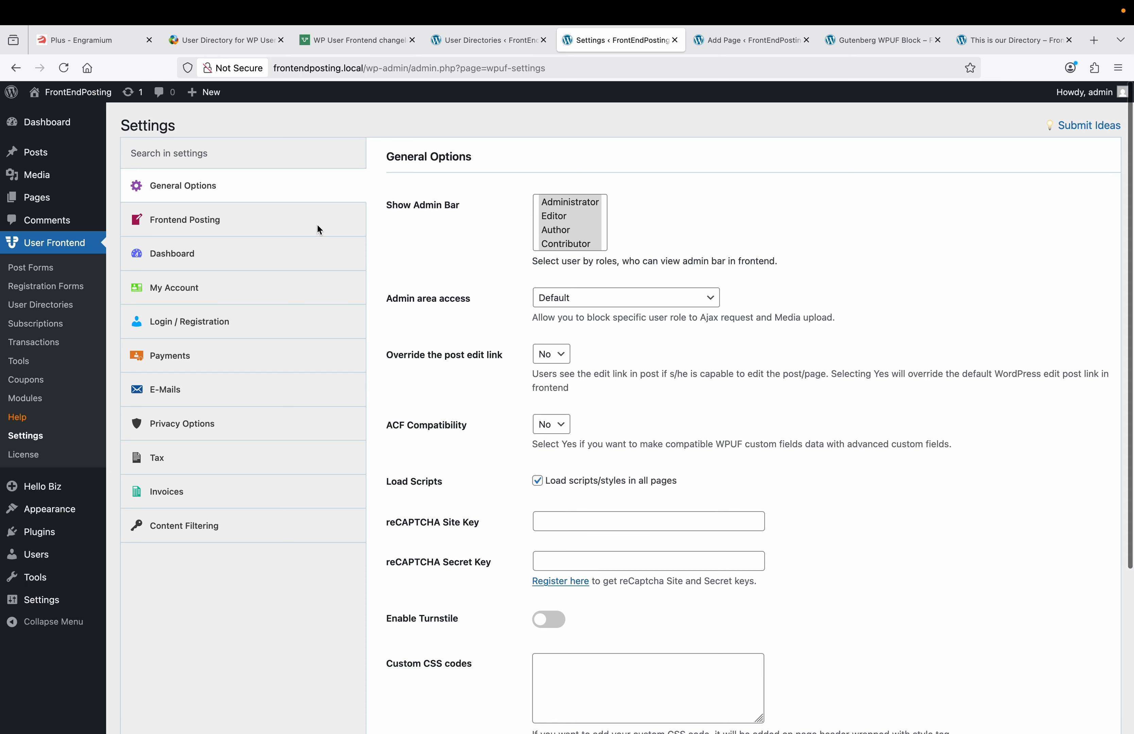
Step: Resave the Frontend Posting settings and bring up the My Account settings section
left_click(300, 223)
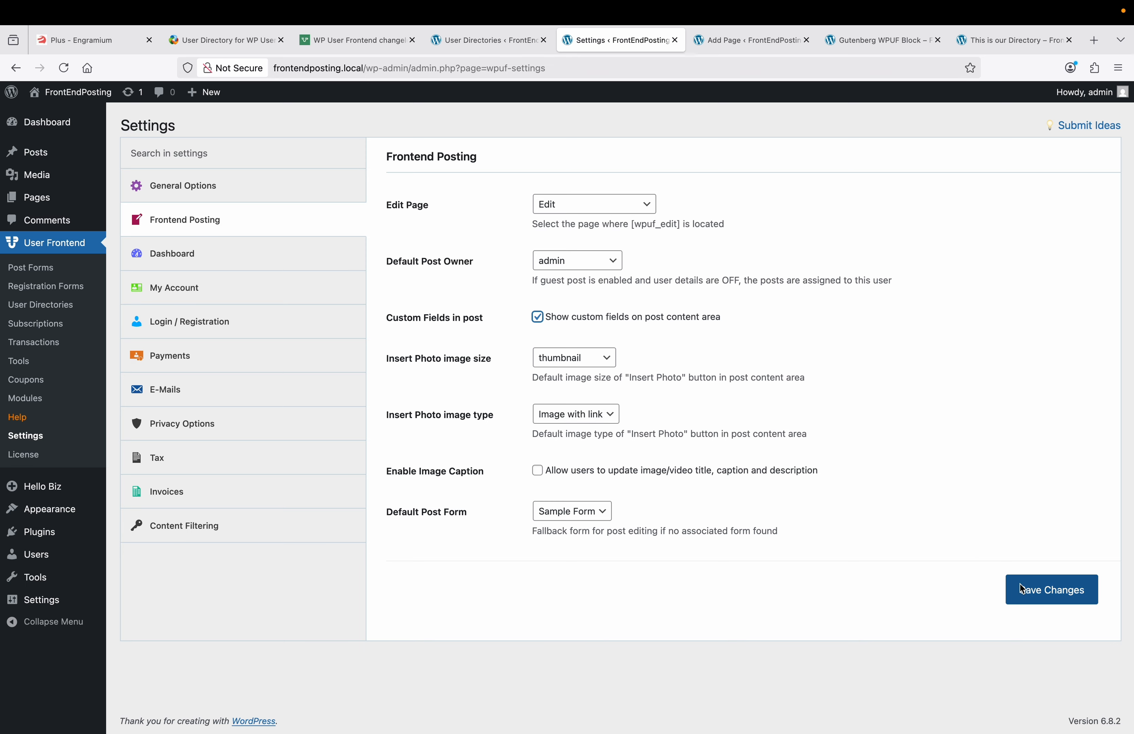
left_click(1031, 592)
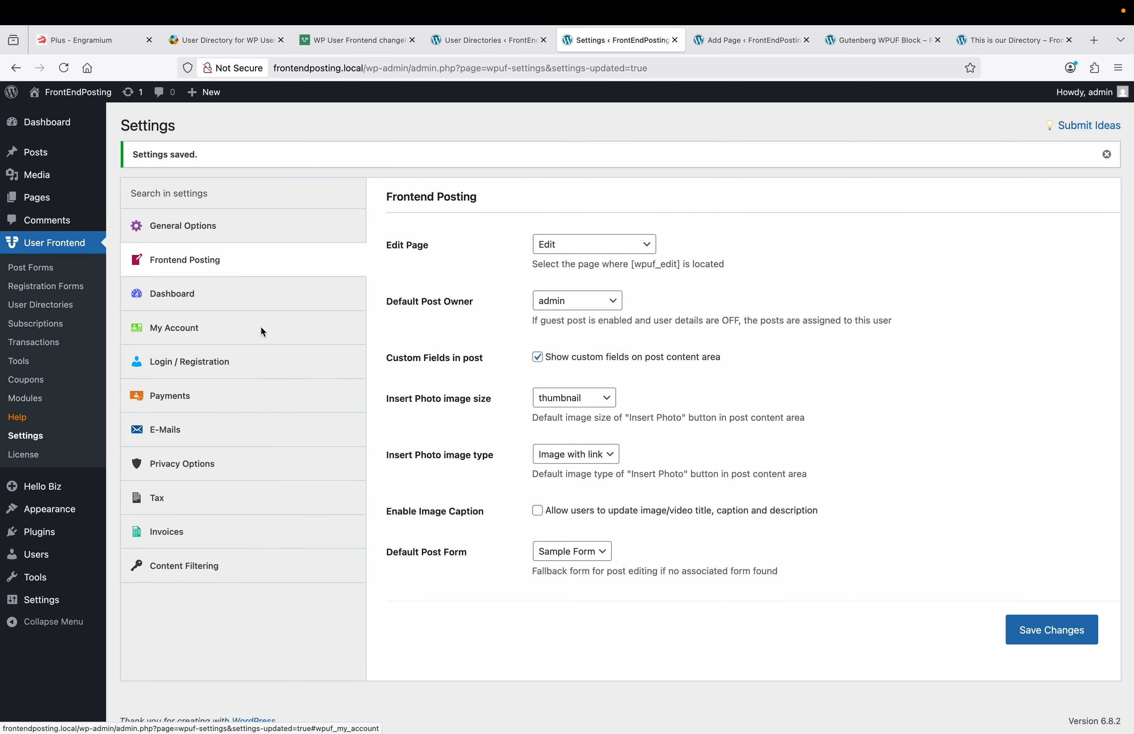
left_click(193, 327)
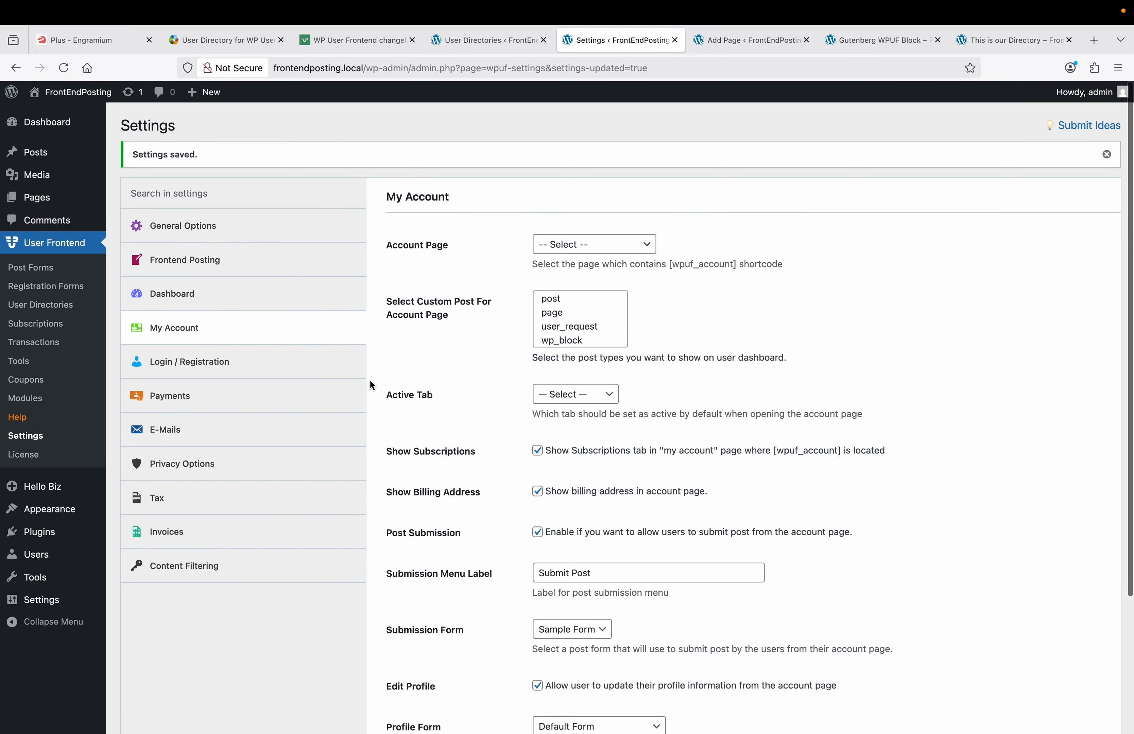
Step: Open the Registration Forms list in a new browser tab
scroll(370, 379, "down", 3)
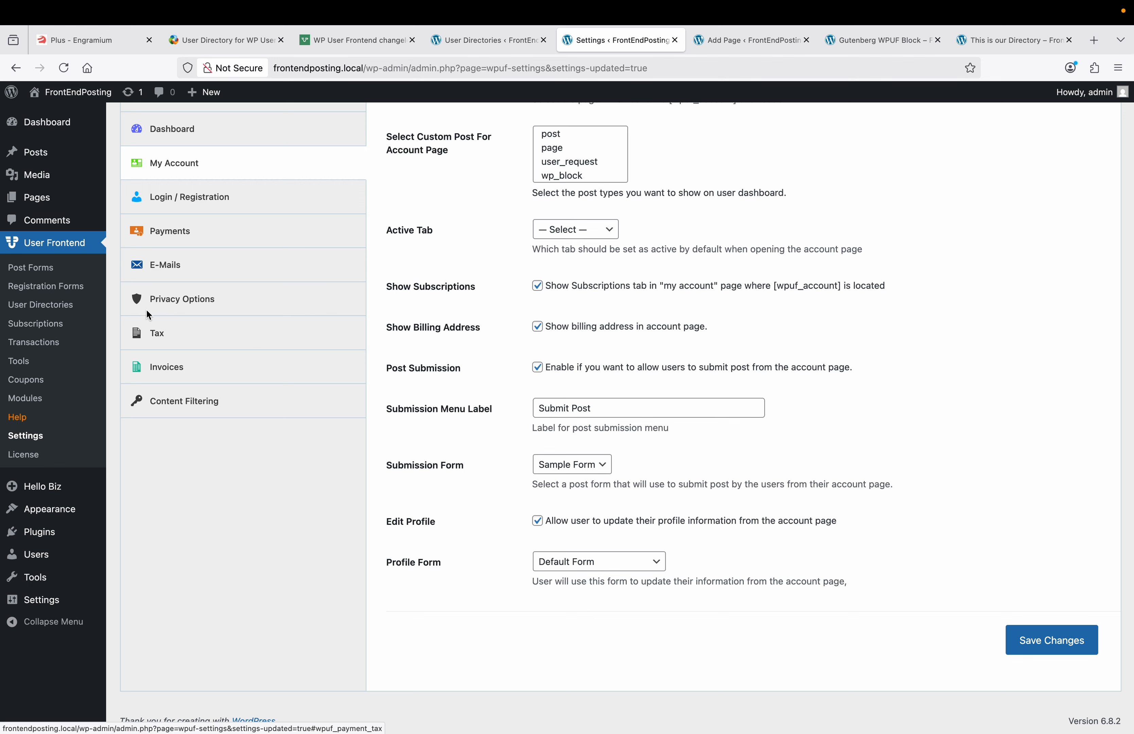
right_click(66, 286)
left_click(88, 294)
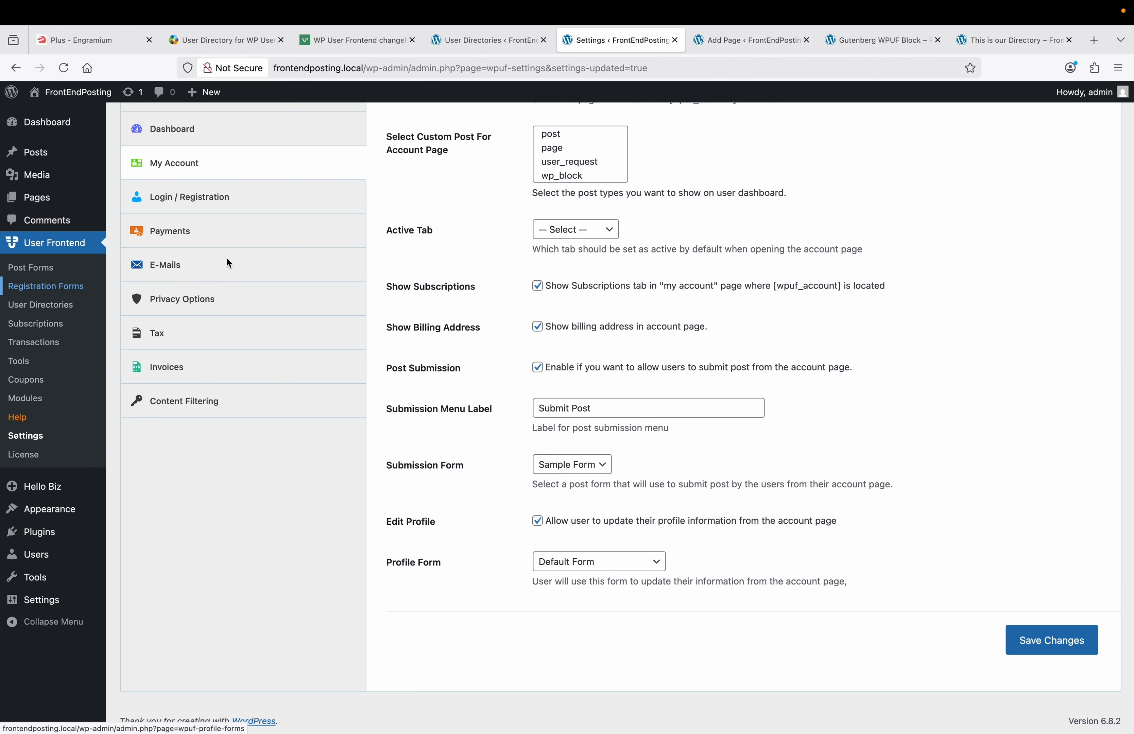
Step: Set Profile Form to Sample Registration Form under My Account, save, and switch to the Registration Forms tab
left_click(649, 43)
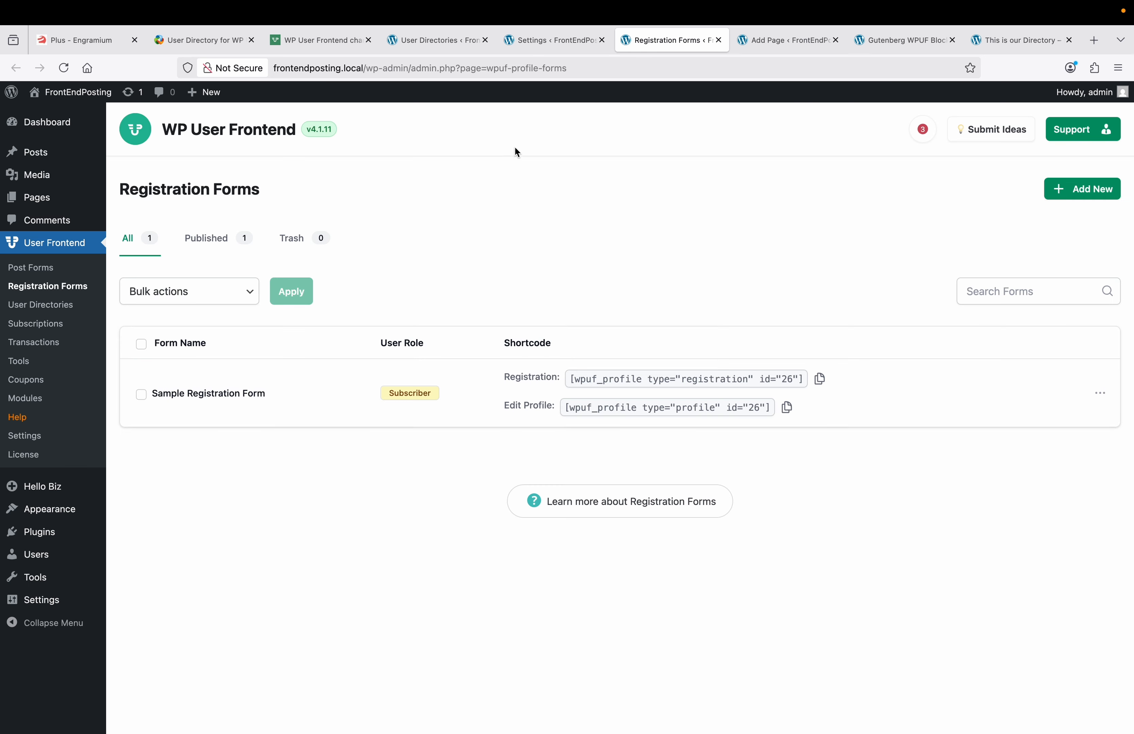
left_click(549, 41)
left_click(594, 554)
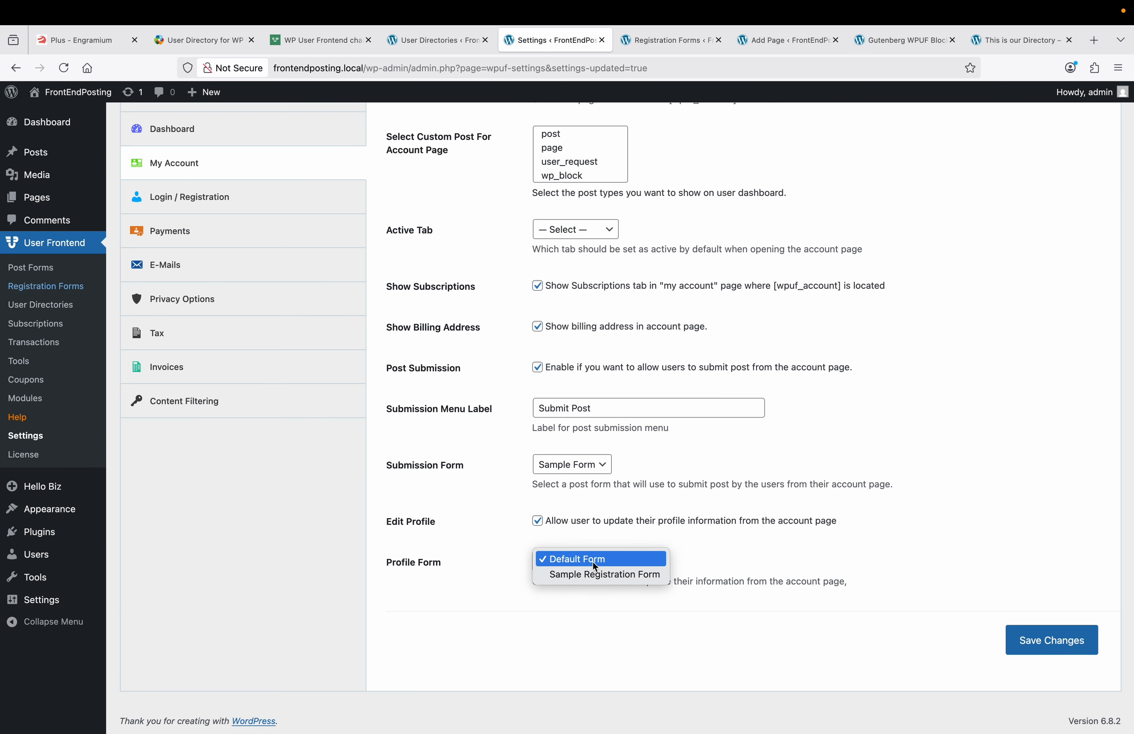
left_click(593, 574)
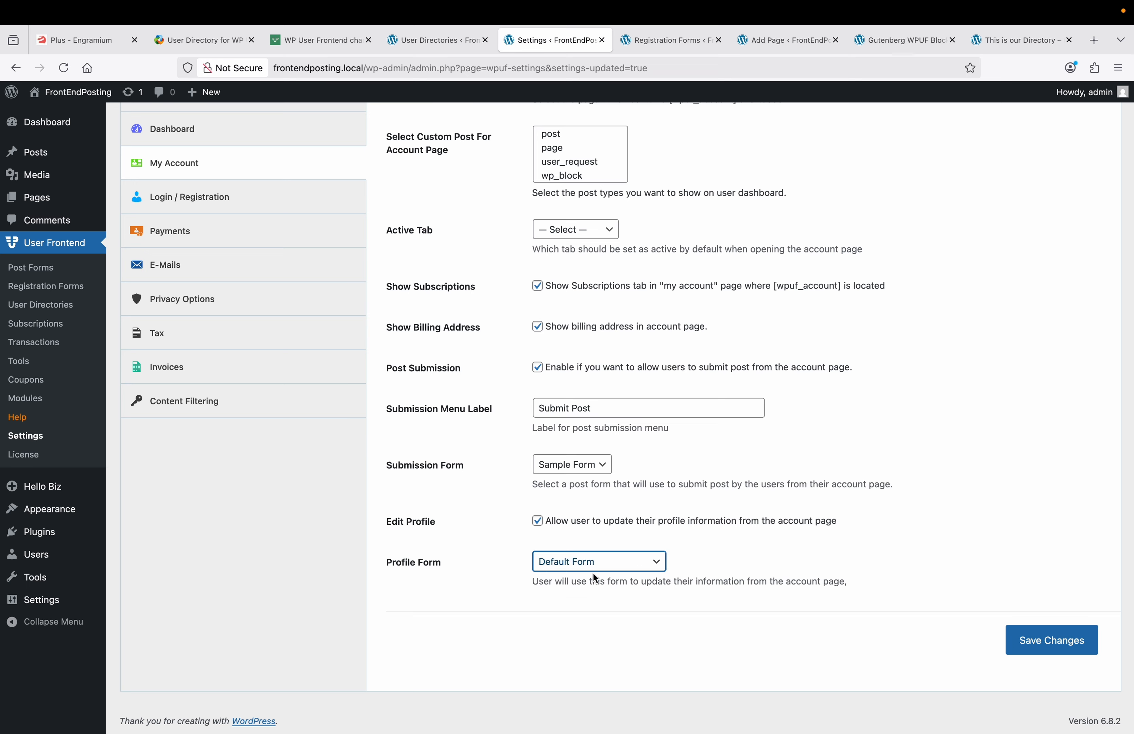
left_click(1031, 640)
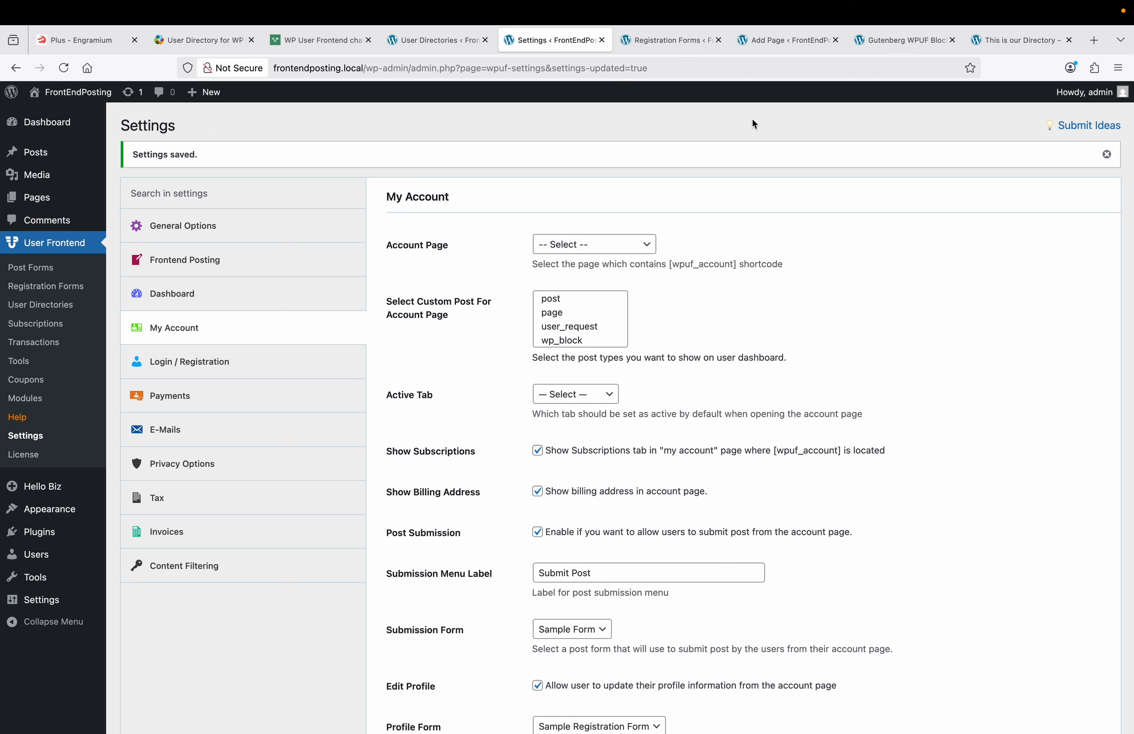
left_click(675, 41)
left_click(780, 46)
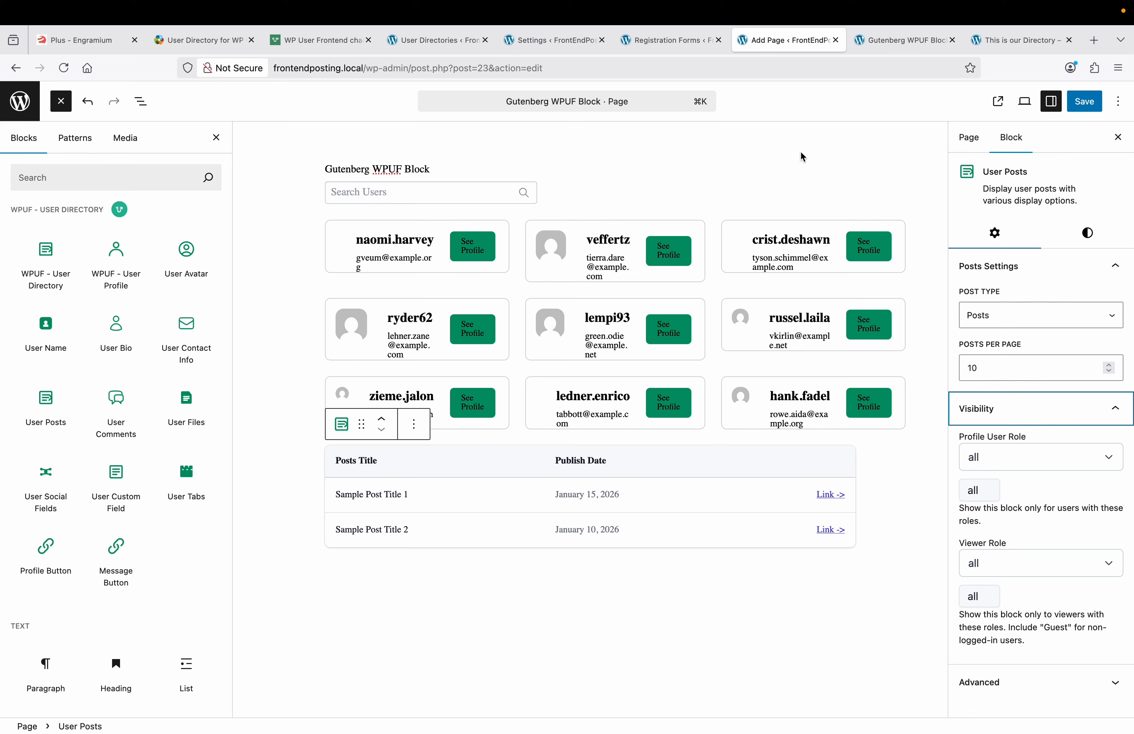
left_click(668, 40)
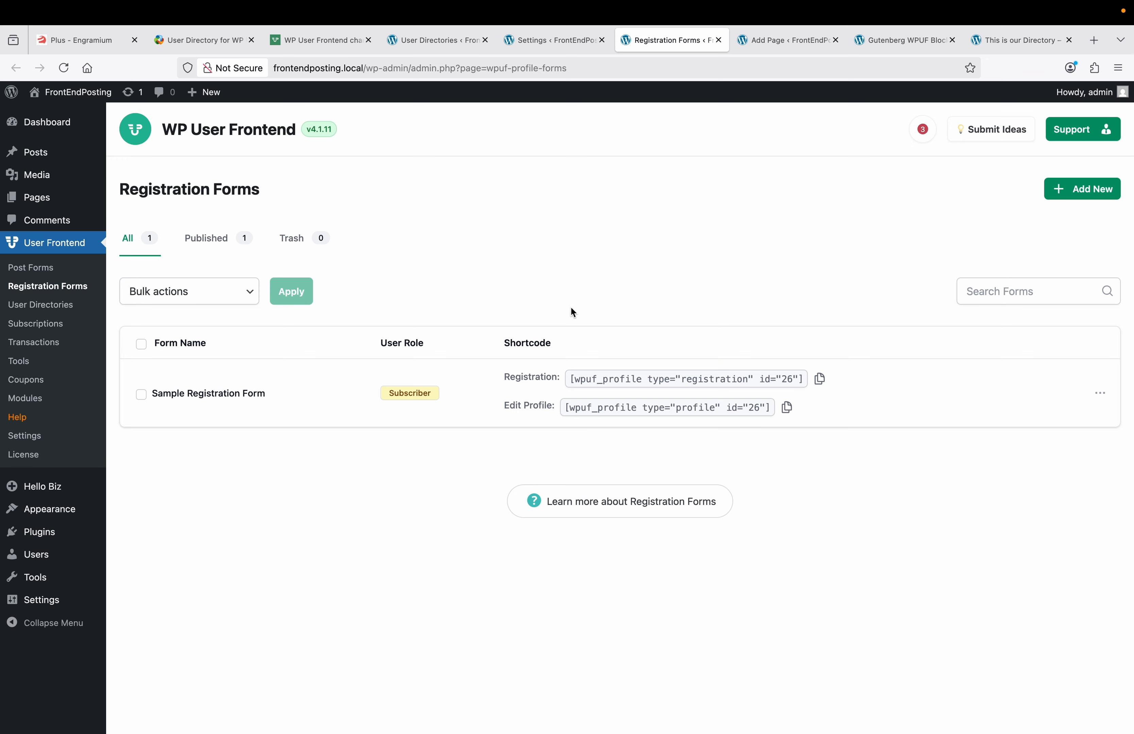